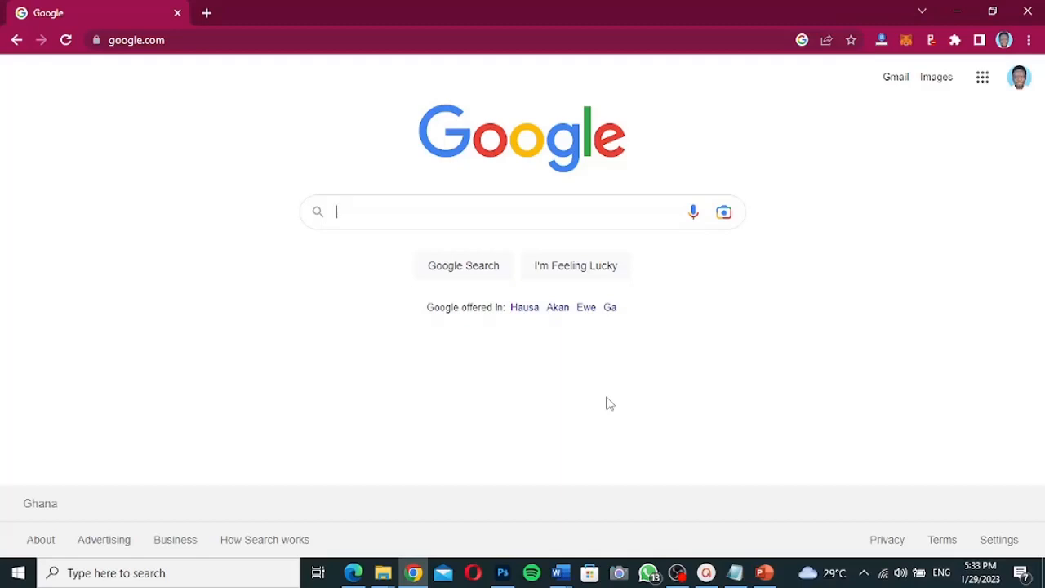
- Search Google for 'namcecheap' and scroll through the Namecheap results
type("namcecheap")
key("Return")
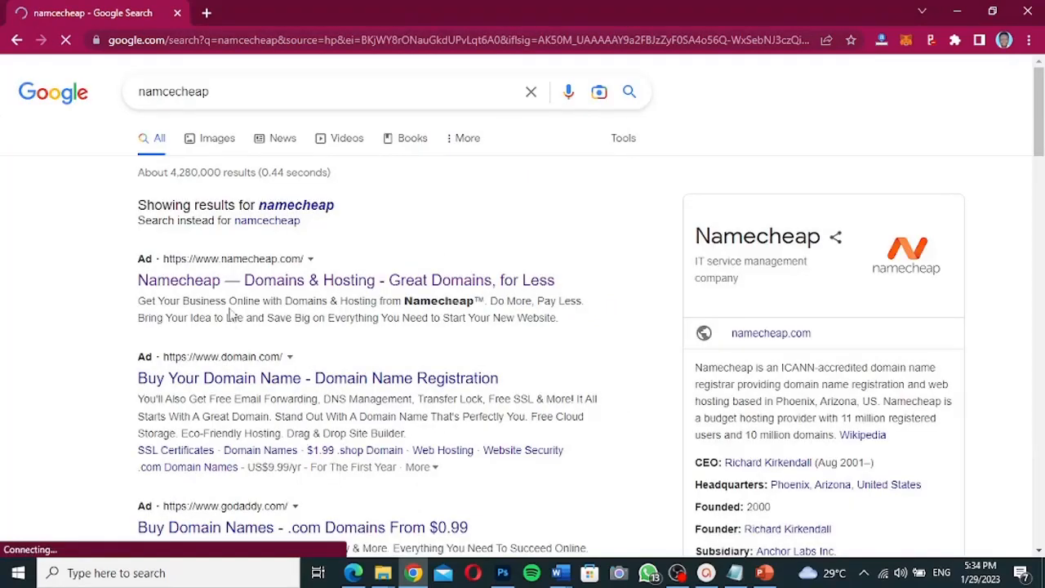
left_click(171, 91)
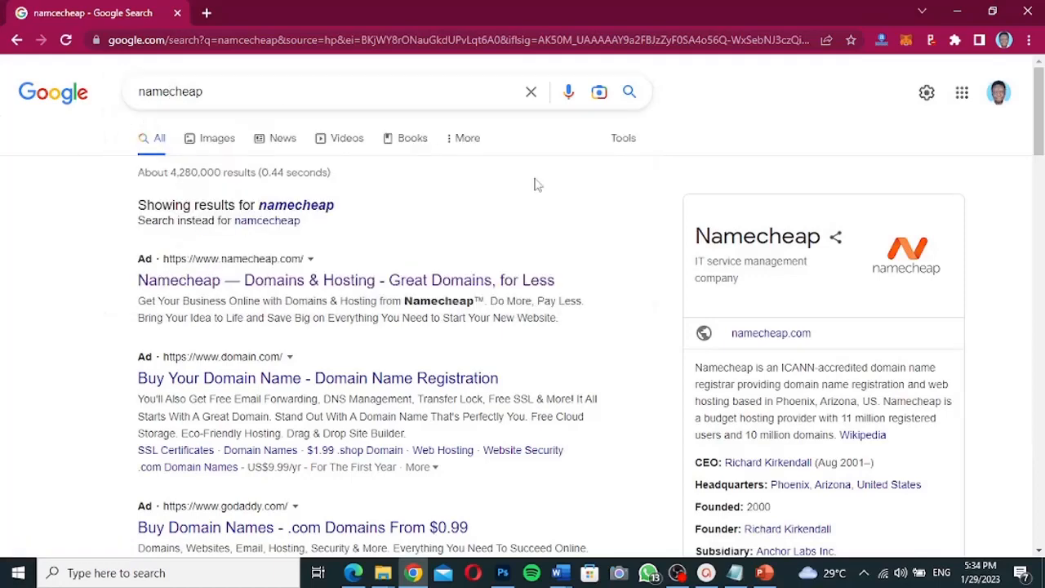
scroll(672, 272, "down", 3)
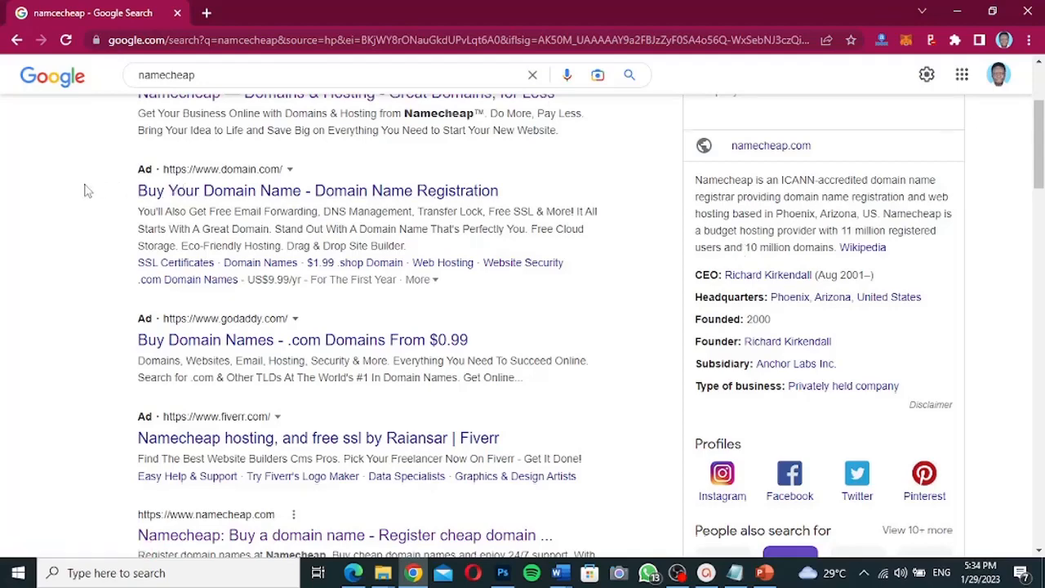
scroll(85, 190, "up", 3)
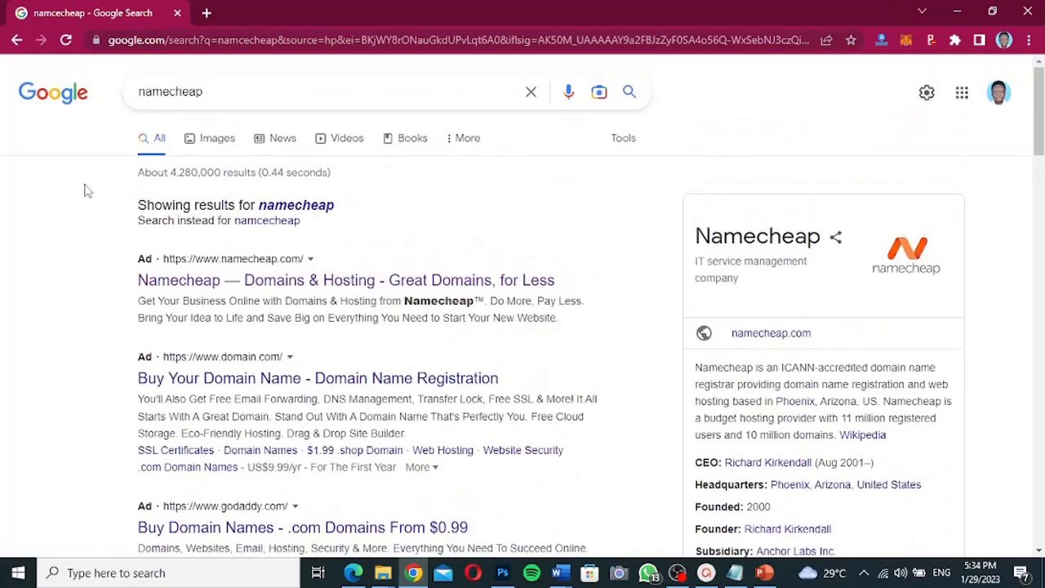
- In a new tab, go to kaetechdigital.com/namecheap
left_click(207, 12)
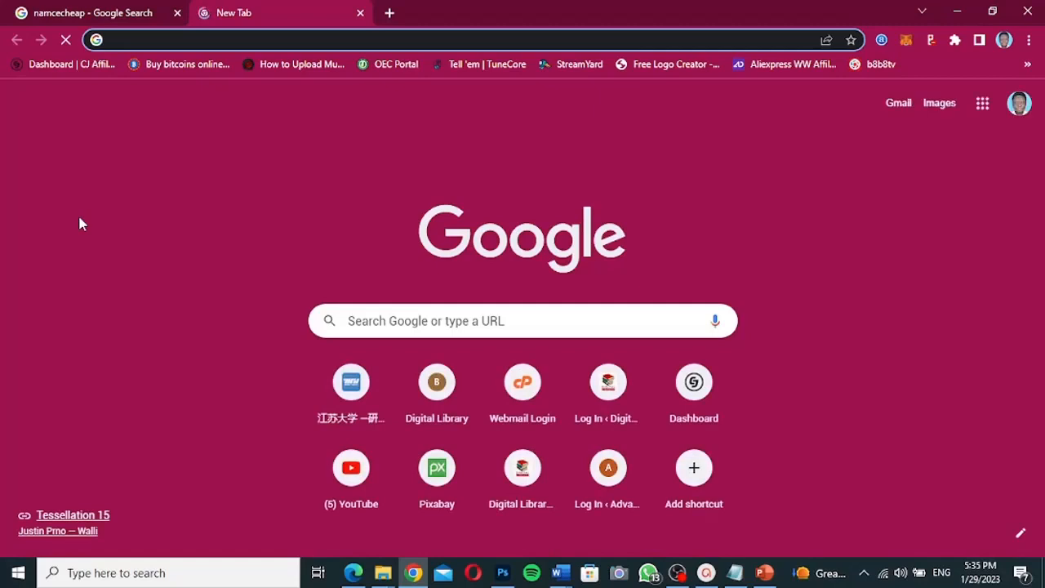
type("kaetechdi")
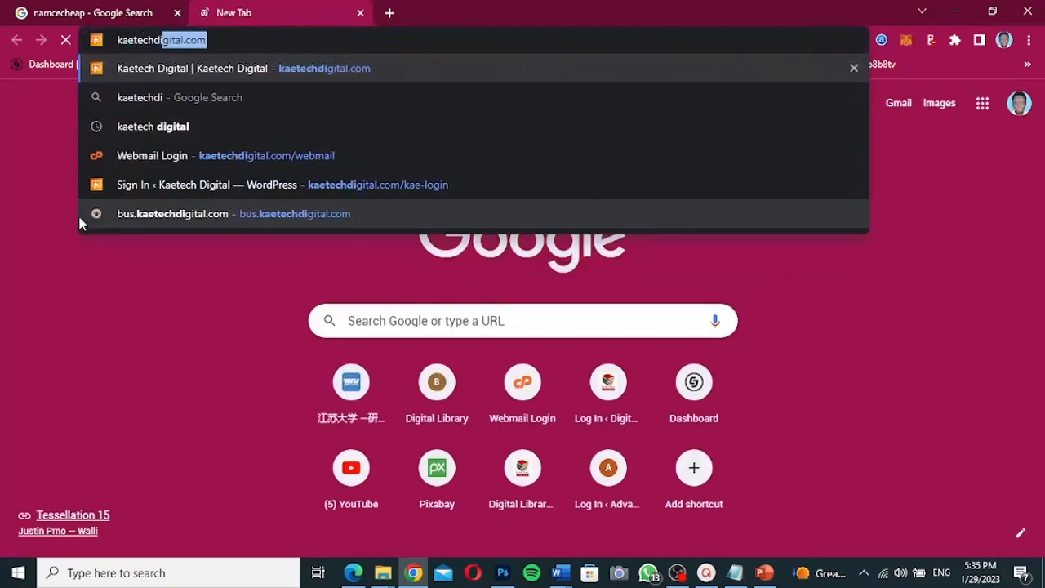
type("gital.com")
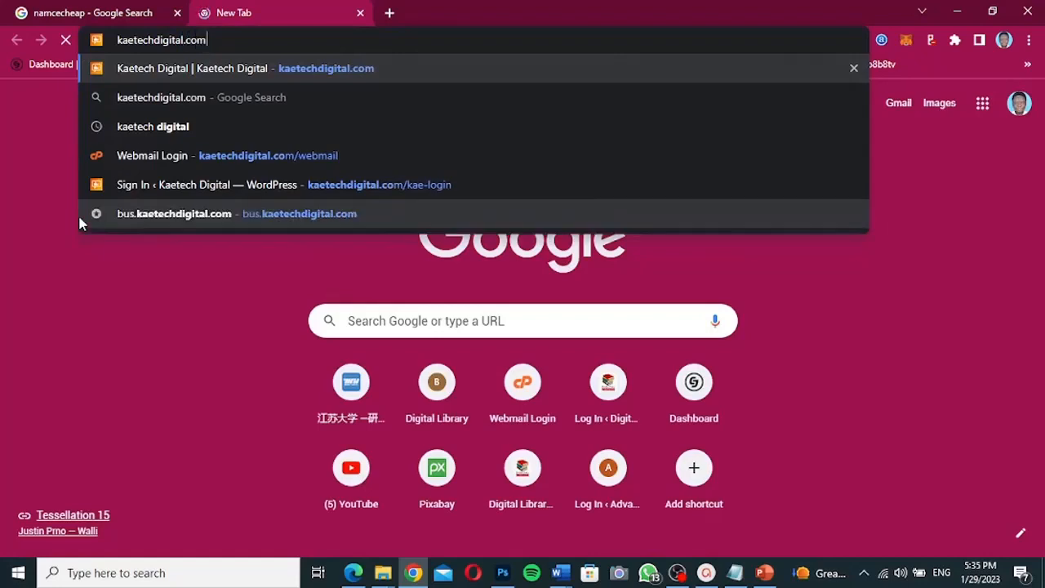
type("/nam")
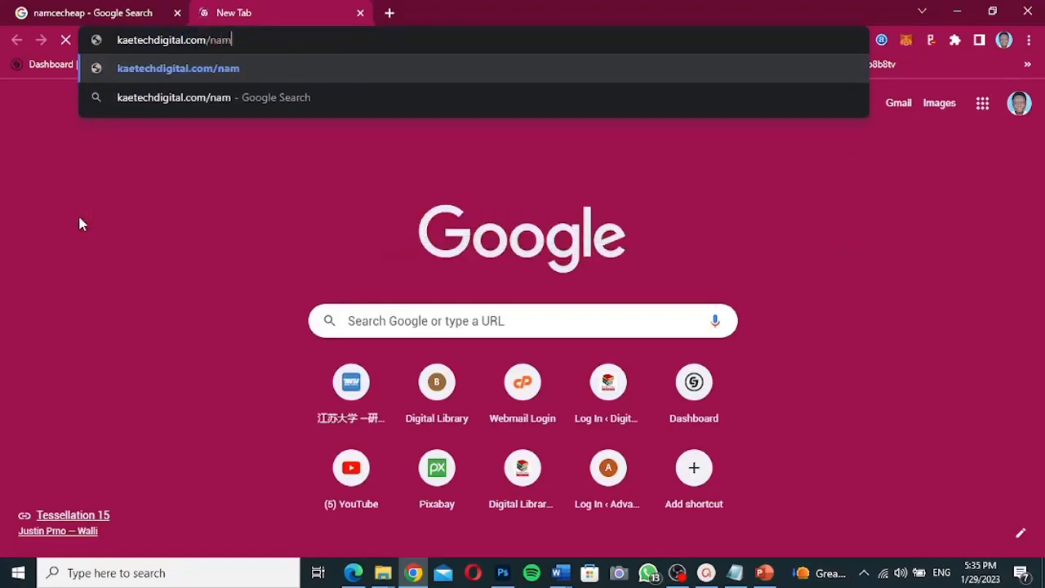
type("echeap")
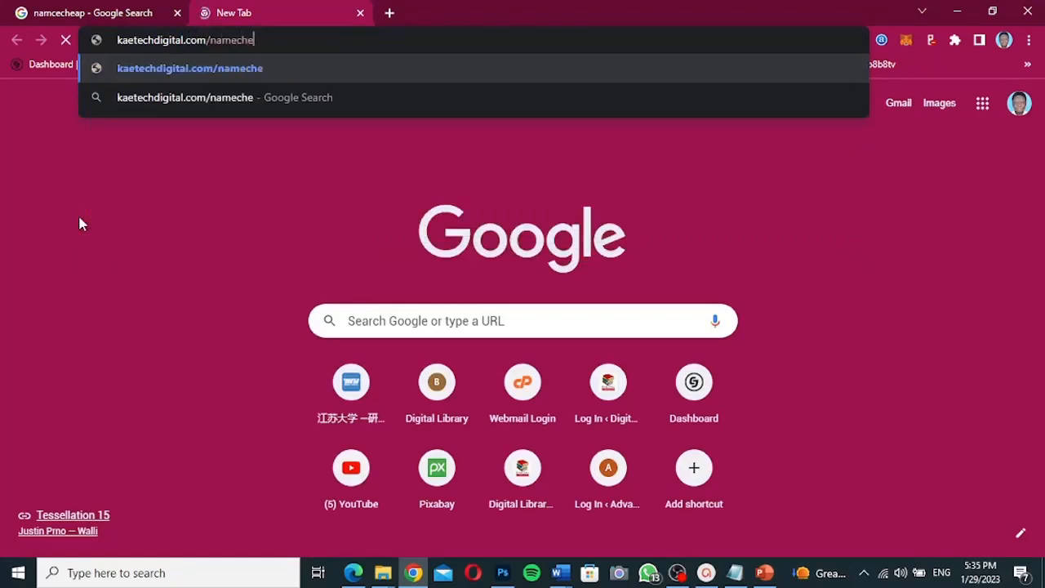
key("Return")
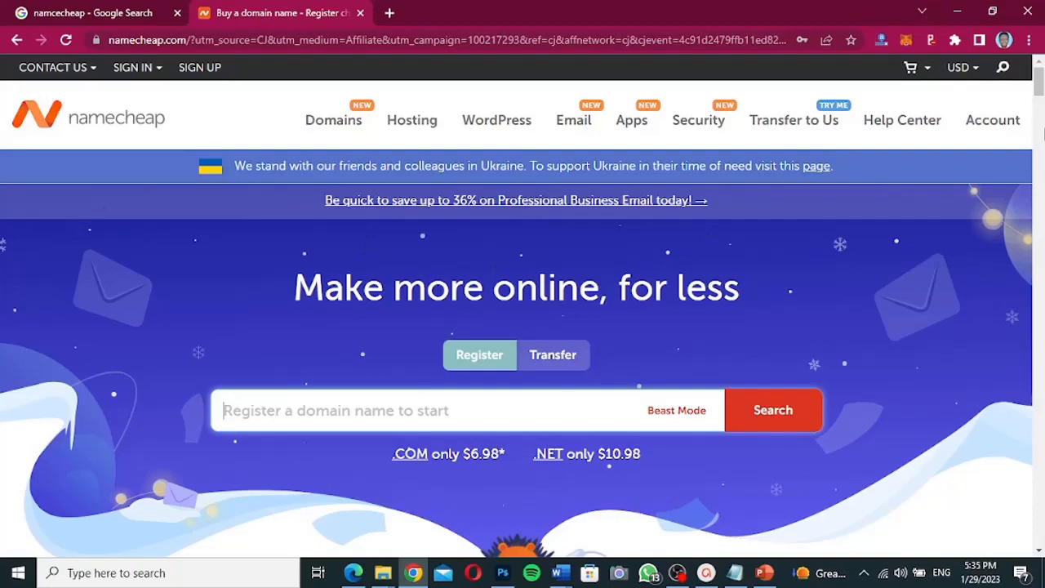
- Search Namecheap for kaetechdigitalweb.com, which shows as available at $9.58/yr
mouse_move(1039, 82)
left_mouse_down()
mouse_move(1040, 151)
mouse_move(1039, 82)
left_mouse_up()
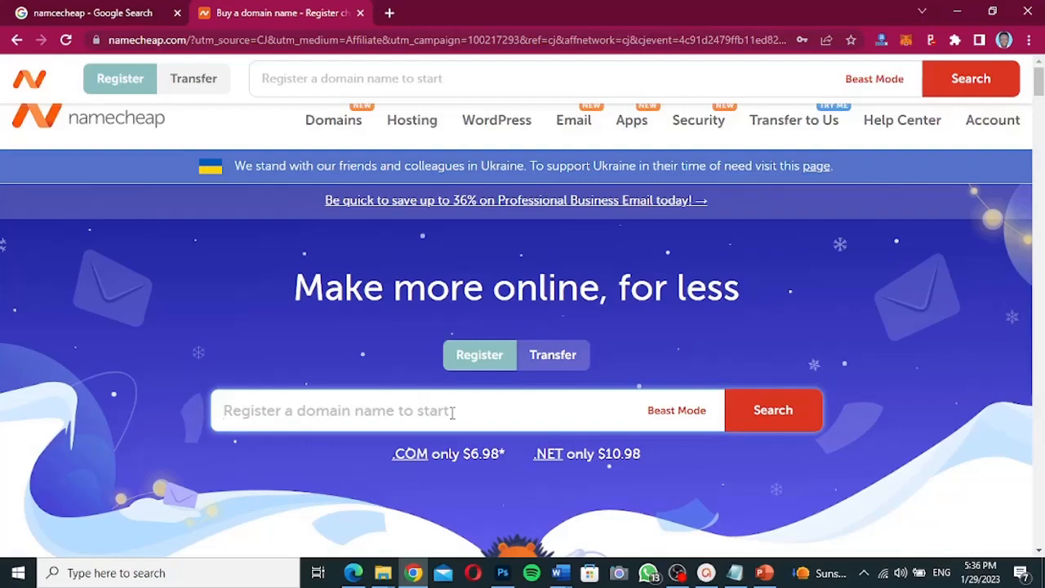
type("k")
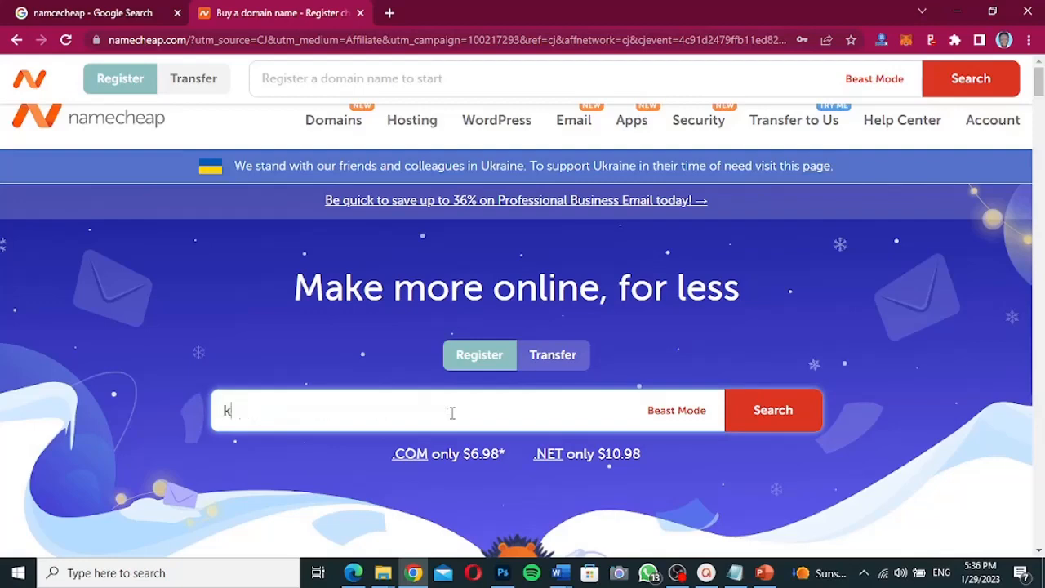
type("aetechdigit")
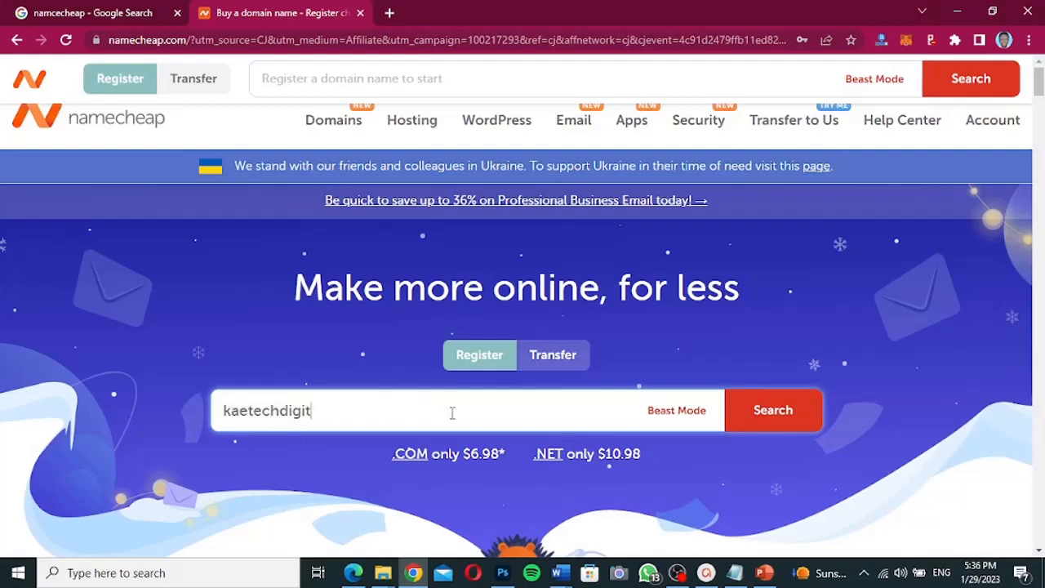
type("alweb.com")
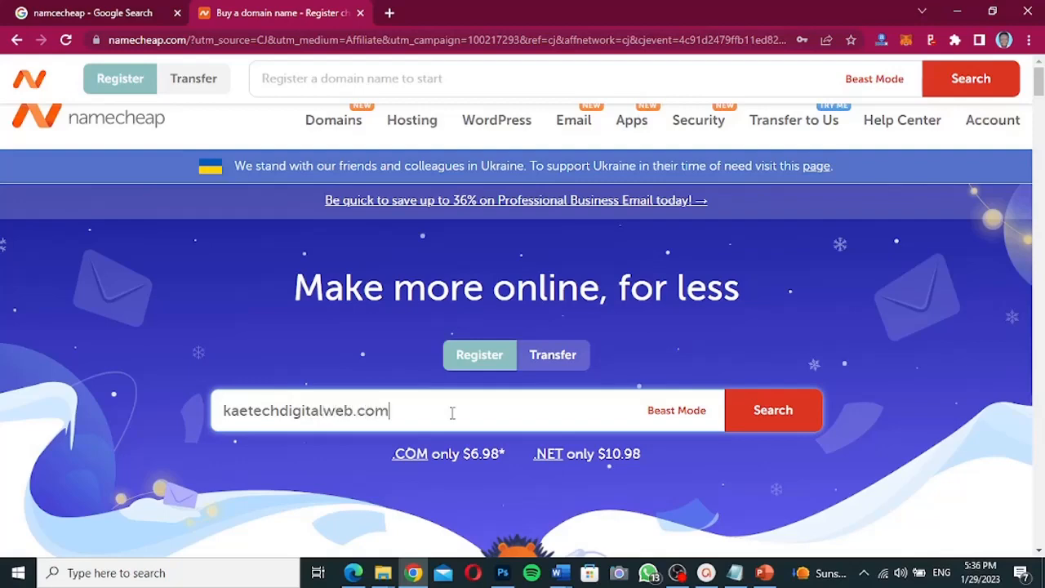
left_click(771, 415)
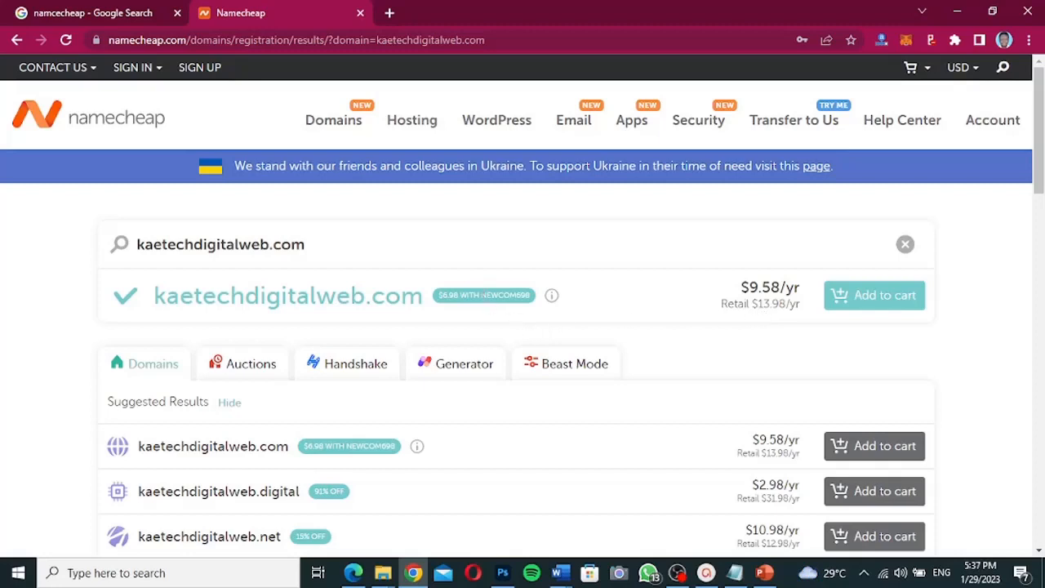
- Add kaetechdigitalweb.com to the Namecheap cart, bringing the total to $9.76
left_click_drag(480, 295, 533, 296)
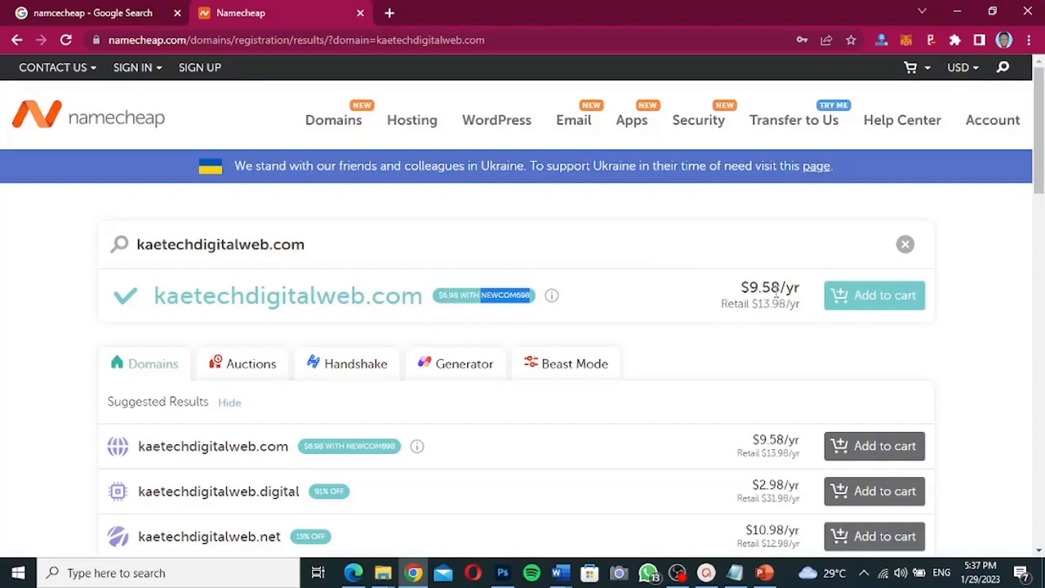
left_click(990, 264)
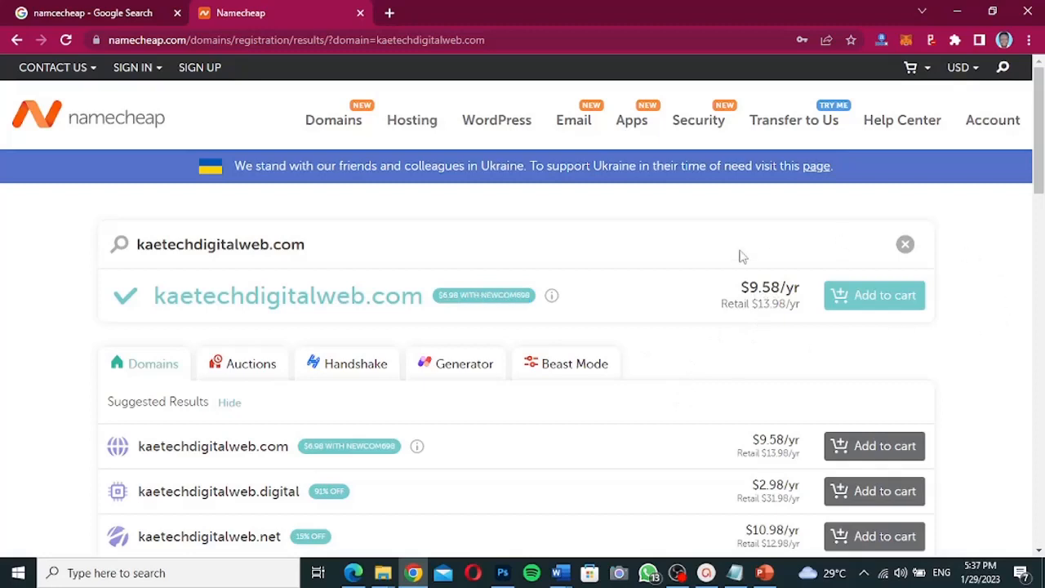
left_click(871, 304)
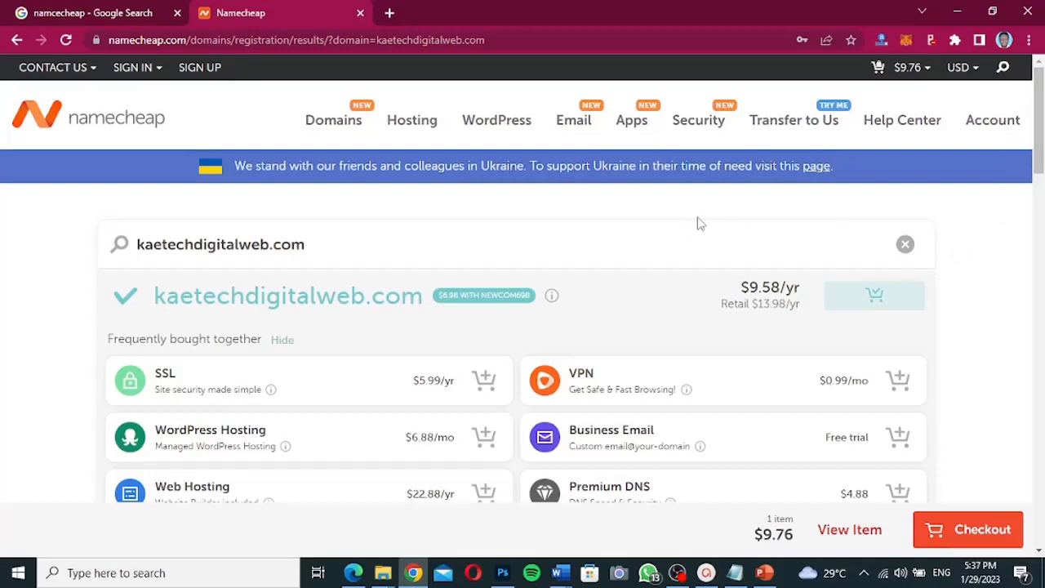
mouse_move(415, 123)
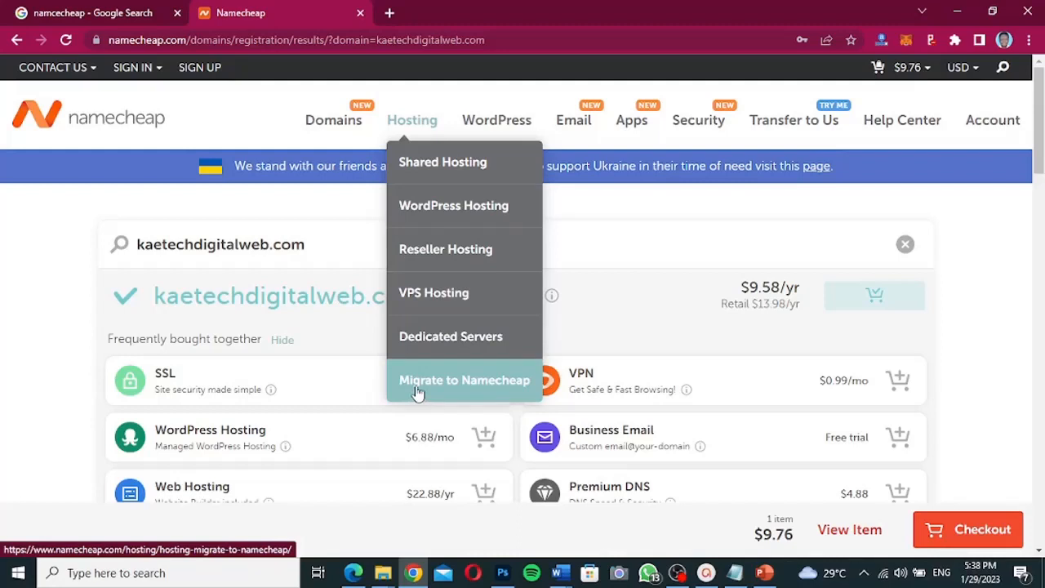
- Go to Namecheap's Shared Hosting plans page from the Hosting menu
left_click(447, 169)
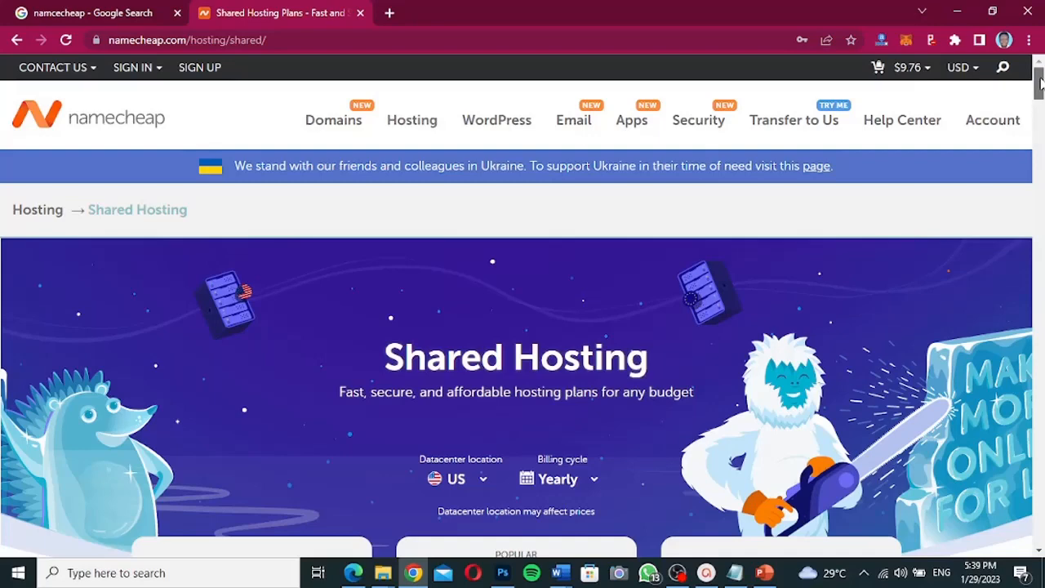
- Scroll down to the Stellar, Stellar Plus and Stellar Business pricing cards
left_click_drag(1039, 79, 1042, 102)
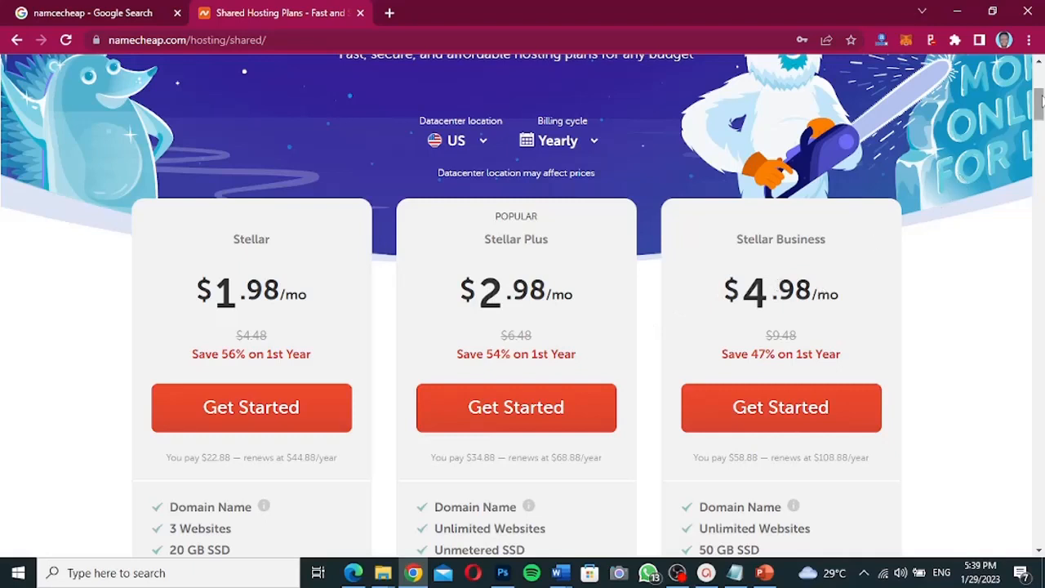
left_click_drag(1042, 101, 1042, 105)
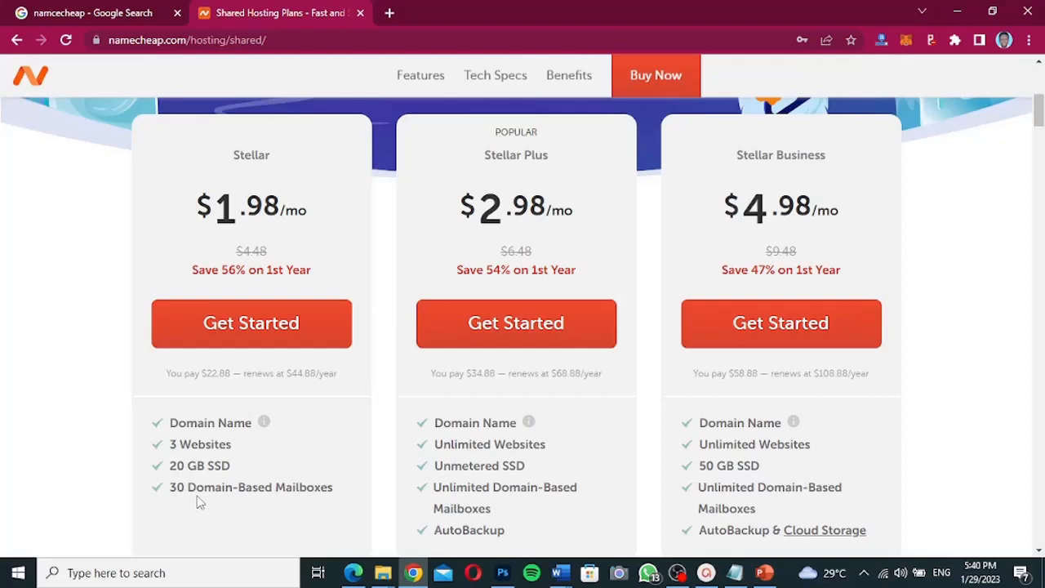
mouse_move(264, 424)
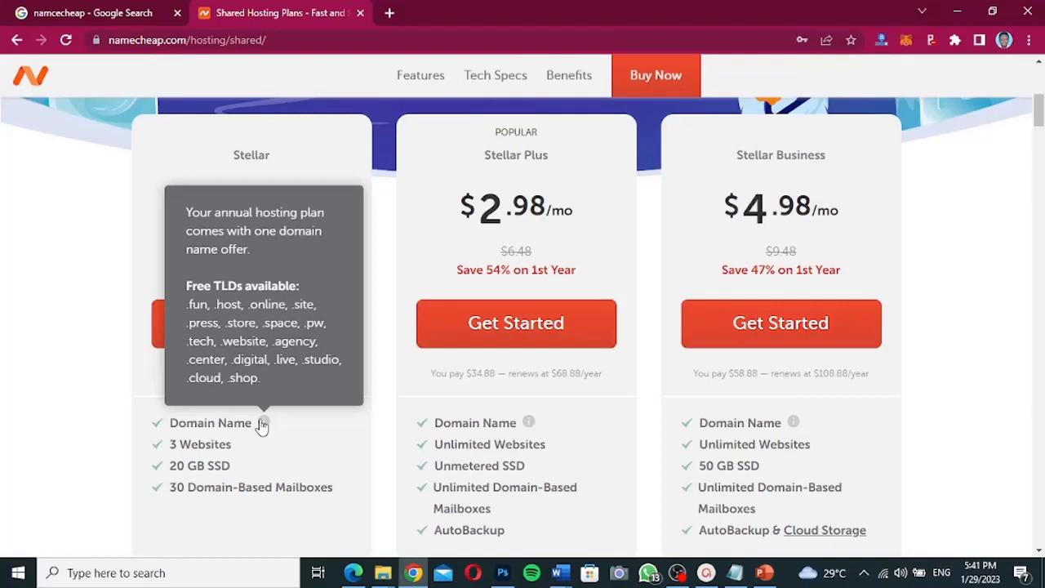
mouse_move(530, 430)
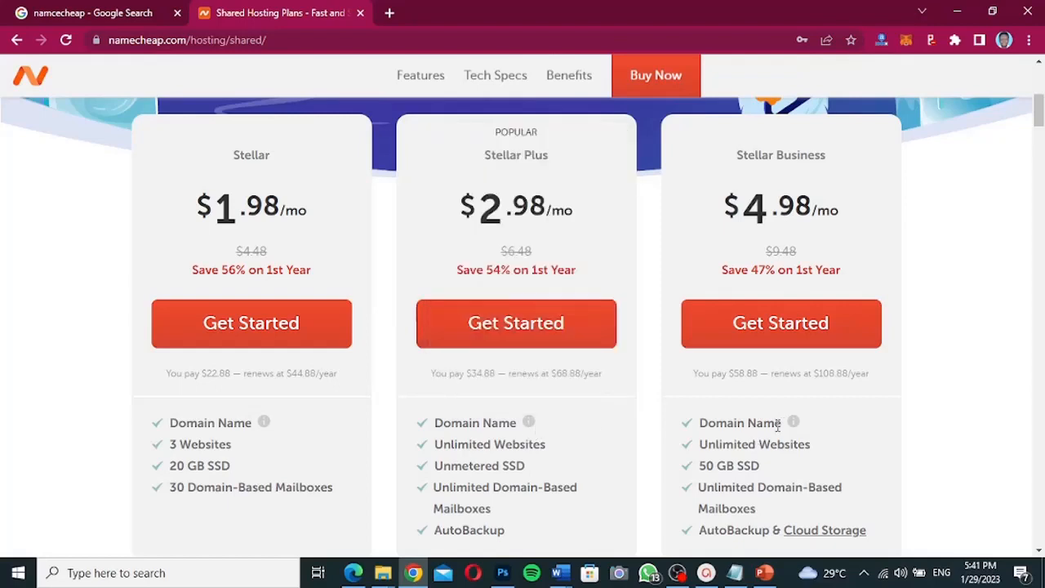
mouse_move(796, 423)
left_click_drag(436, 444, 550, 454)
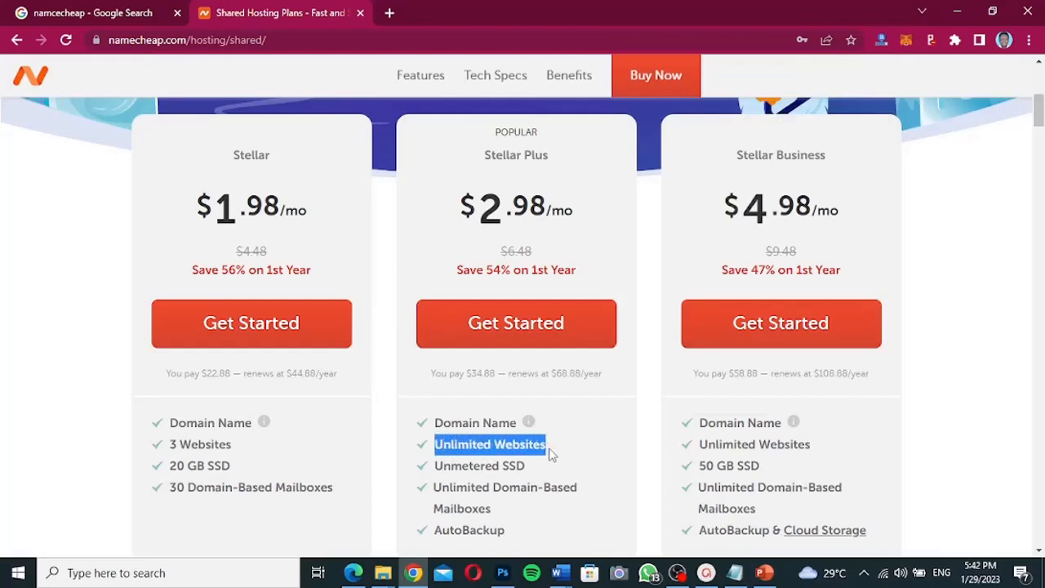
left_click(549, 454)
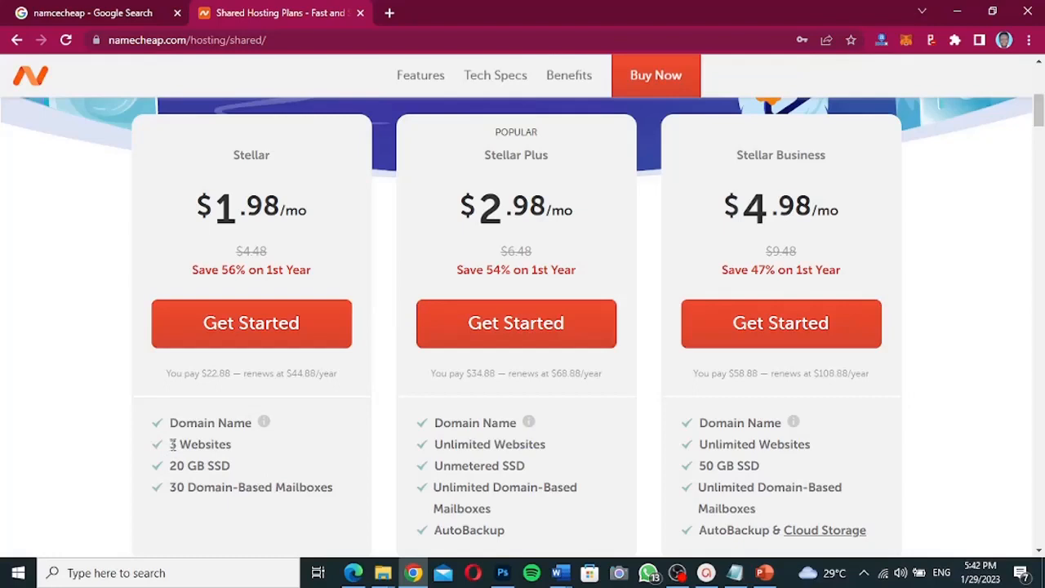
left_click_drag(171, 444, 235, 447)
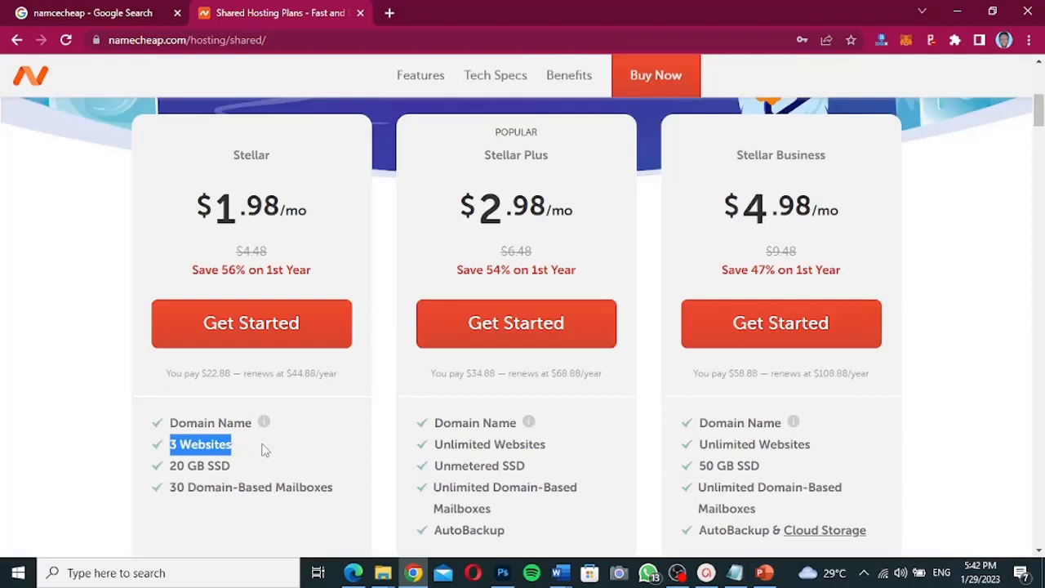
left_click(263, 450)
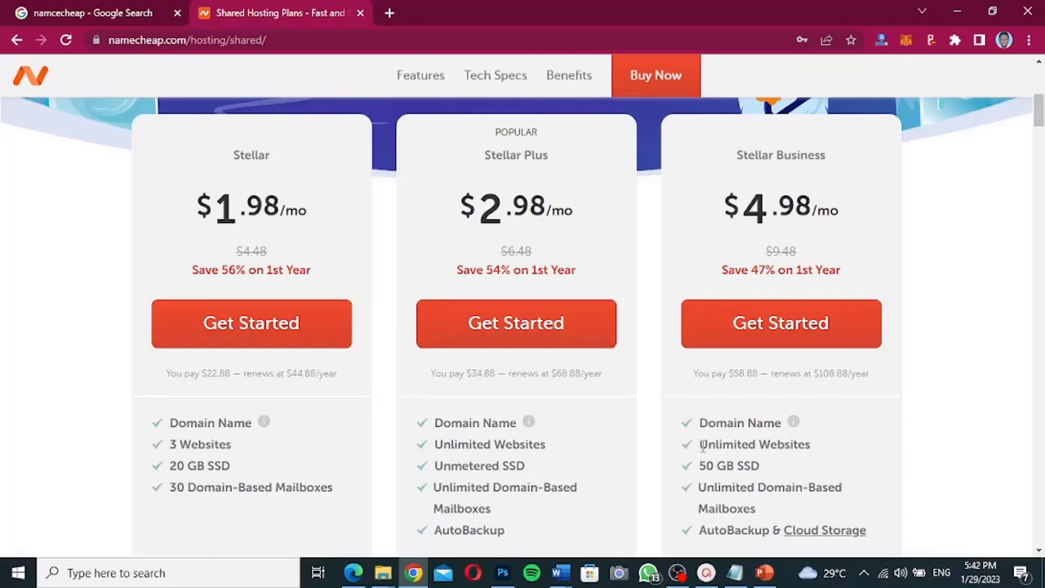
left_click_drag(700, 445, 816, 452)
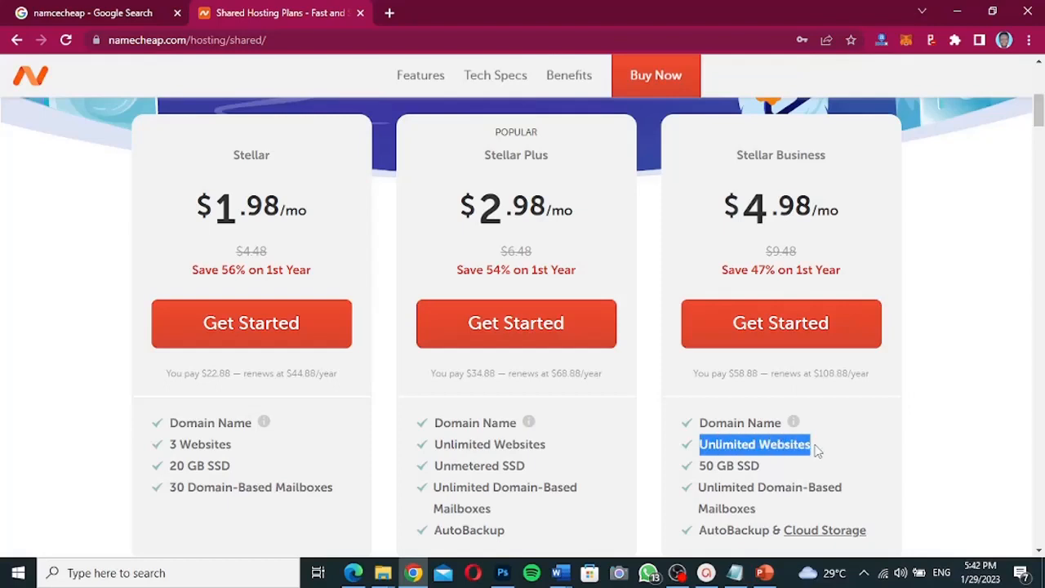
left_click(542, 445)
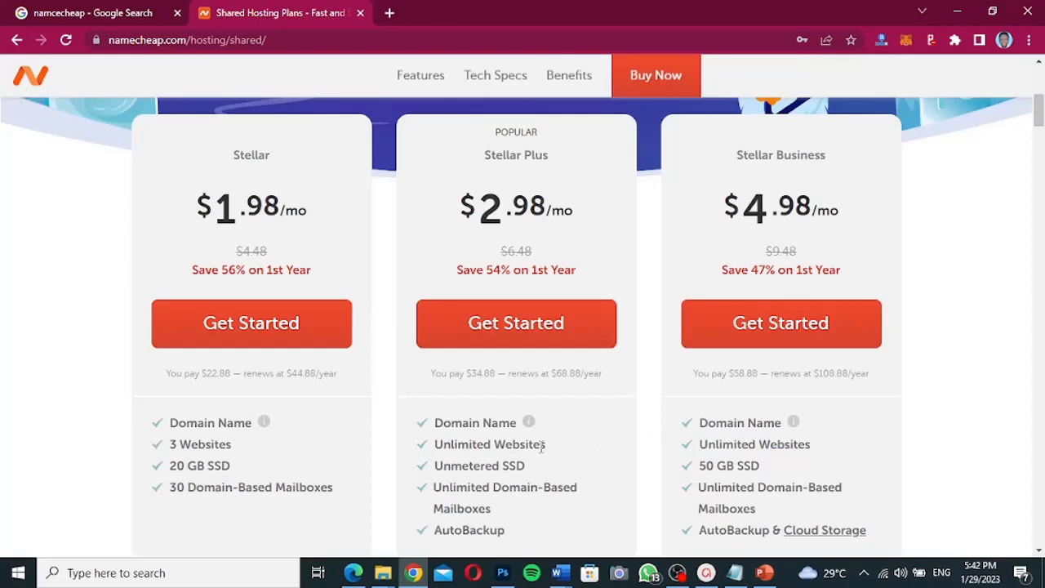
scroll(542, 445, "down", 2)
scroll(542, 447, "up", 2)
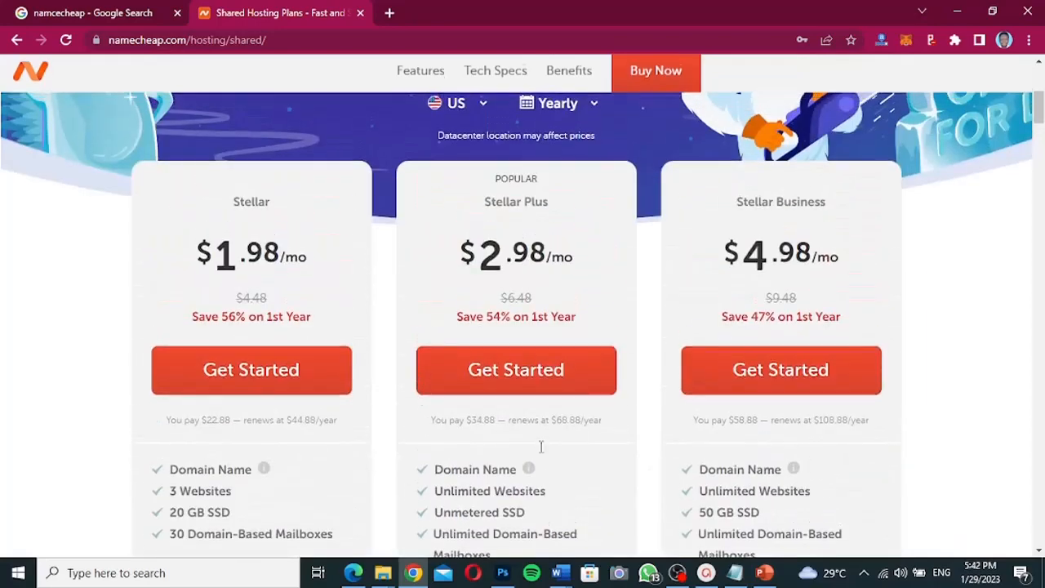
scroll(542, 453, "down", 1)
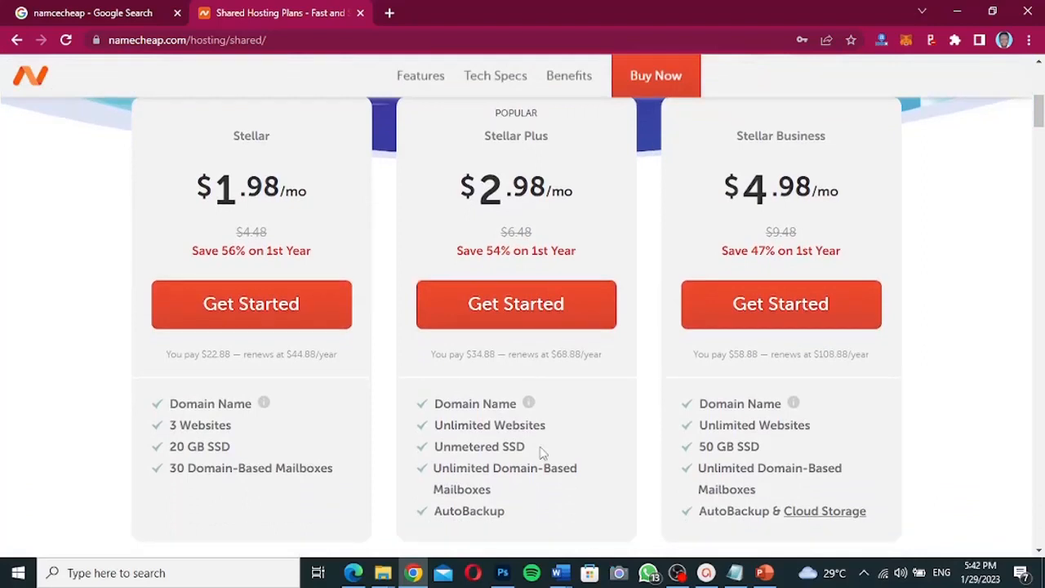
- Pick the Stellar plan, reaching Domain Name Connection with a $32.64 total
left_click(233, 304)
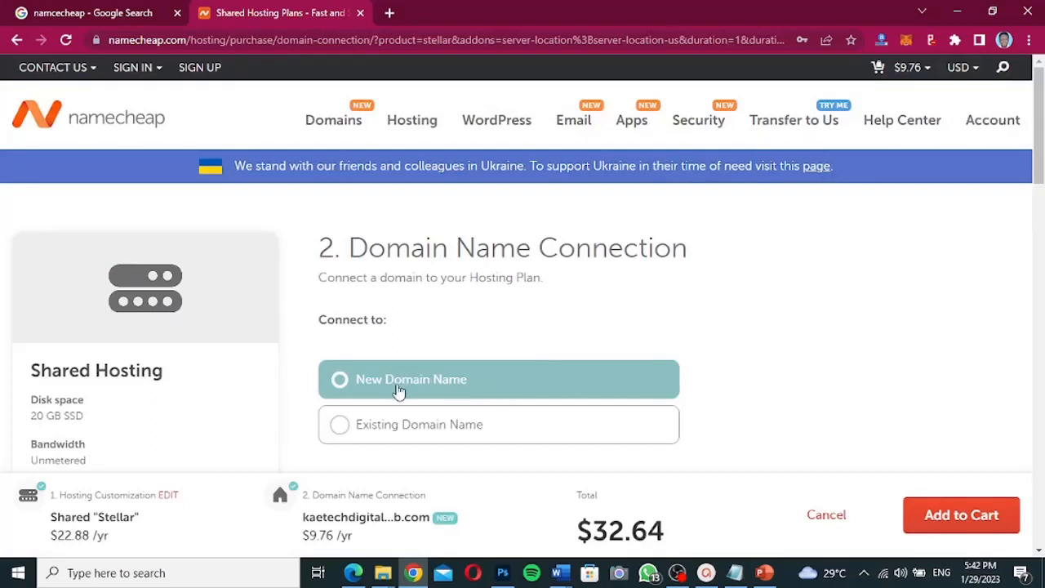
- Keep kaetechdigitalweb.com as 'Already in Cart' and add the Stellar plan to the cart
scroll(755, 403, "down", 3)
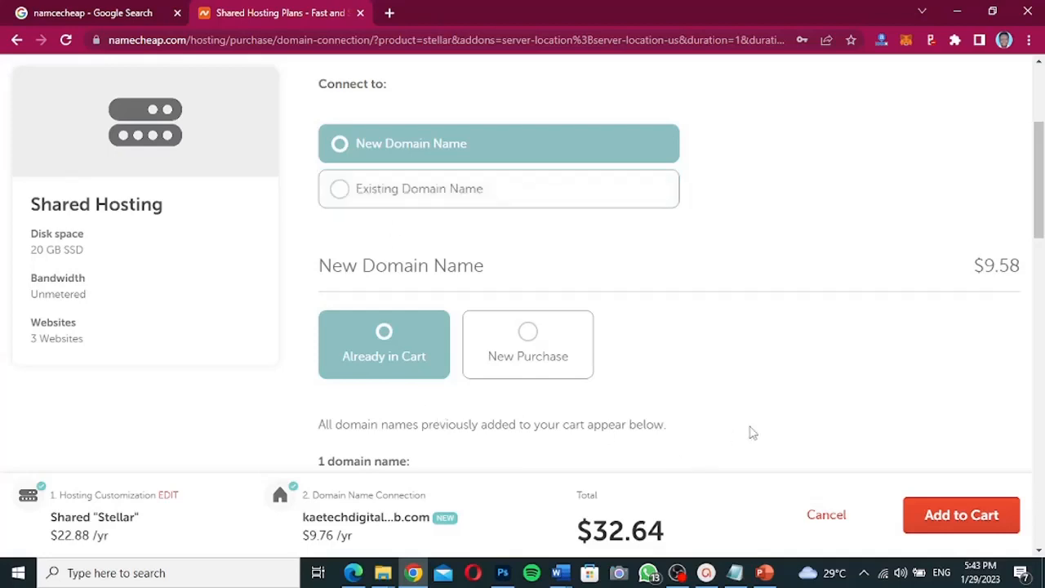
scroll(752, 433, "down", 2)
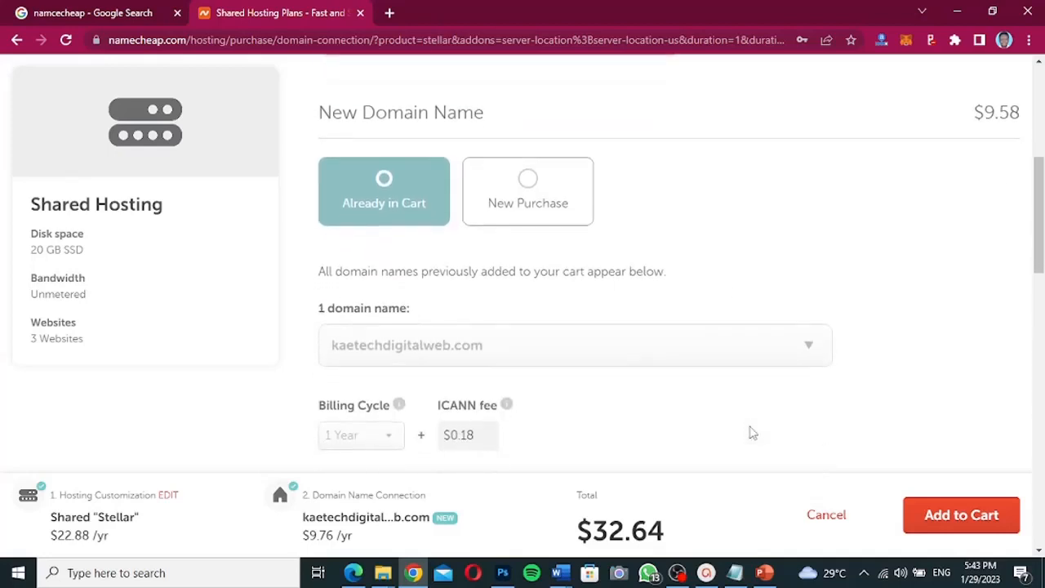
scroll(752, 432, "down", 1)
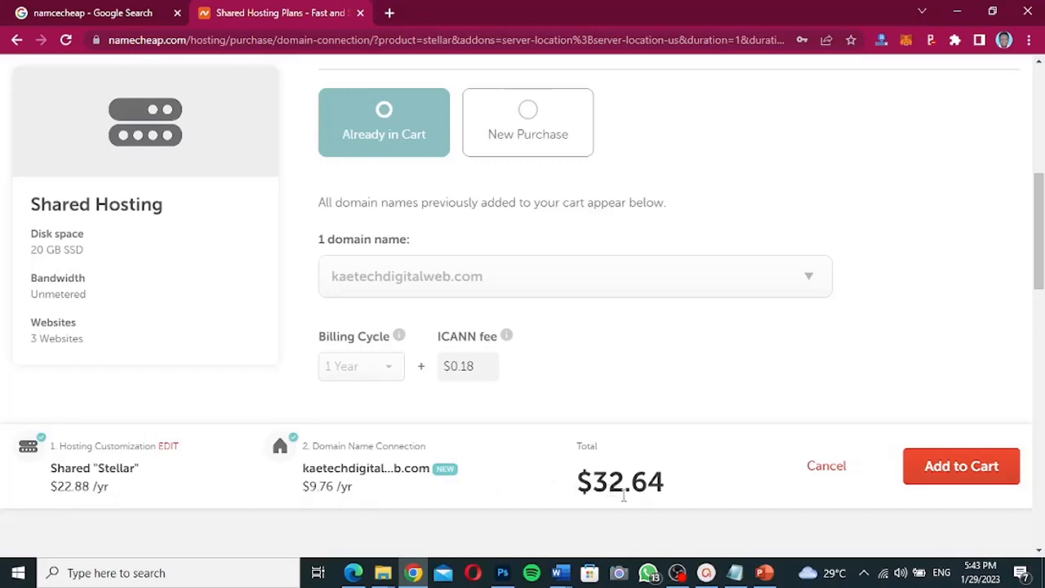
left_click(943, 468)
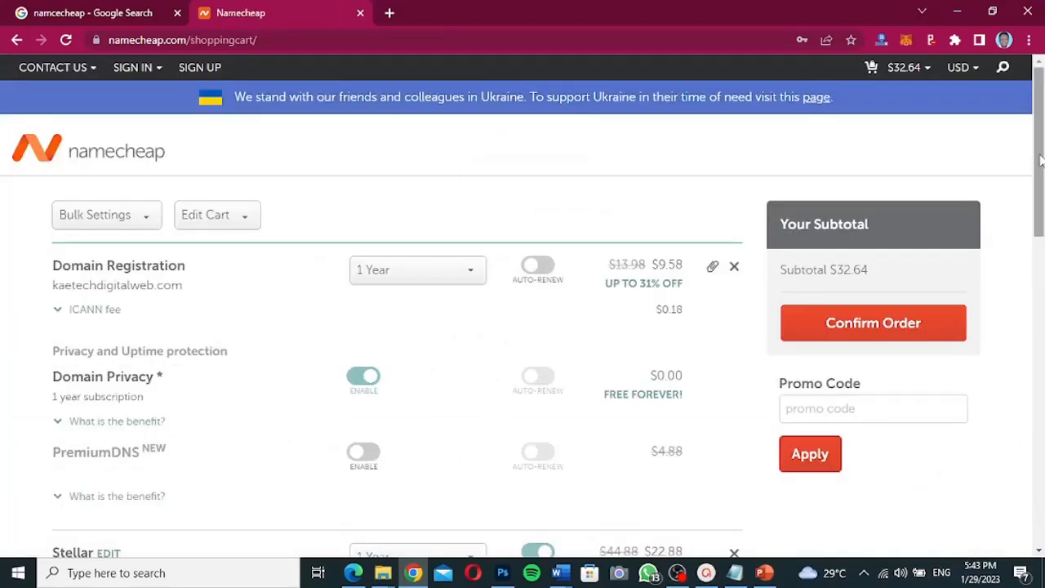
- Review the cart: kaetechdigitalweb.com at $9.58, Stellar at $22.88, subtotal $32.64
left_click_drag(1041, 161, 1042, 197)
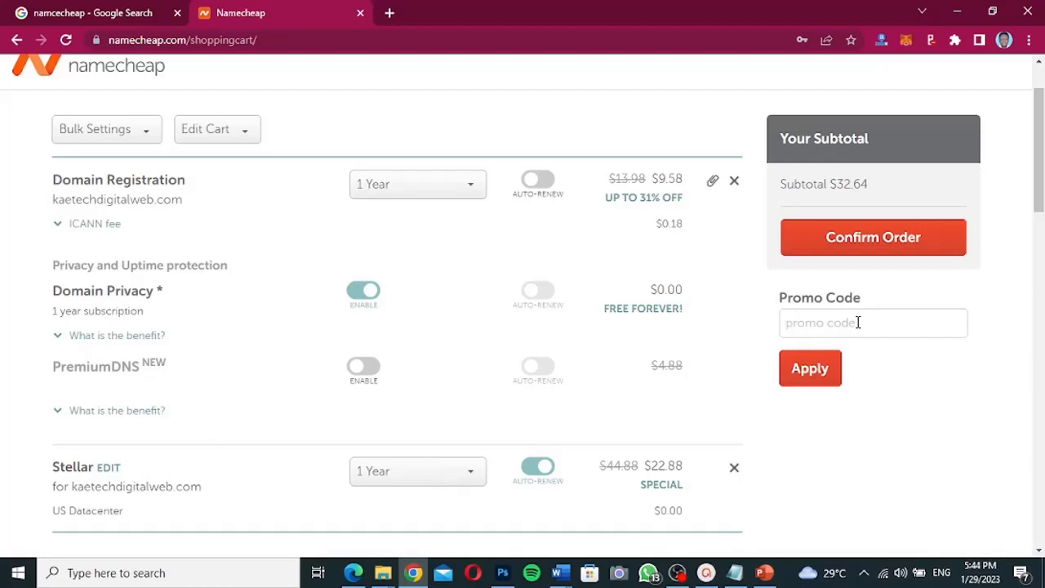
left_click_drag(1041, 170, 1041, 111)
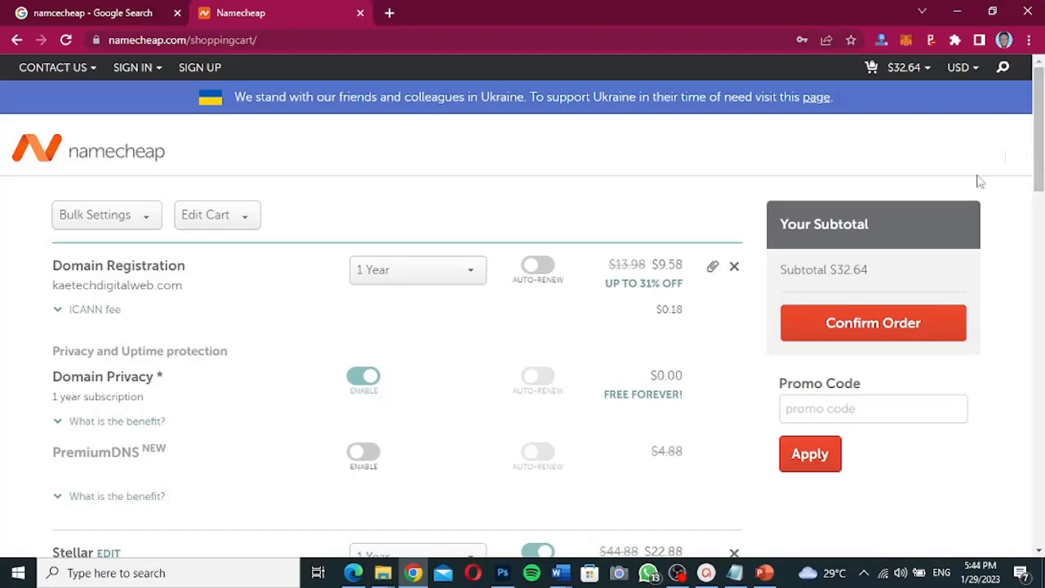
- Confirm the order, sign in, and reach Place Your Order with the $32.64 subtotal
left_click(875, 326)
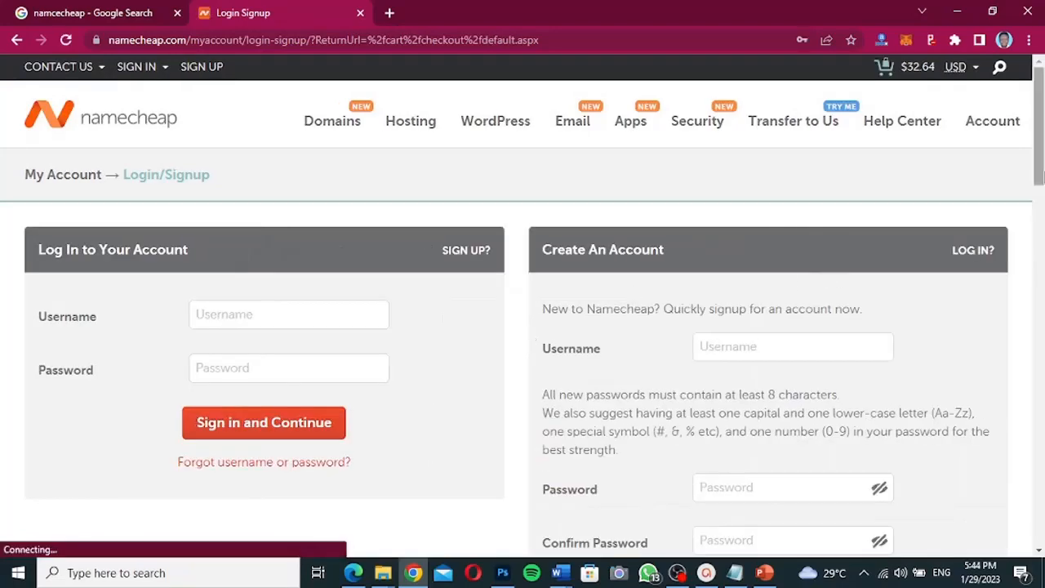
mouse_move(1040, 175)
left_mouse_down()
mouse_move(1039, 202)
mouse_move(1039, 190)
left_mouse_up()
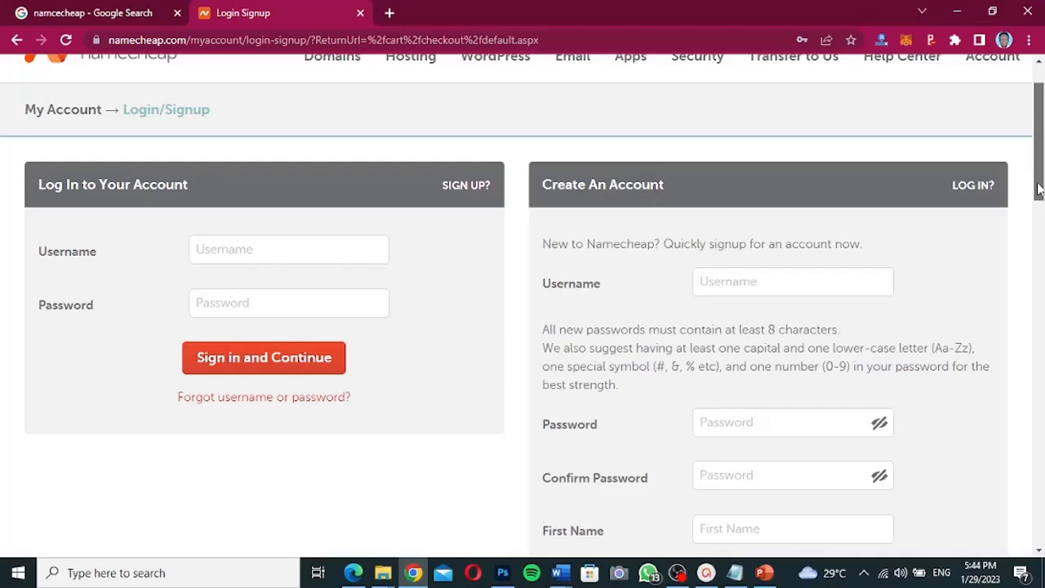
left_click_drag(1039, 188, 1039, 221)
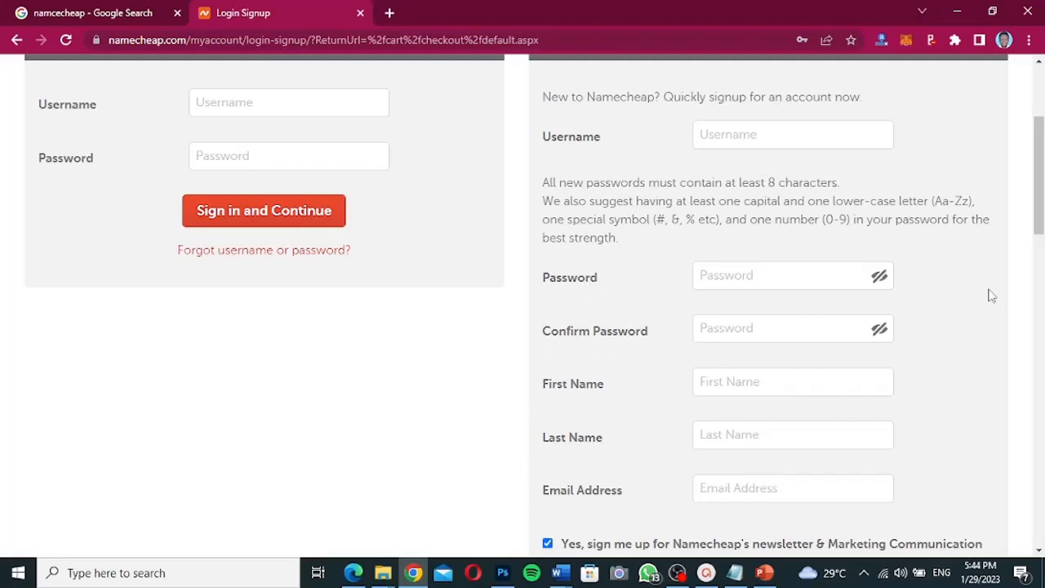
left_click_drag(1039, 155, 1034, 210)
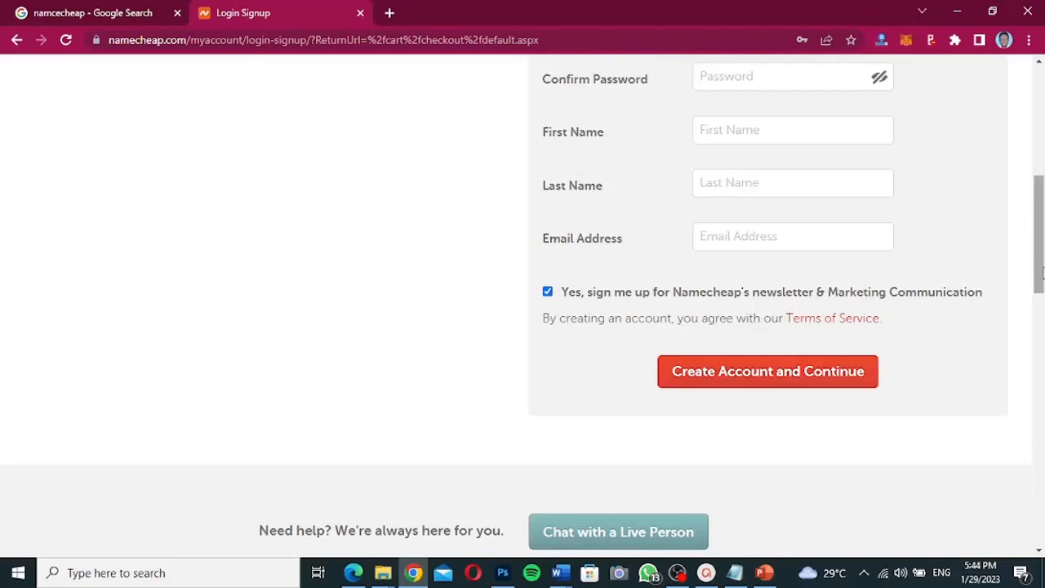
left_click_drag(1039, 275, 1037, 160)
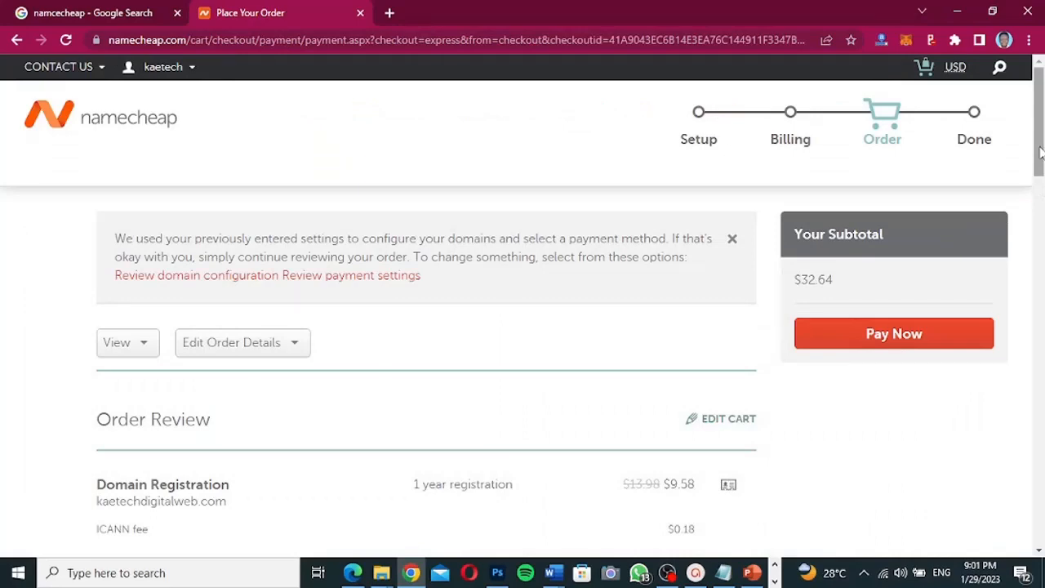
- Tick the Namecheap Terms of Service agreement and submit payment for the $32.64 order
left_click_drag(1041, 153, 1040, 183)
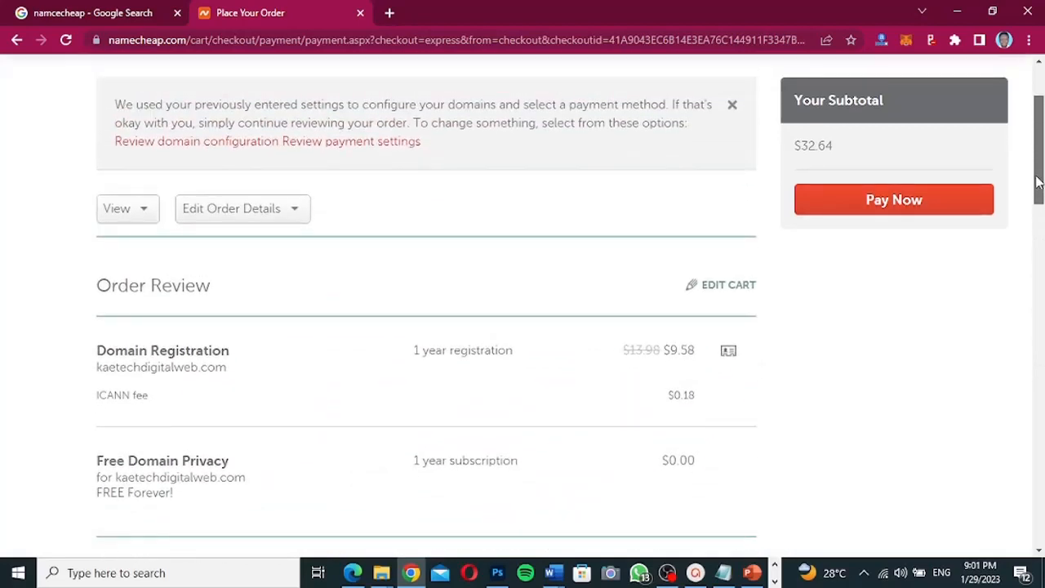
left_click_drag(1039, 181, 1015, 420)
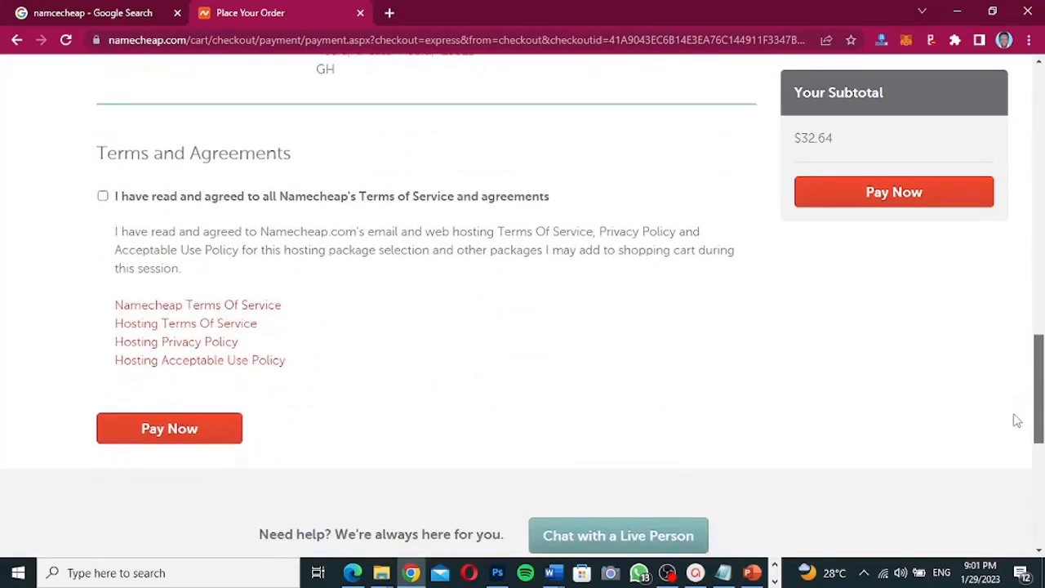
left_click(103, 197)
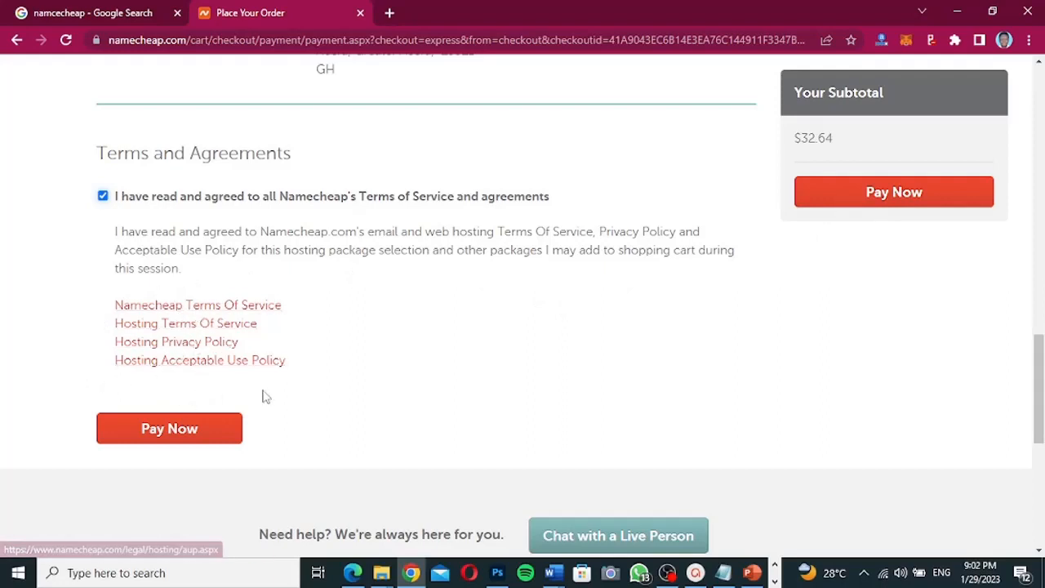
left_click(885, 200)
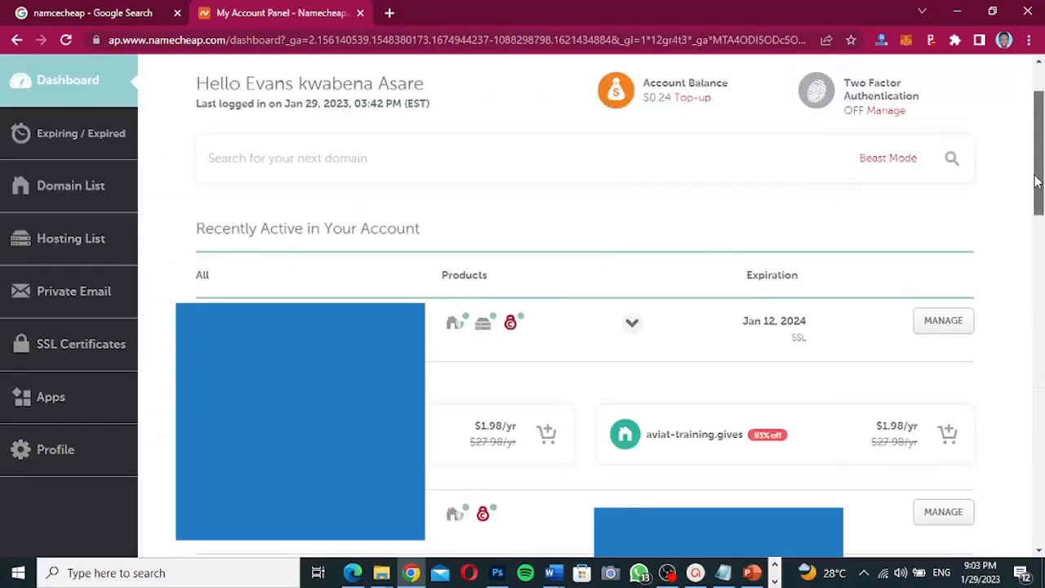
- After the payment processes, scroll to the top of the Namecheap My Account Dashboard
scroll(1038, 163, "up", 1)
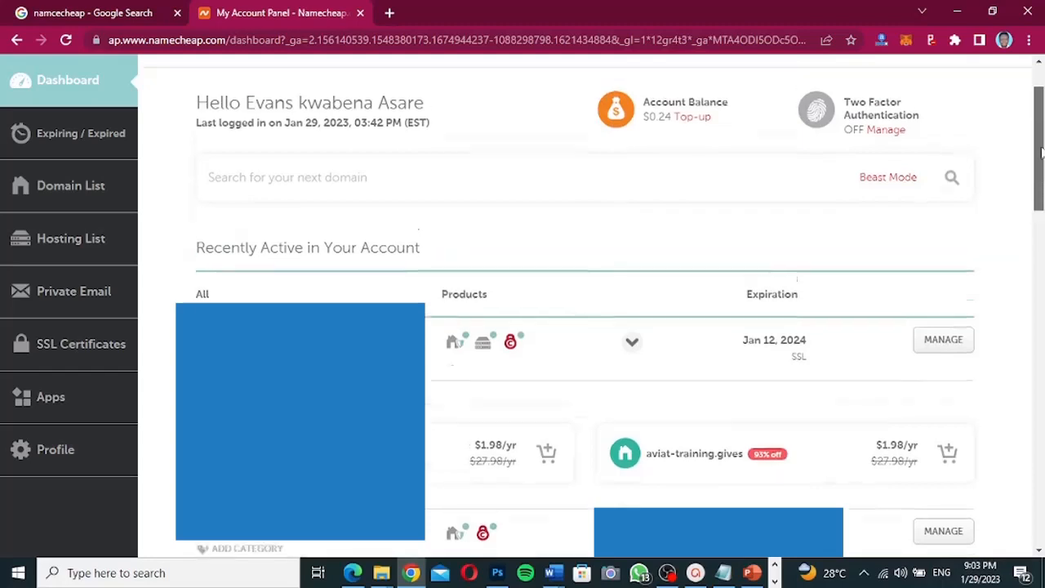
scroll(1040, 151, "up", 1)
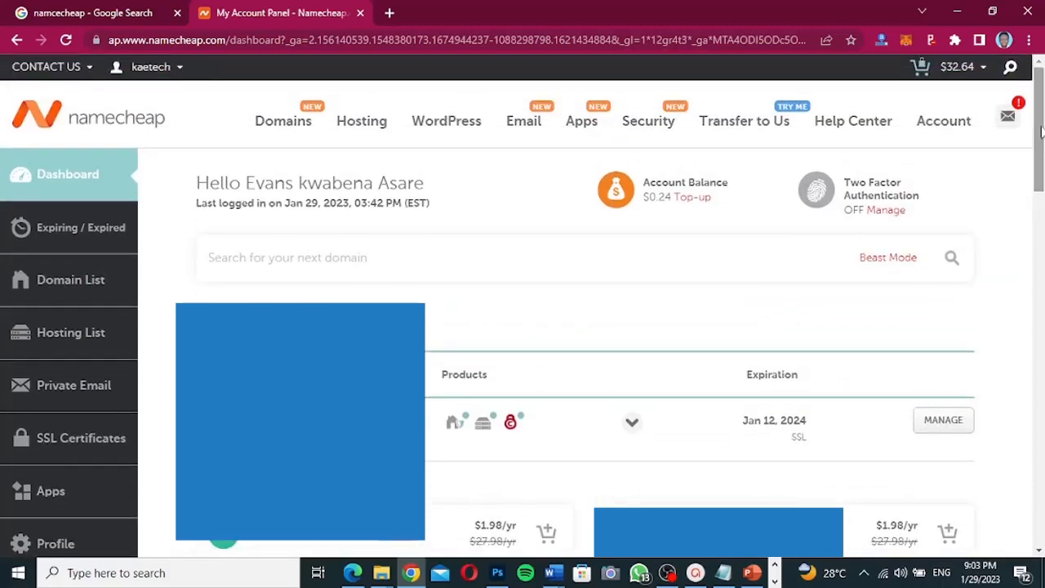
mouse_move(163, 73)
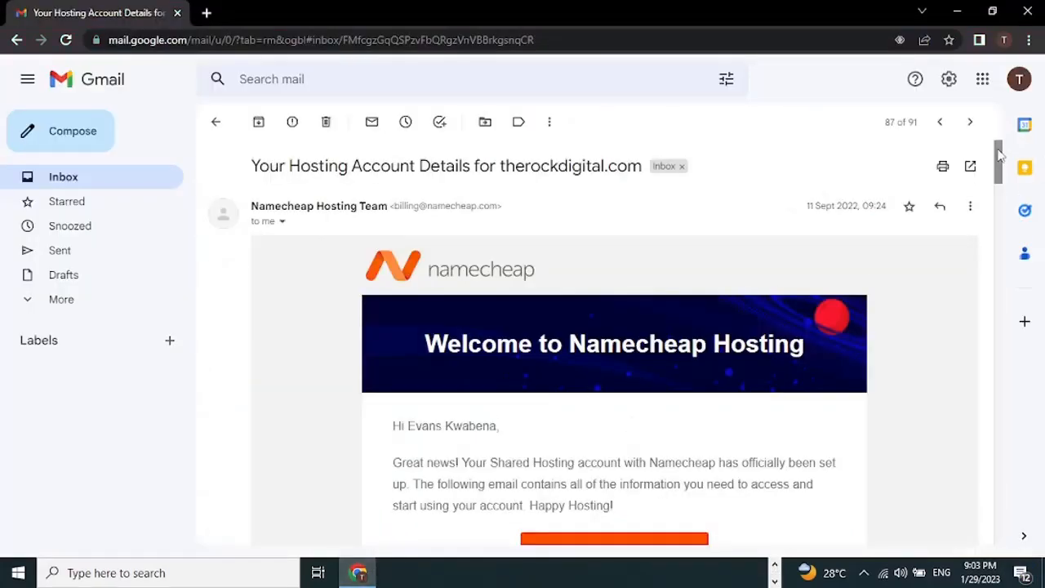
- Read Namecheap's Order Summary email in Gmail, then bring the Namecheap account dashboard window forward
left_click_drag(999, 154, 993, 109)
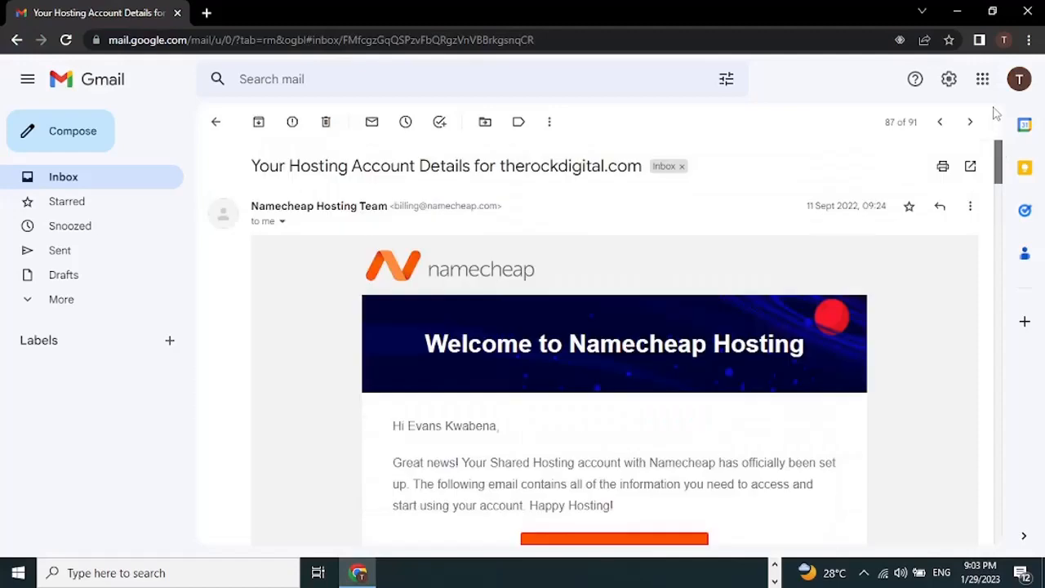
left_click(214, 124)
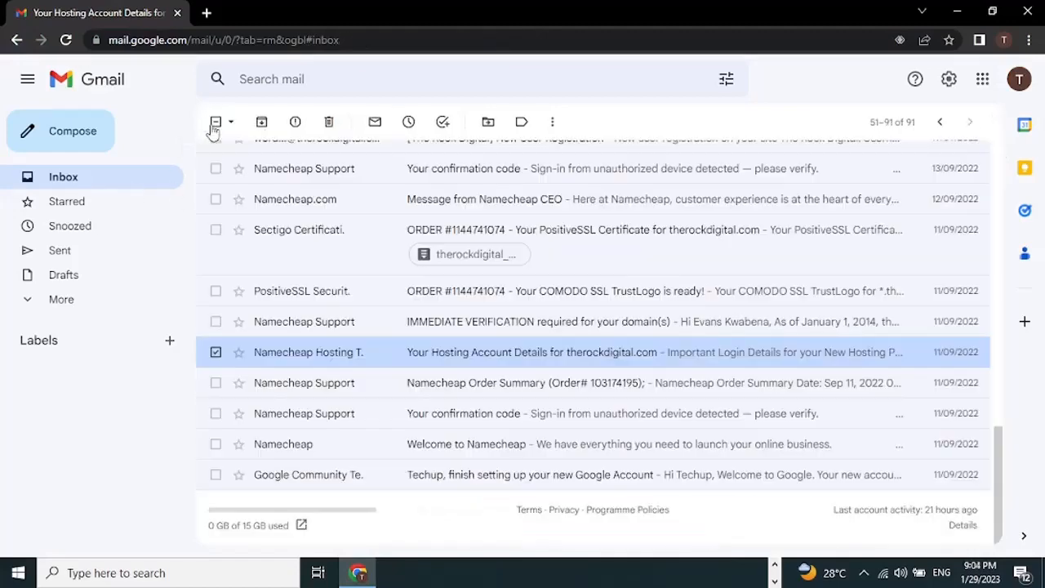
left_click(495, 384)
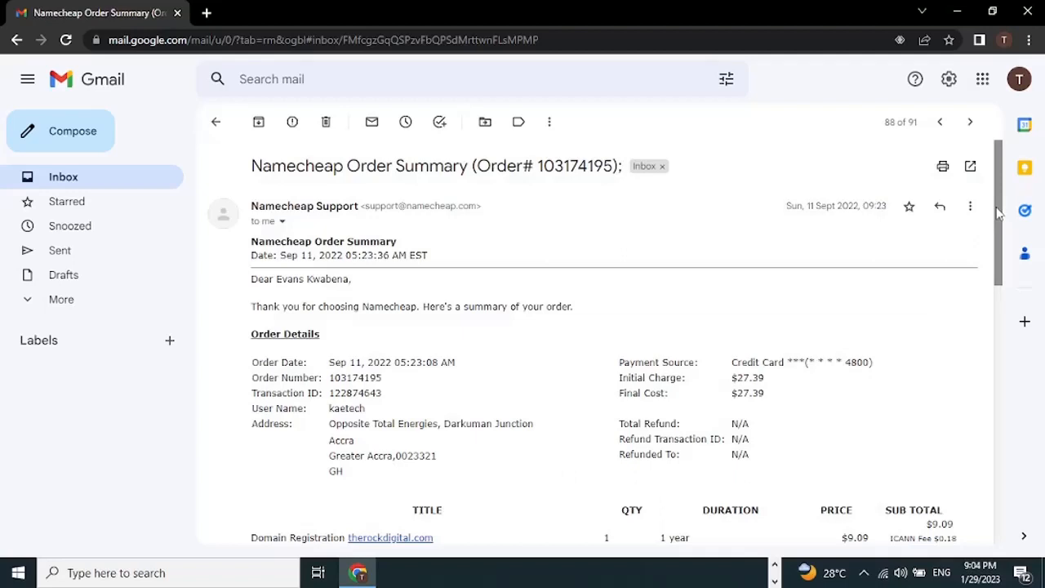
left_click(774, 565)
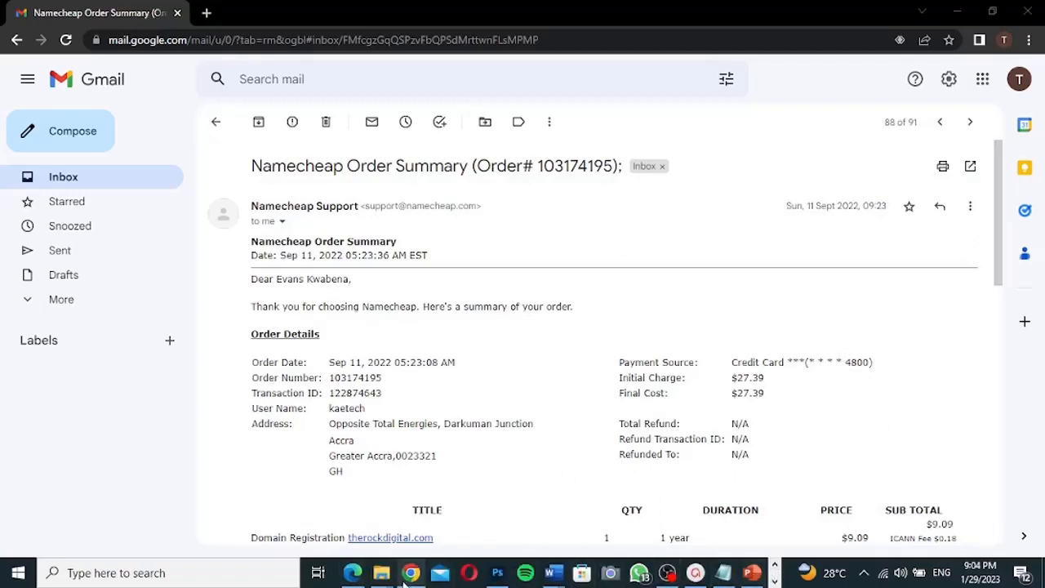
left_click(408, 577)
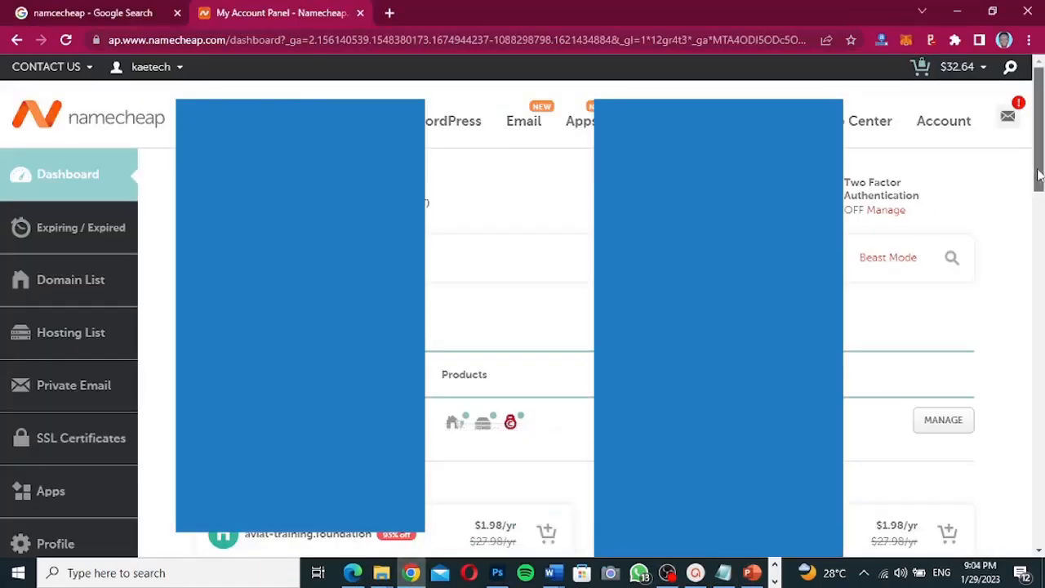
- Open cPanel from the Stellar hosting plan's Go to cPanel link in the product list
left_click_drag(1039, 174, 1039, 243)
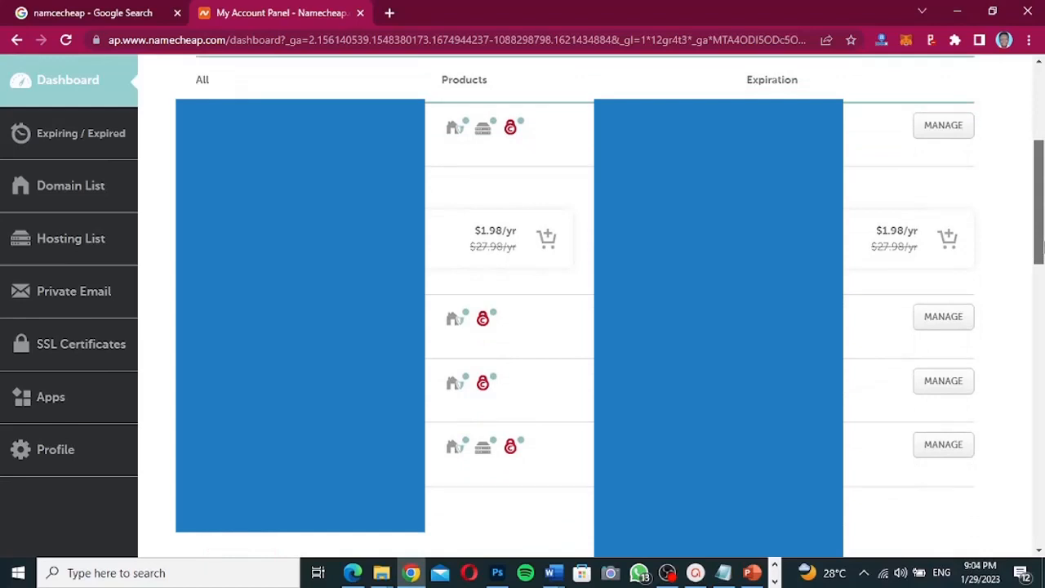
mouse_move(497, 455)
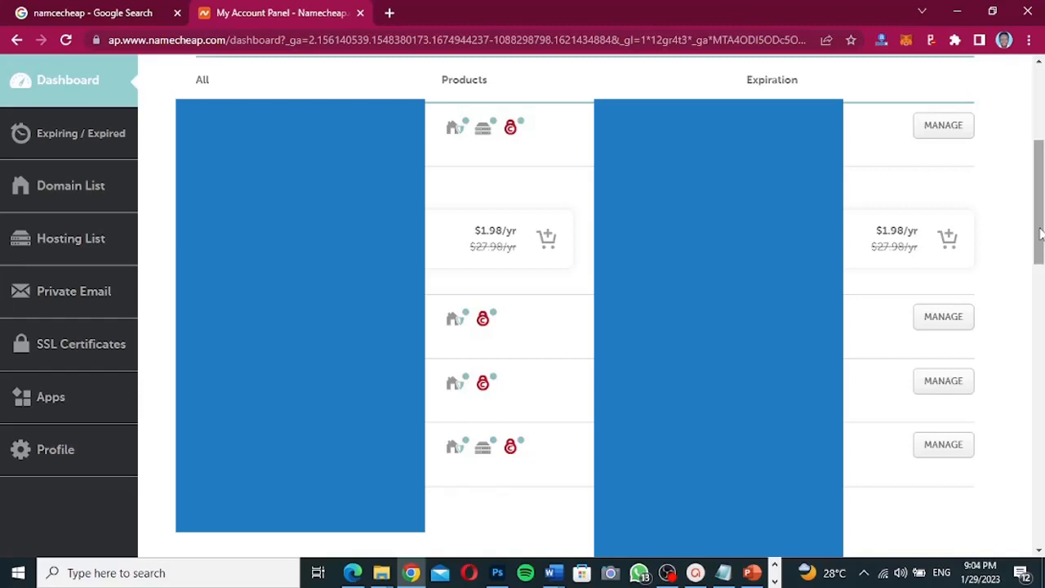
left_click_drag(1039, 234, 1040, 262)
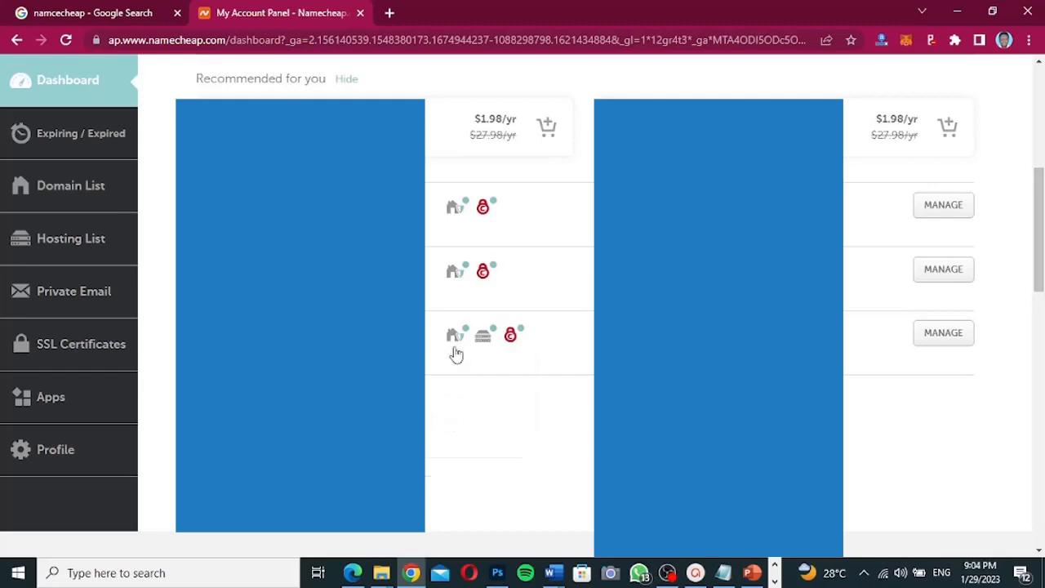
mouse_move(454, 343)
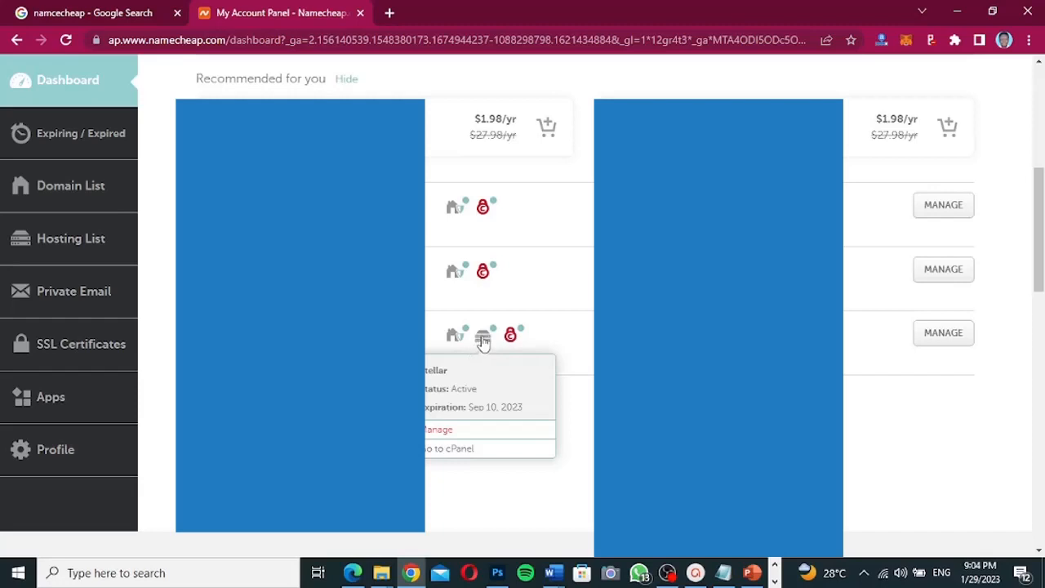
left_click(457, 449)
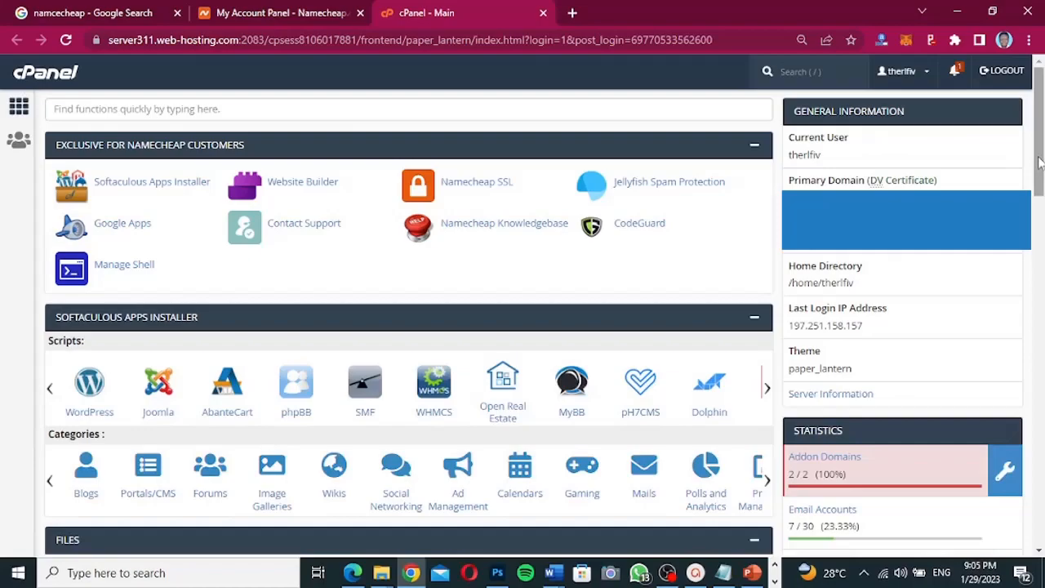
- Scroll through the cPanel main page, then switch back to the 'My Account Panel - Namecheap' tab
mouse_move(1040, 163)
left_mouse_down()
mouse_move(1041, 415)
mouse_move(1040, 145)
left_mouse_up()
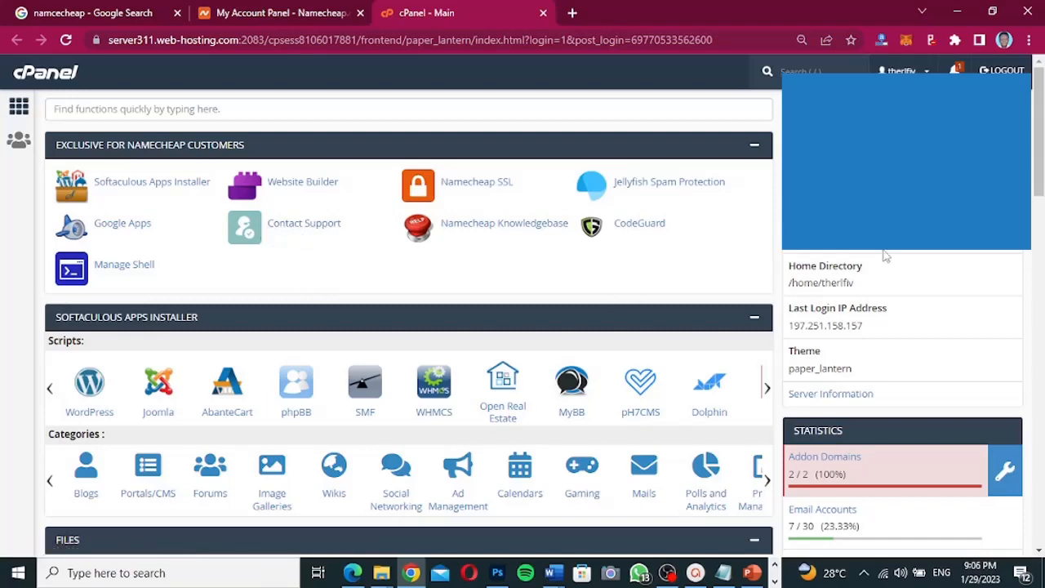
left_click_drag(1042, 144, 1035, 114)
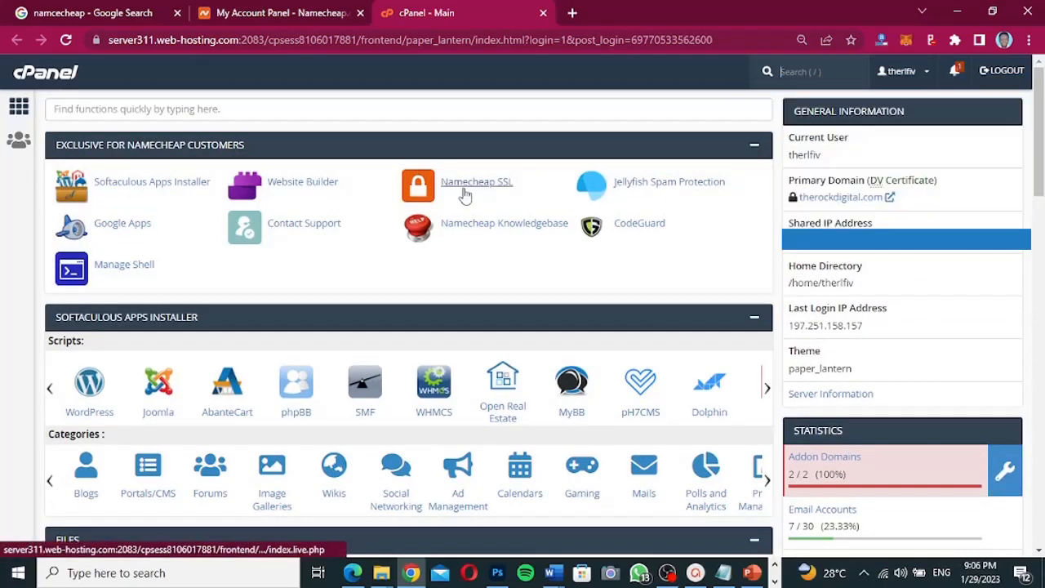
left_click(279, 15)
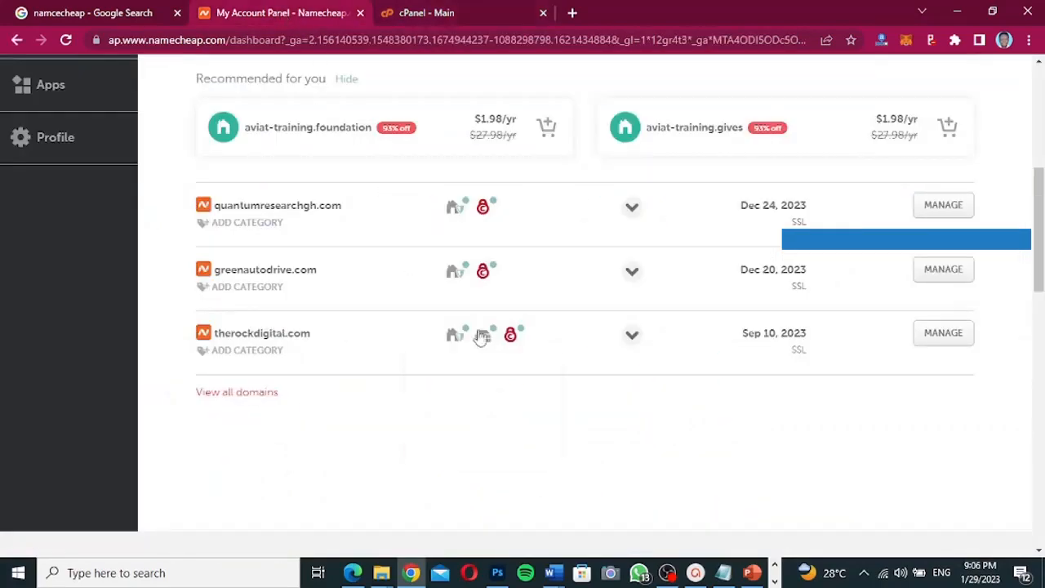
- Open the Manage details for therockdigital.com from its domain row popup
mouse_move(483, 338)
mouse_move(454, 344)
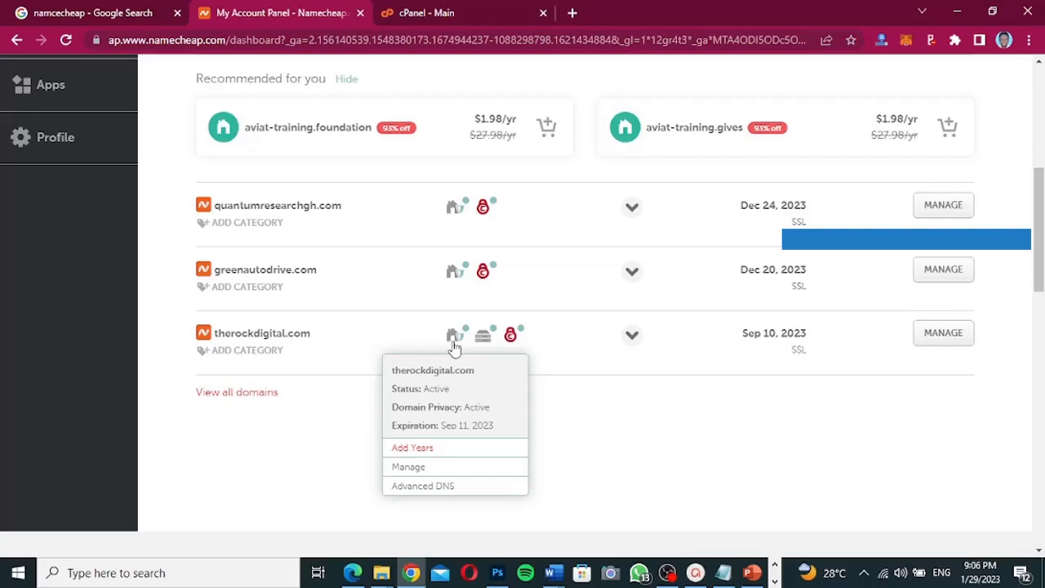
left_click(409, 467)
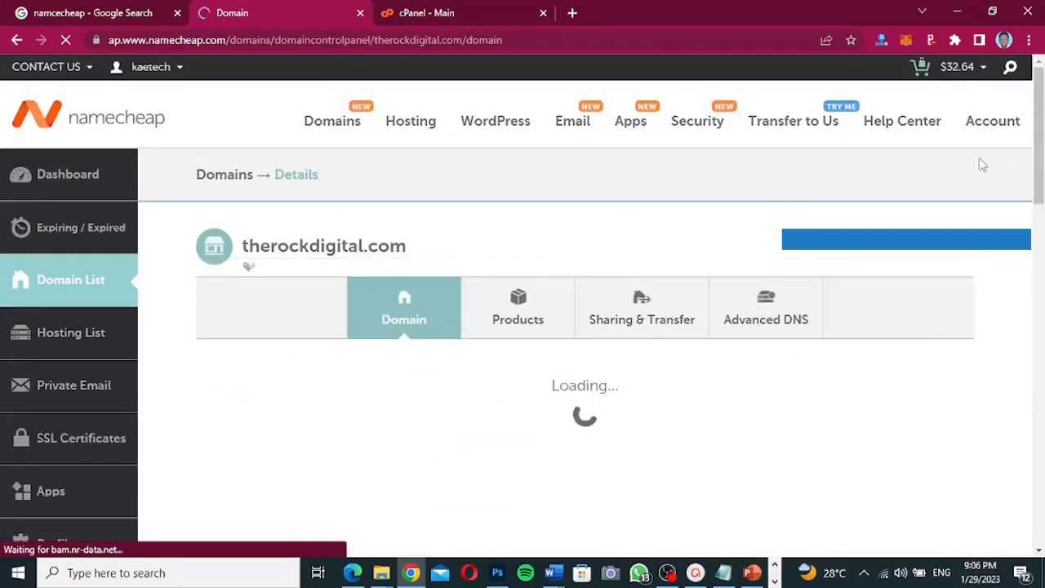
- Try the Custom DNS nameserver option, cancel it keeping Namecheap Web Hosting DNS, then return to cPanel
left_click_drag(1040, 119, 1040, 182)
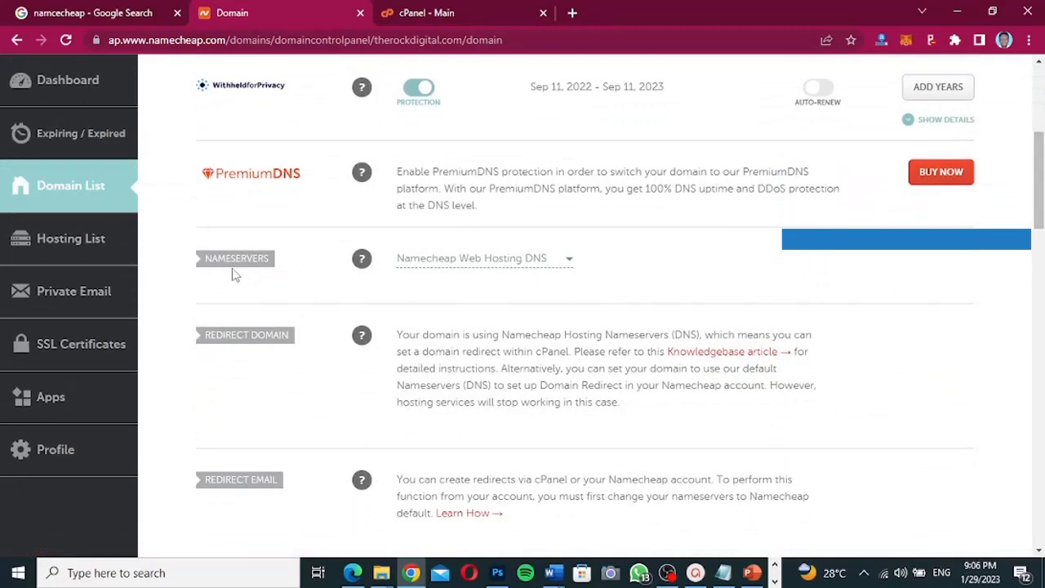
left_click(568, 261)
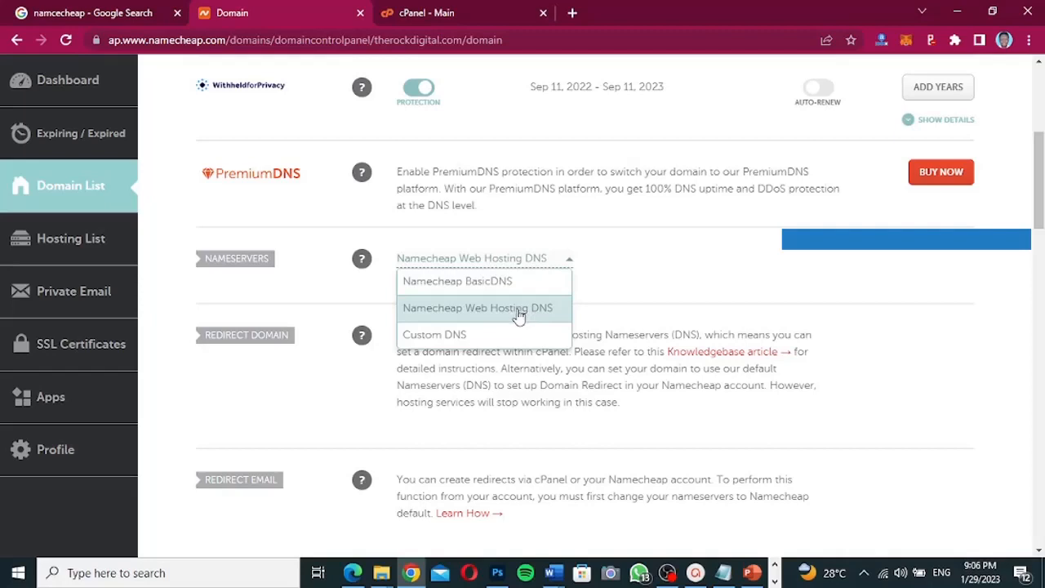
left_click(634, 285)
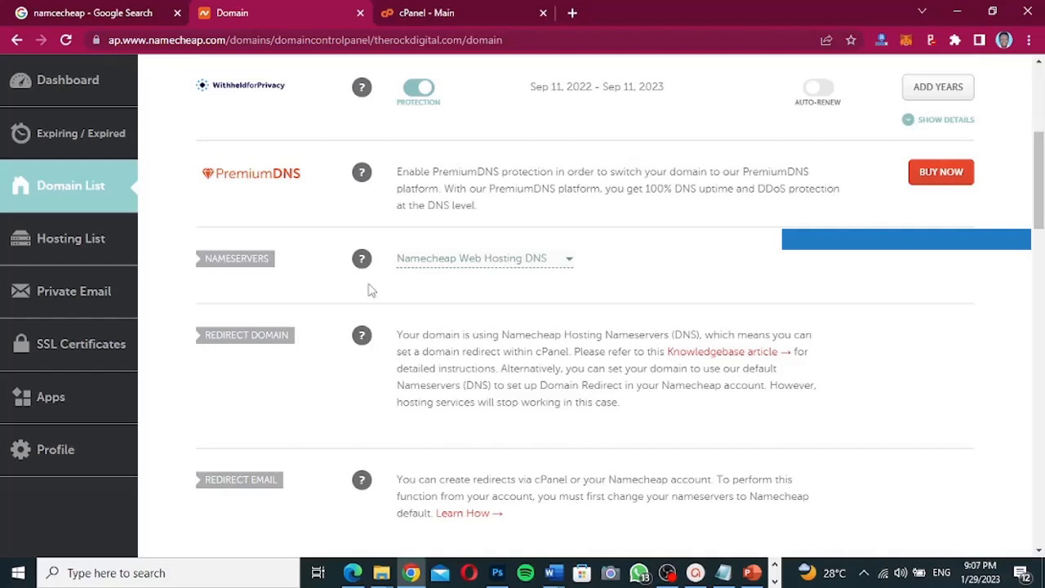
left_click(485, 260)
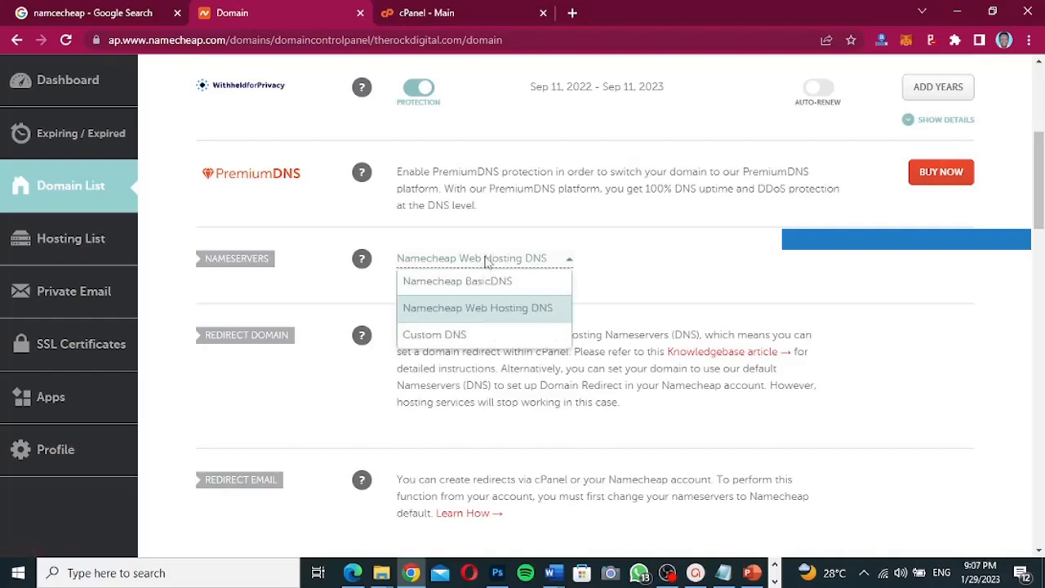
left_click(441, 336)
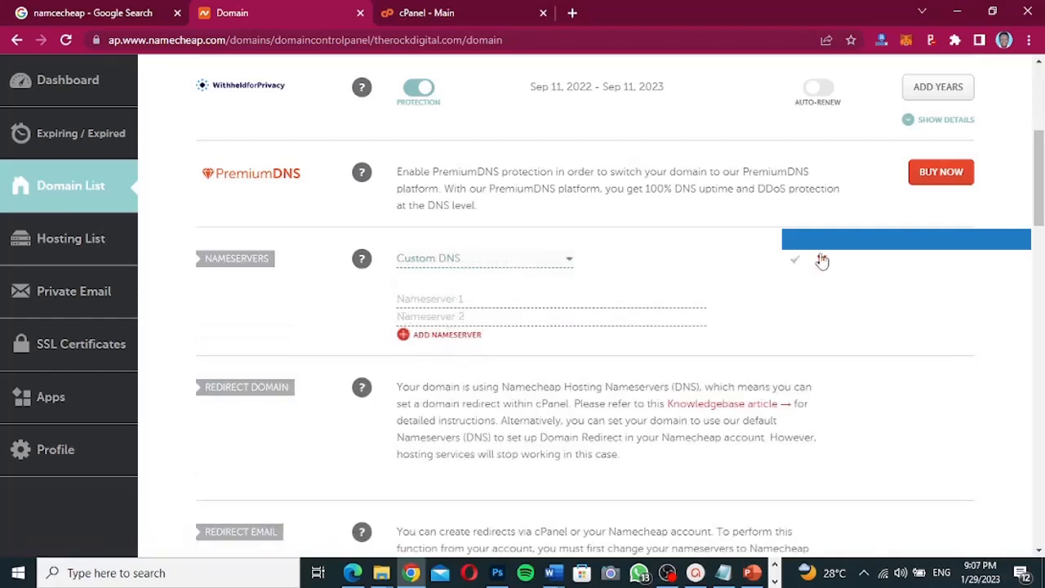
left_click(822, 259)
left_click(546, 261)
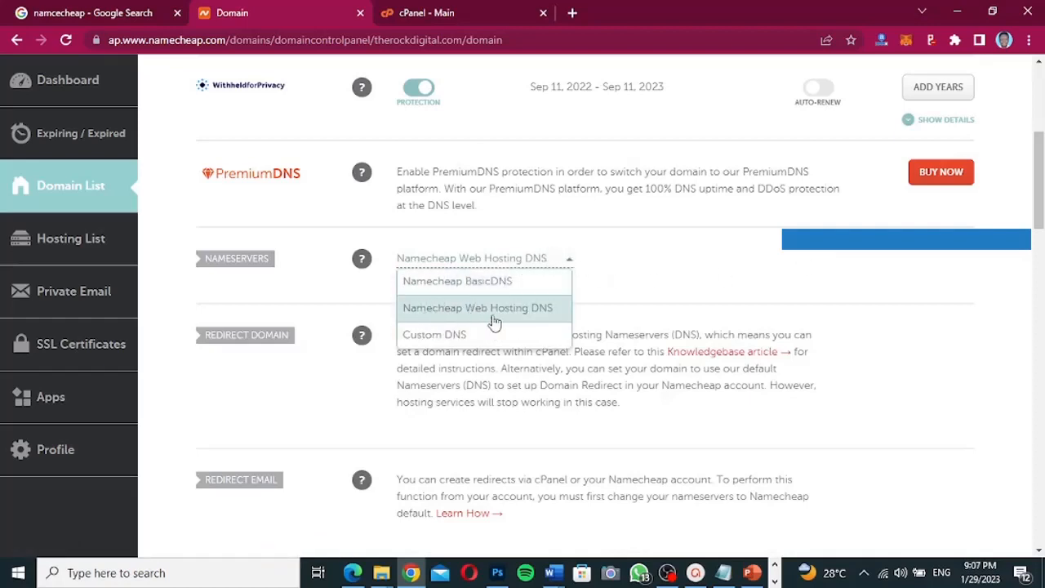
left_click(693, 303)
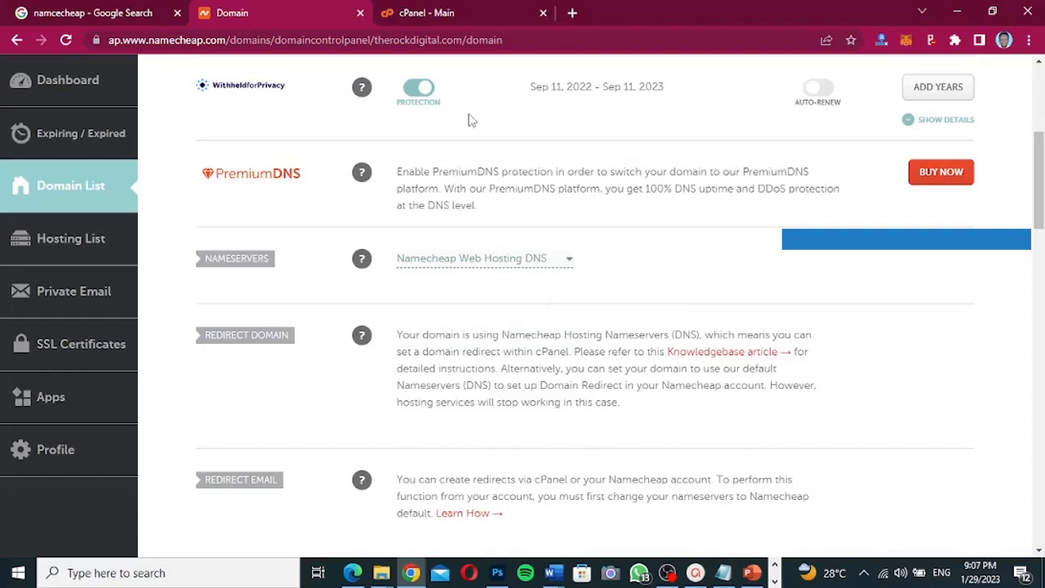
scroll(470, 120, "up", 5)
left_click(462, 10)
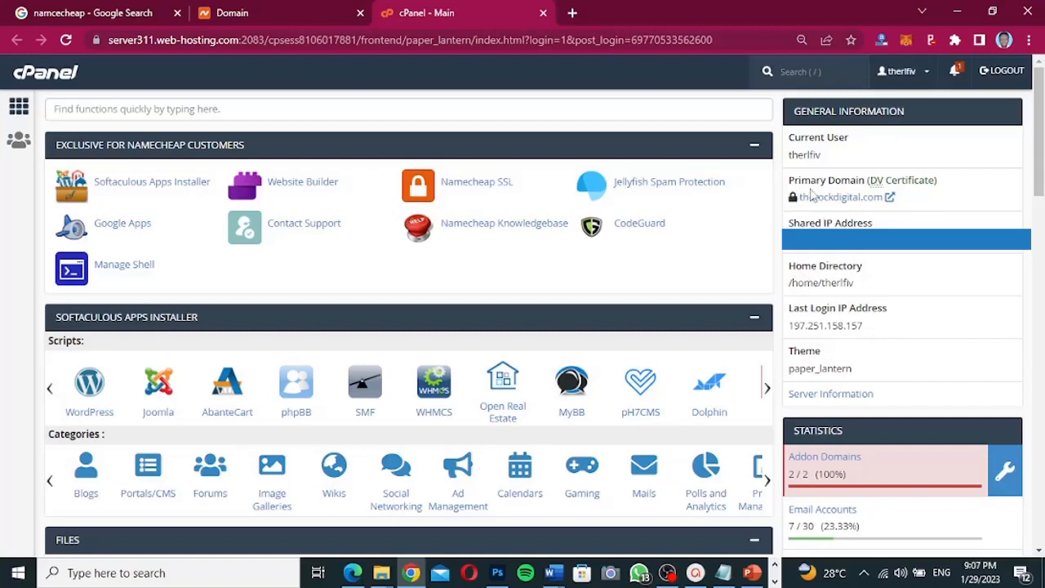
key("/")
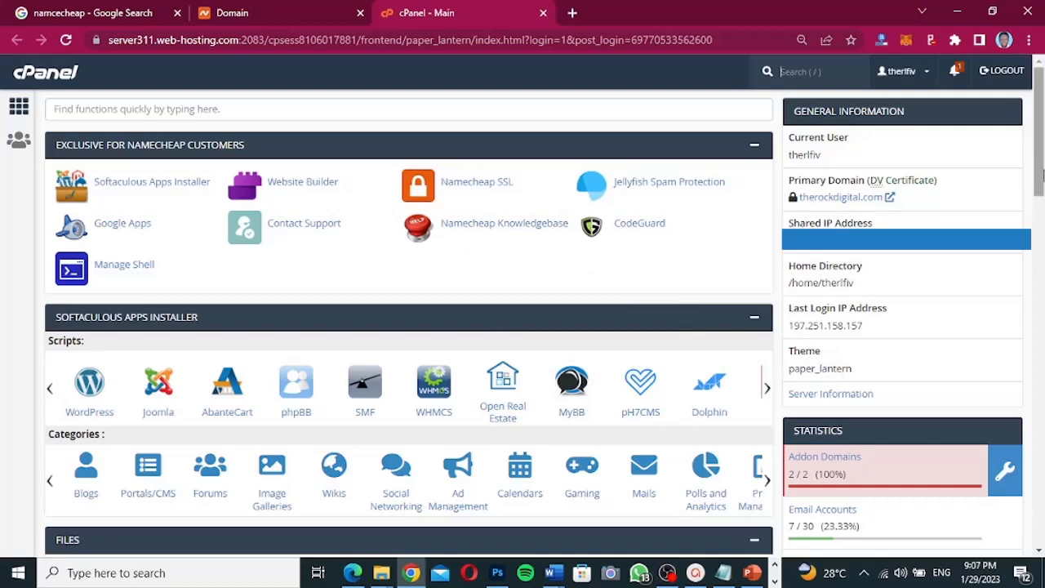
left_click_drag(1041, 171, 1041, 244)
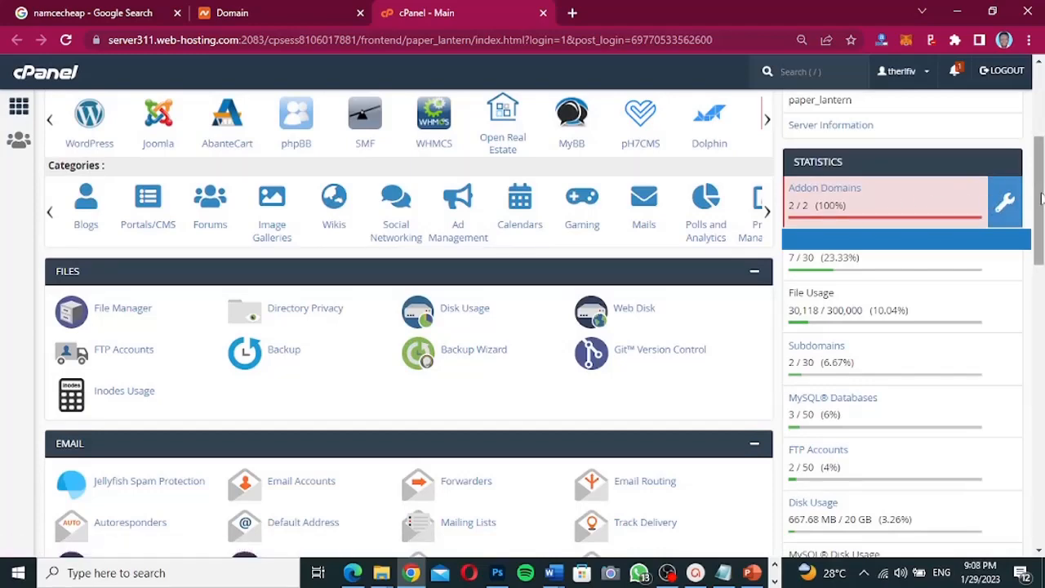
left_click_drag(1041, 196, 1041, 204)
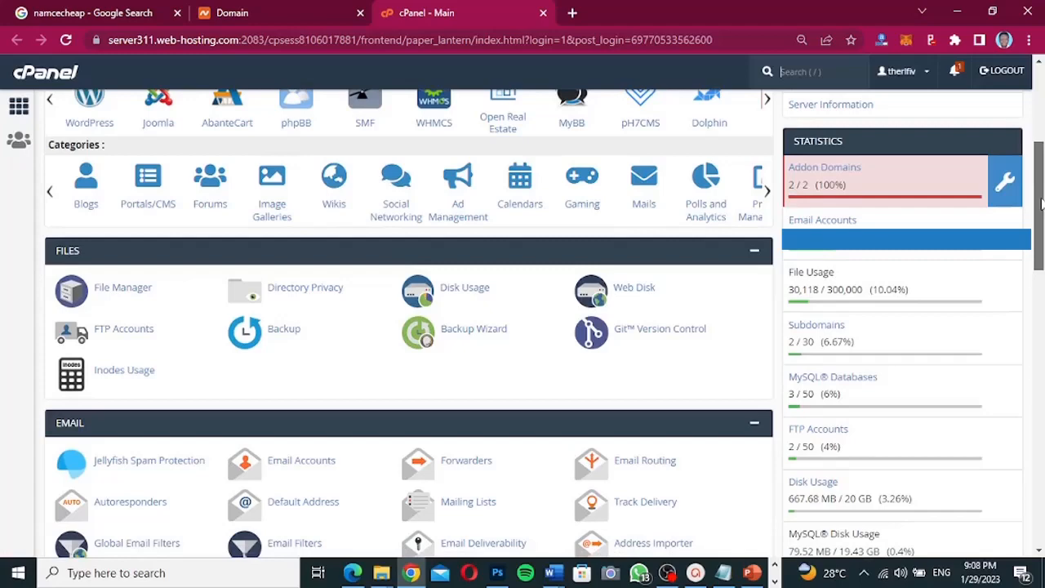
left_click_drag(1041, 205, 1012, 109)
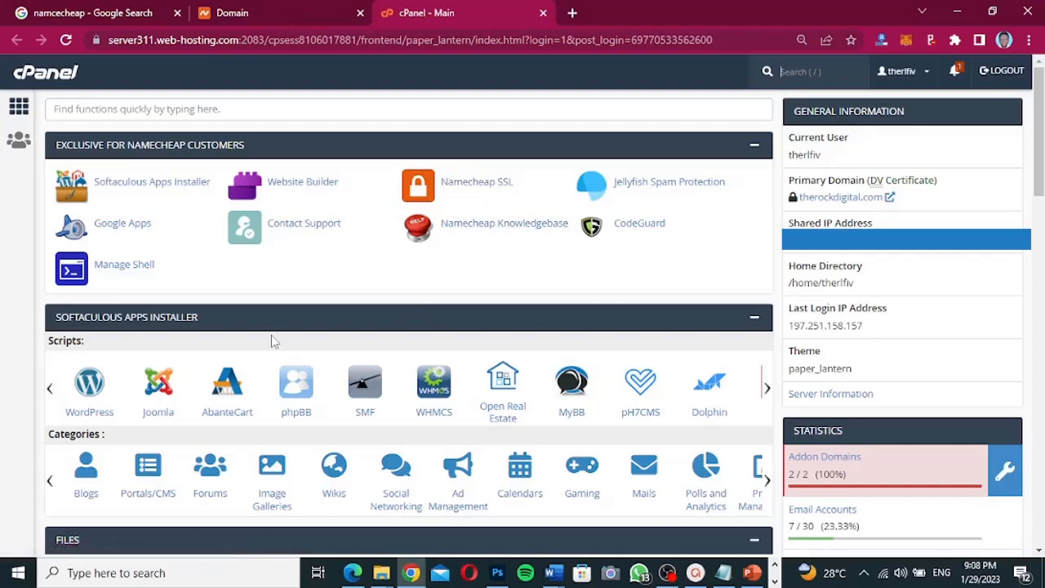
scroll(273, 342, "down", 2)
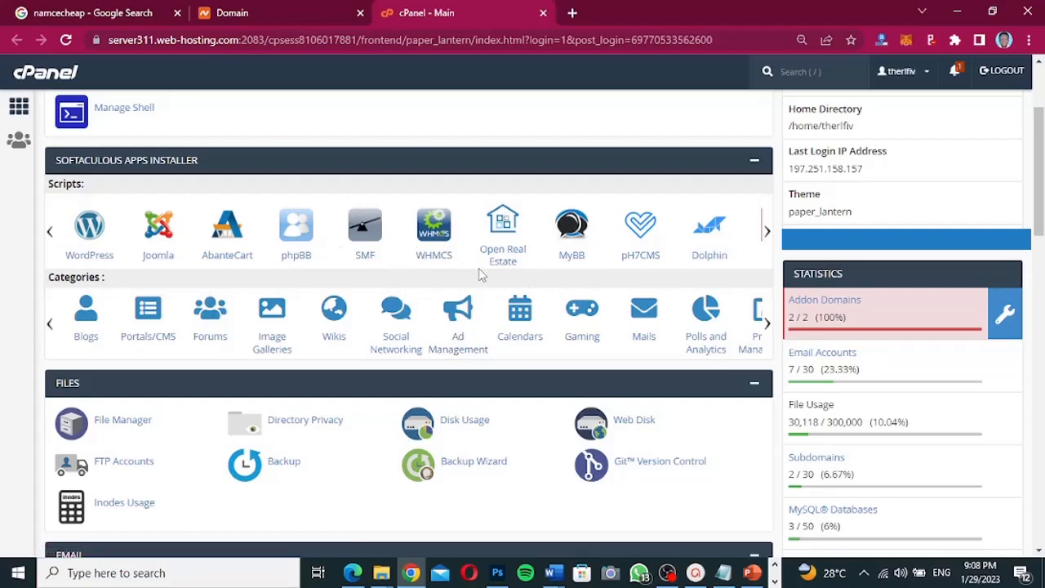
- Open the Softaculous WordPress 6.1.1 page, scroll through it, and go back to cPanel Main
left_click(92, 231)
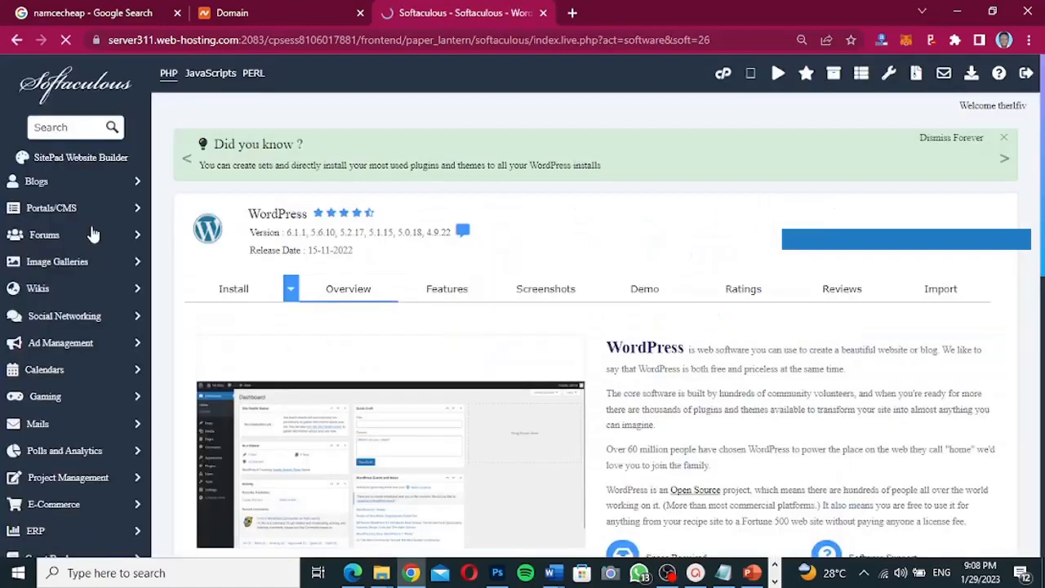
scroll(761, 370, "down", 3)
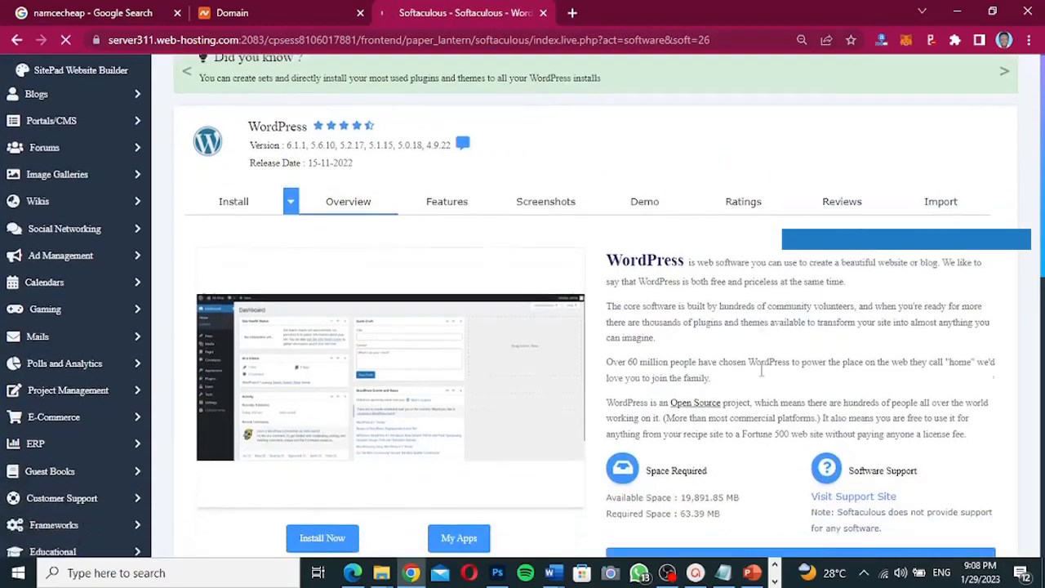
scroll(761, 377, "down", 3)
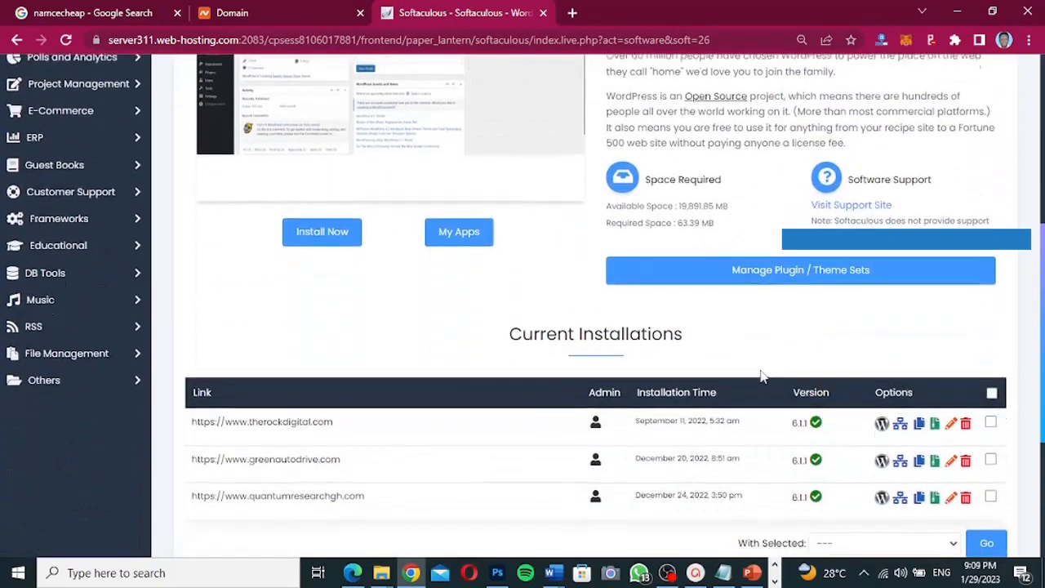
scroll(761, 377, "up", 3)
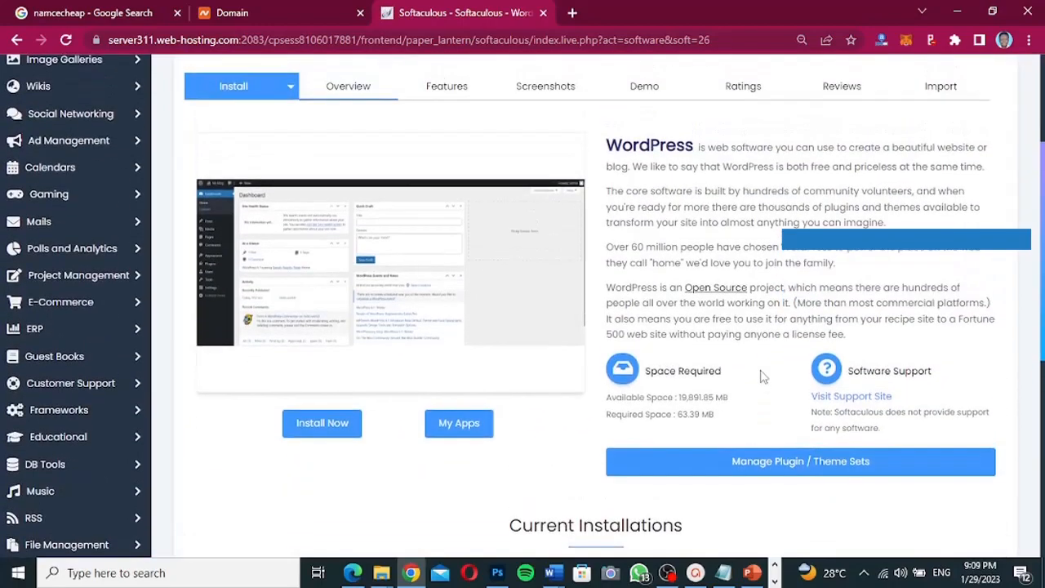
scroll(634, 195, "up", 2)
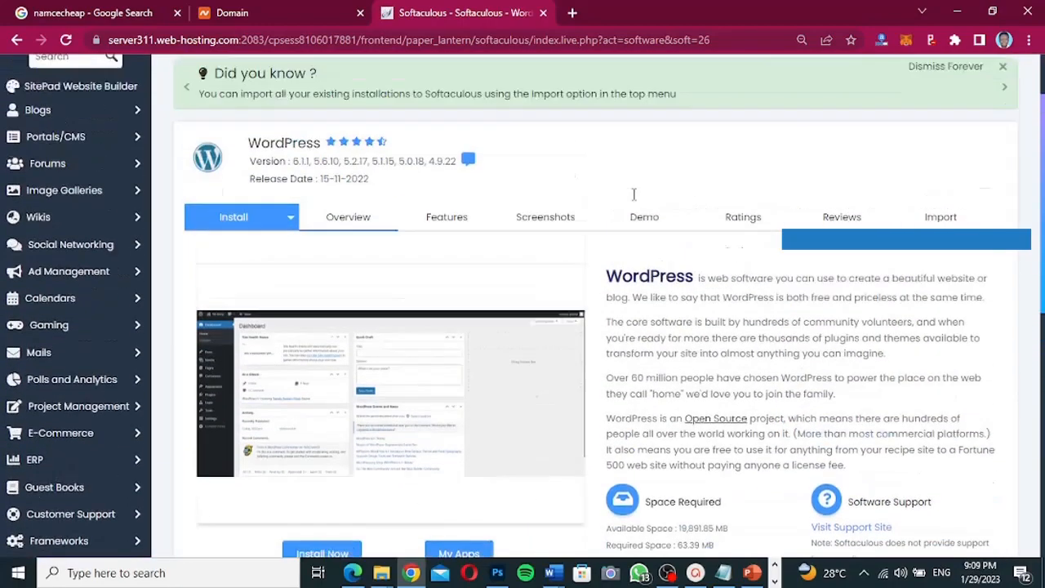
scroll(633, 194, "up", 1)
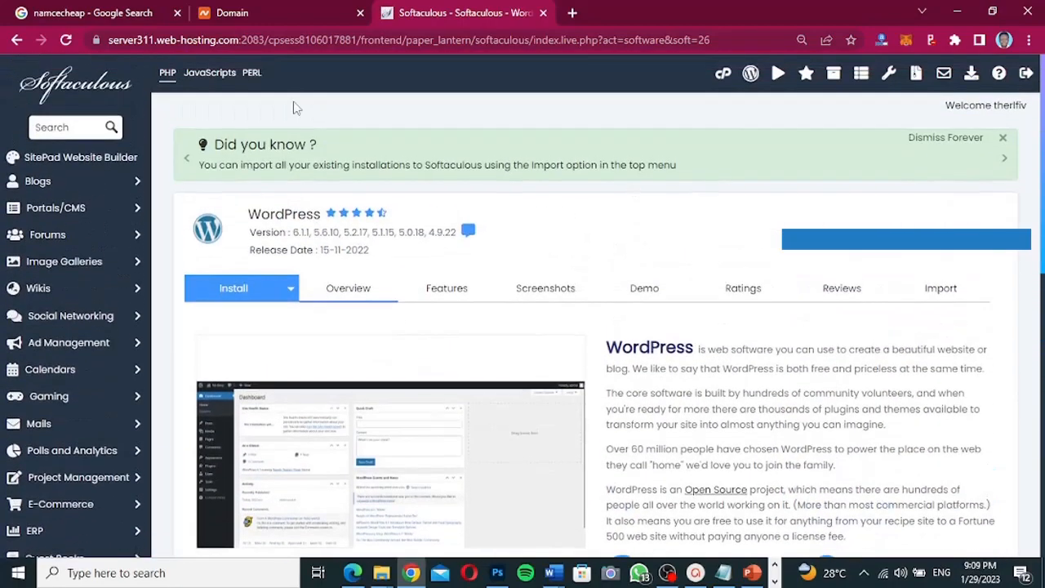
left_click(16, 39)
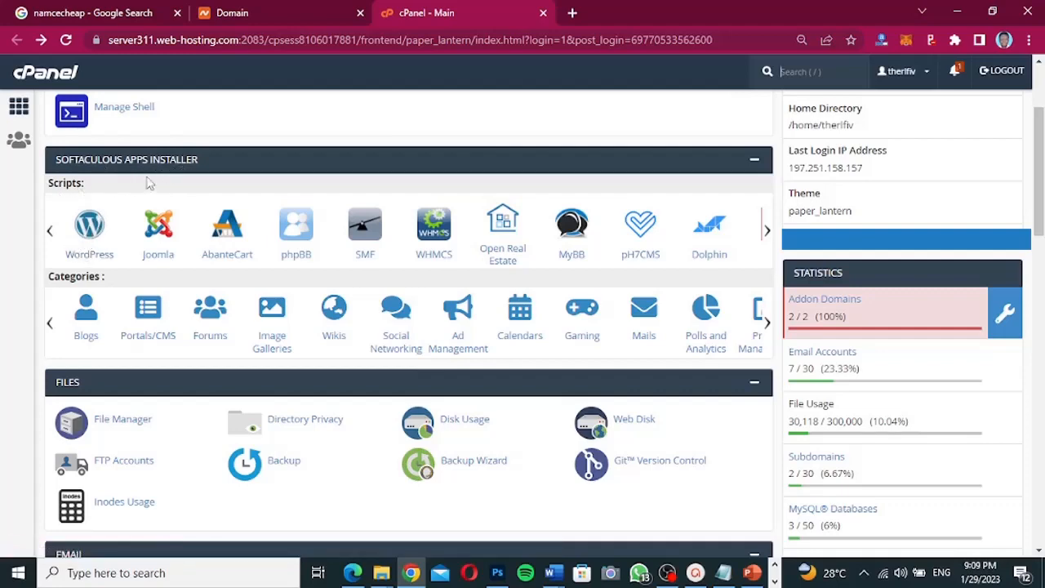
- Scroll to the Files section of cPanel home and right-click File Manager for its link options
scroll(147, 185, "up", 2)
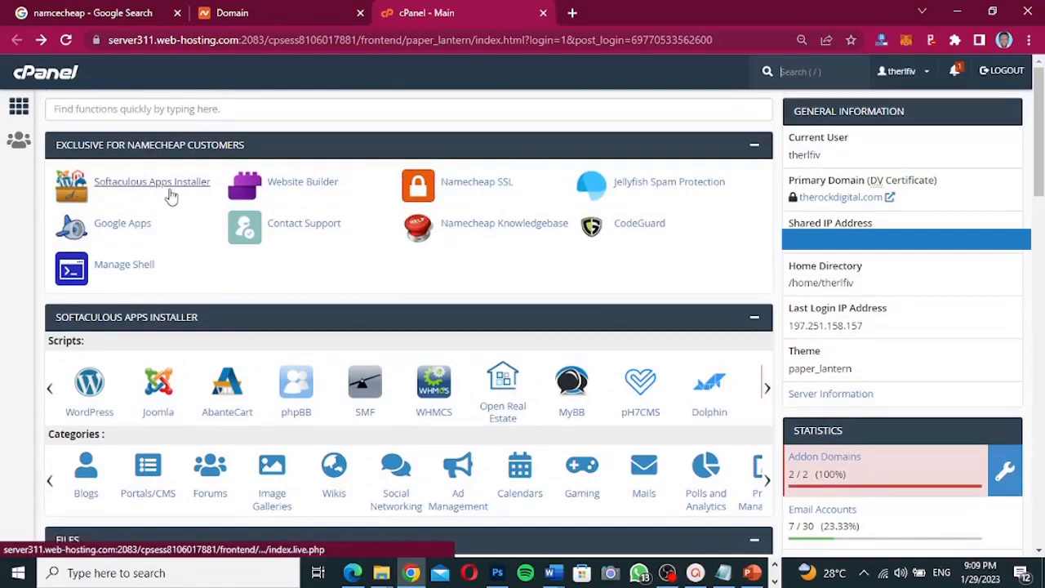
scroll(156, 259, "down", 4)
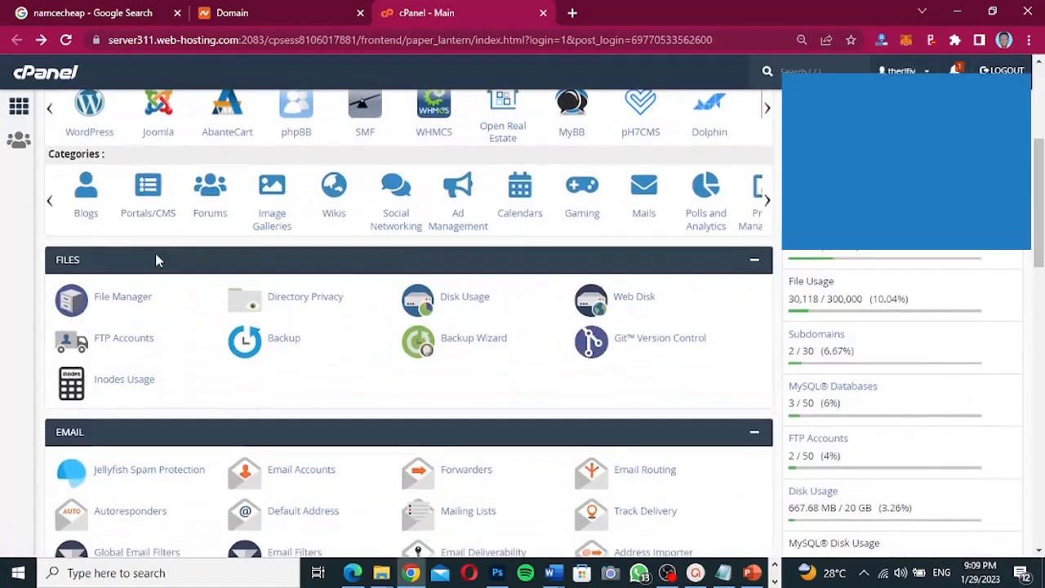
scroll(155, 260, "up", 3)
scroll(158, 260, "up", 1)
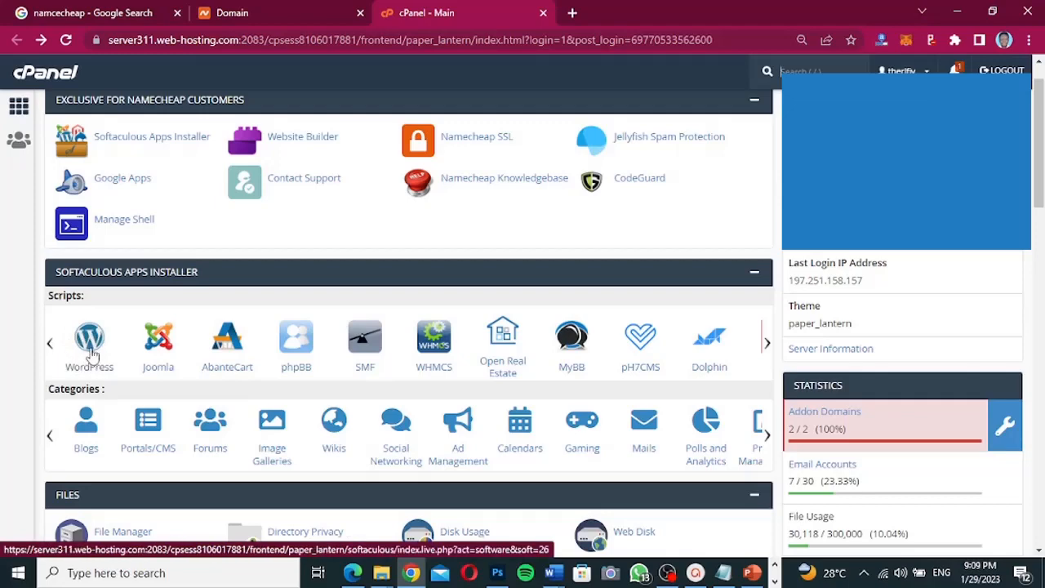
scroll(92, 355, "down", 4)
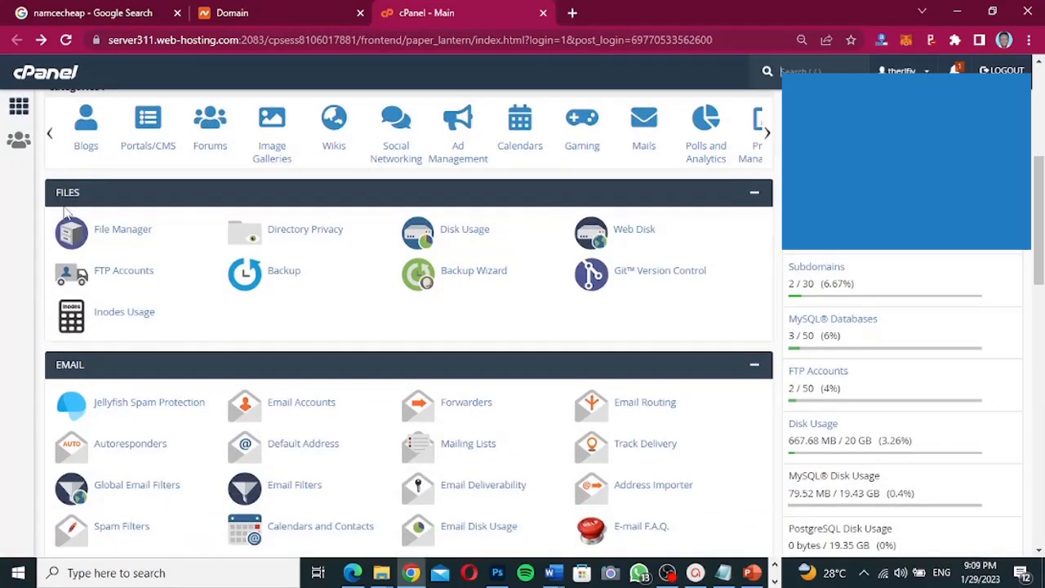
right_click(113, 235)
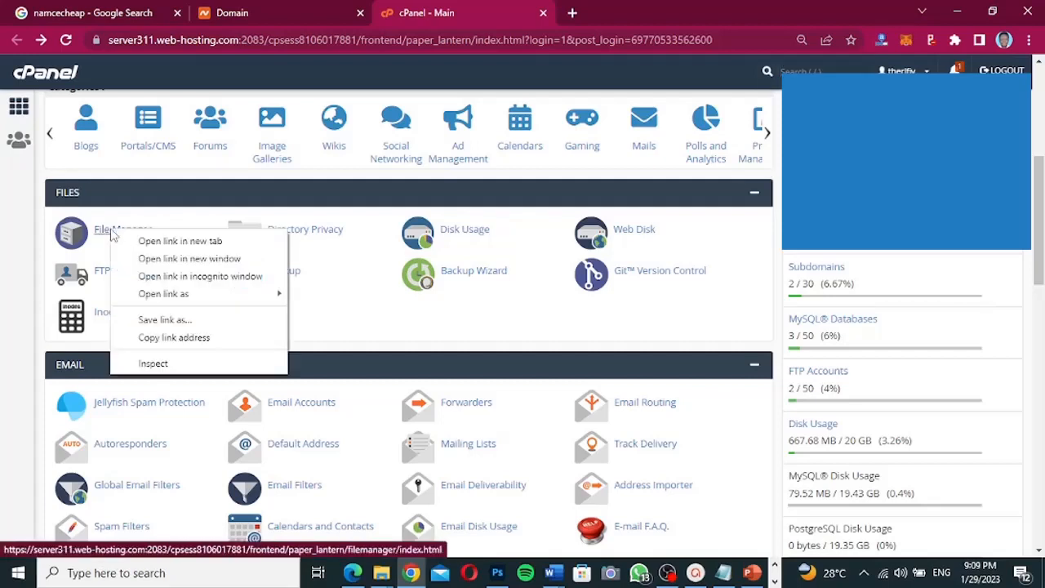
left_click(142, 240)
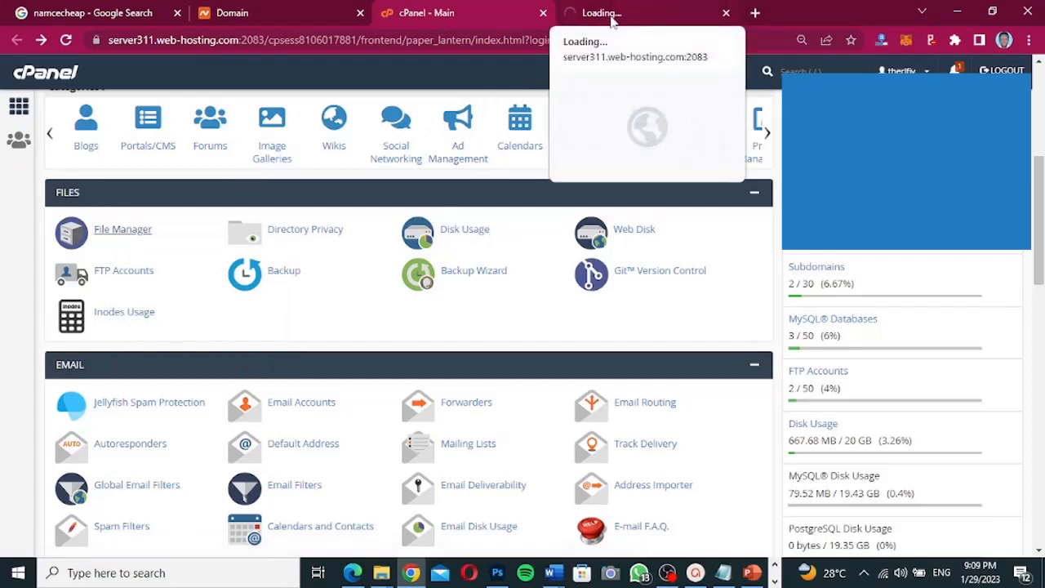
left_click(653, 15)
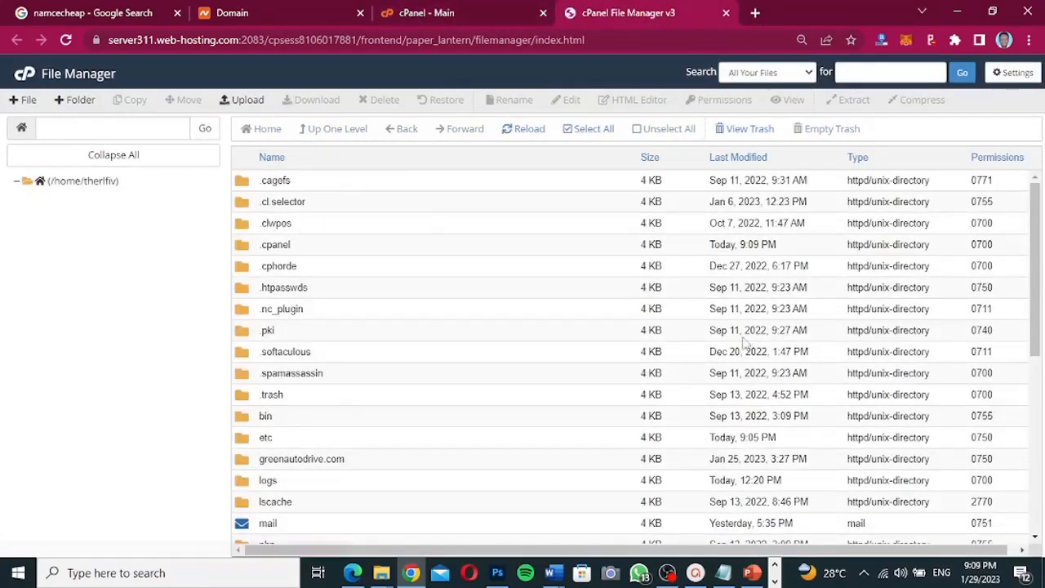
left_click_drag(1037, 232, 1040, 211)
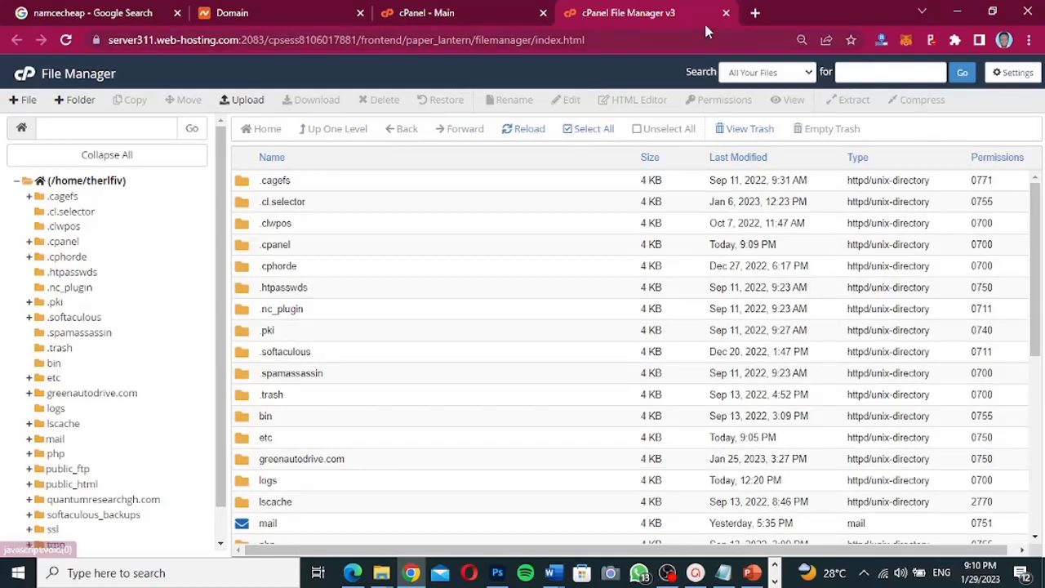
left_click(726, 13)
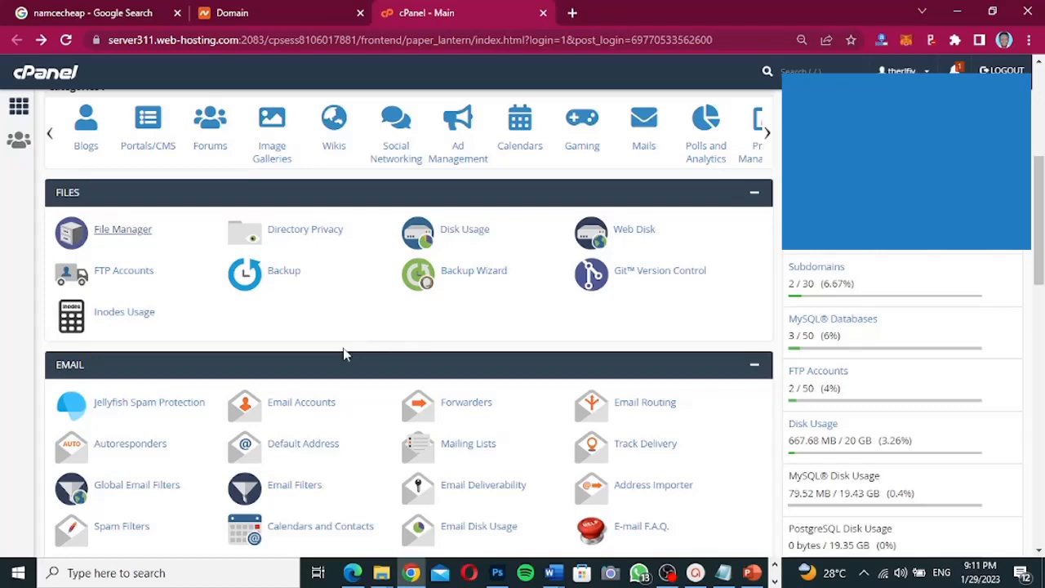
scroll(343, 354, "down", 3)
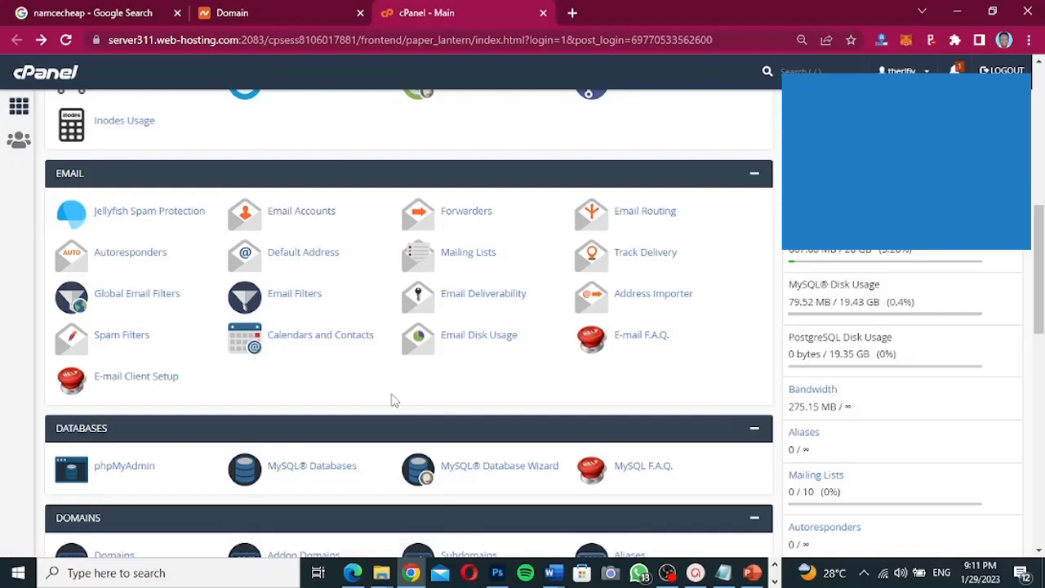
scroll(393, 401, "down", 3)
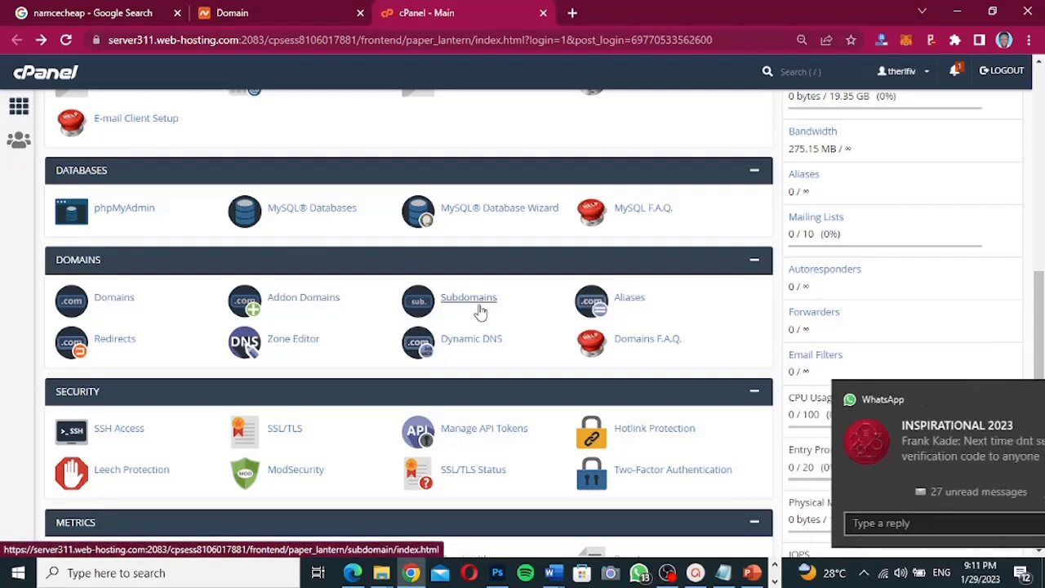
left_click(1010, 400)
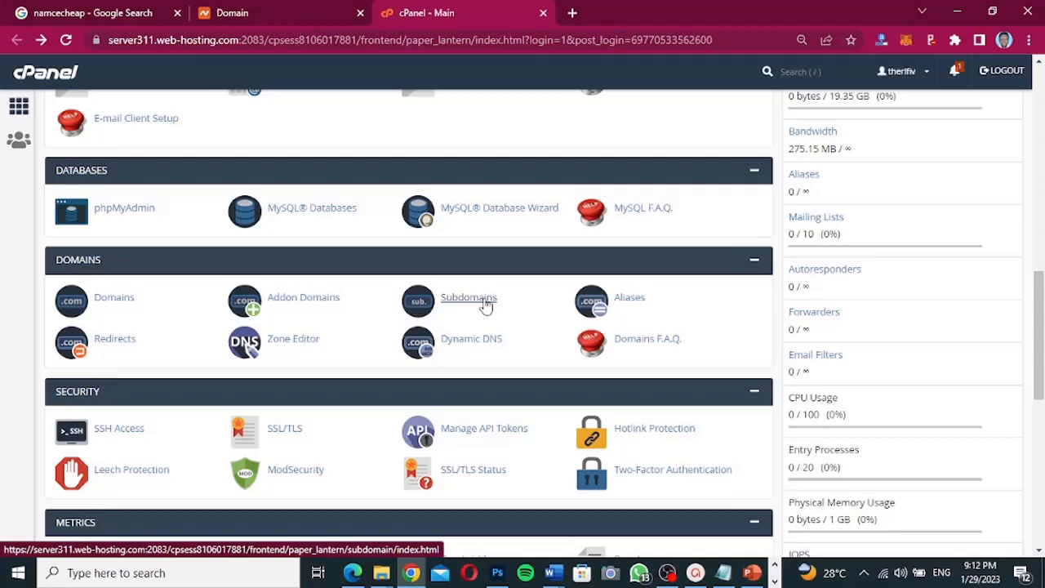
scroll(500, 338, "down", 1)
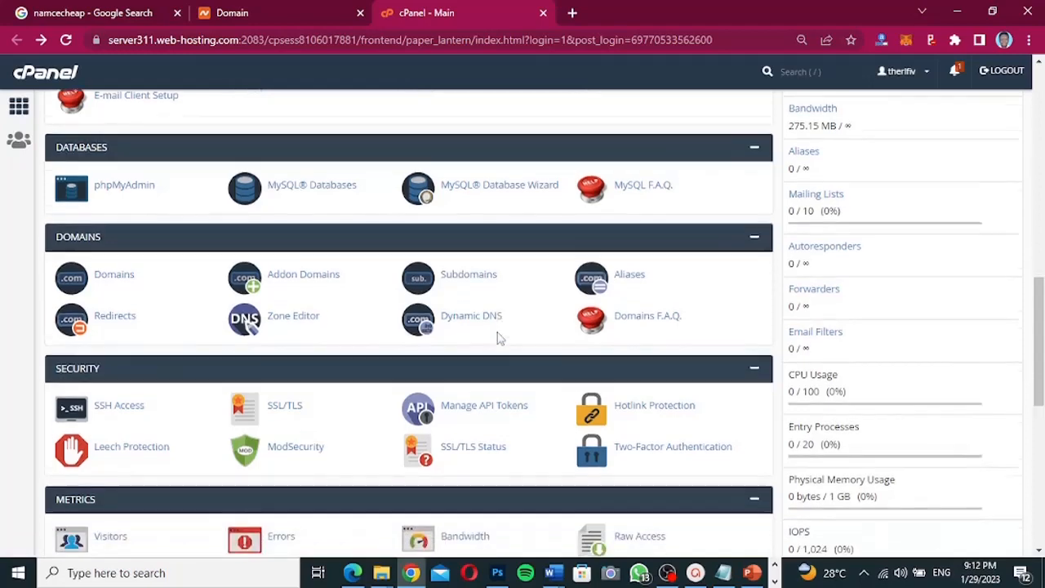
scroll(499, 339, "down", 2)
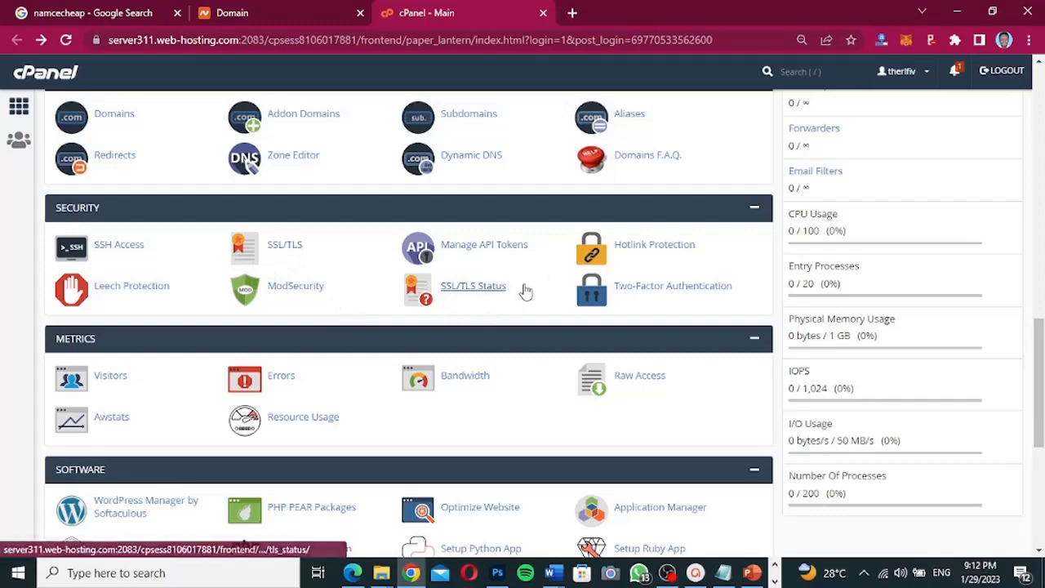
scroll(526, 291, "up", 5)
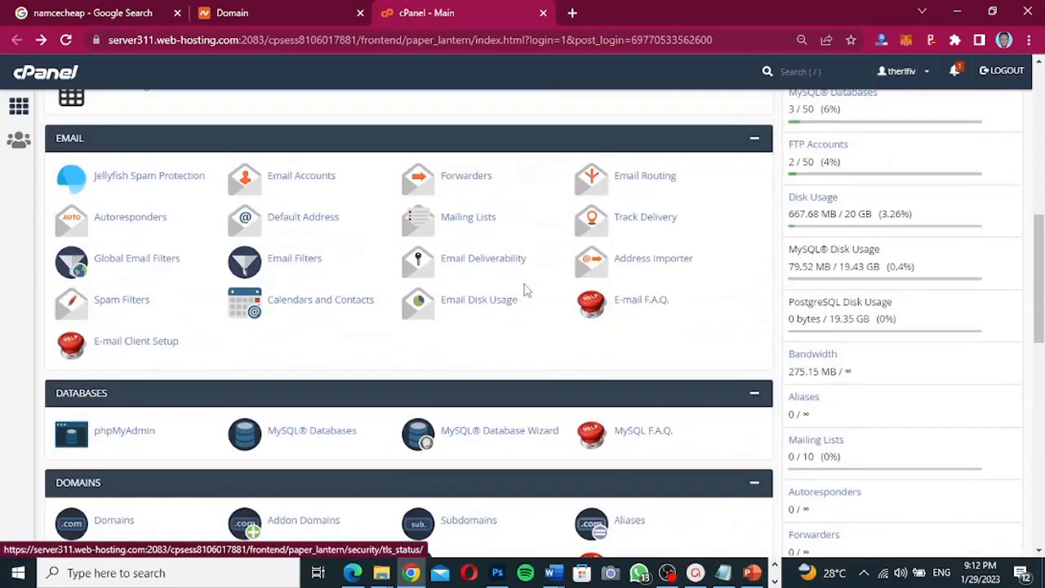
scroll(526, 292, "up", 5)
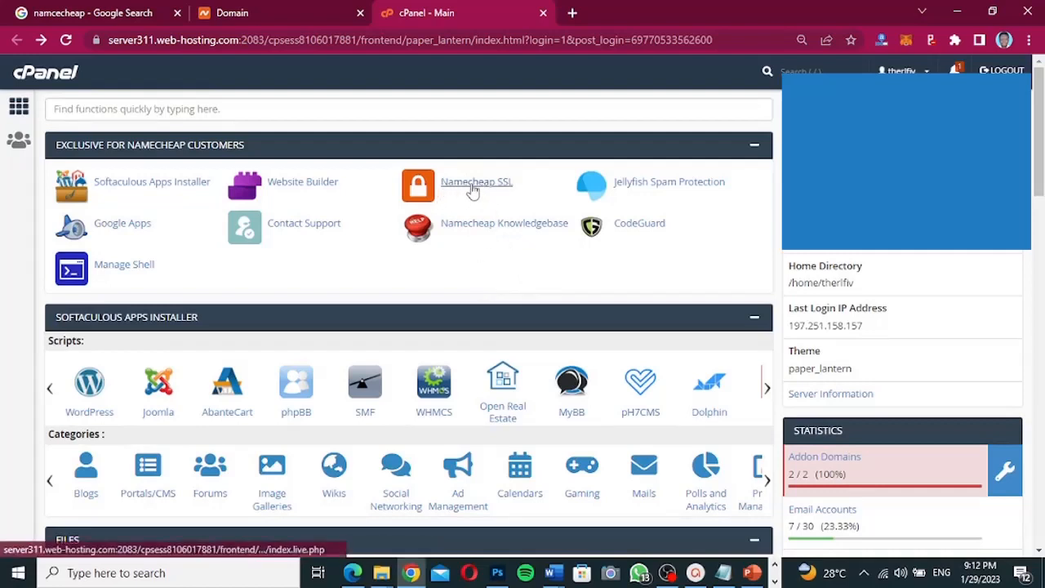
scroll(472, 297, "down", 10)
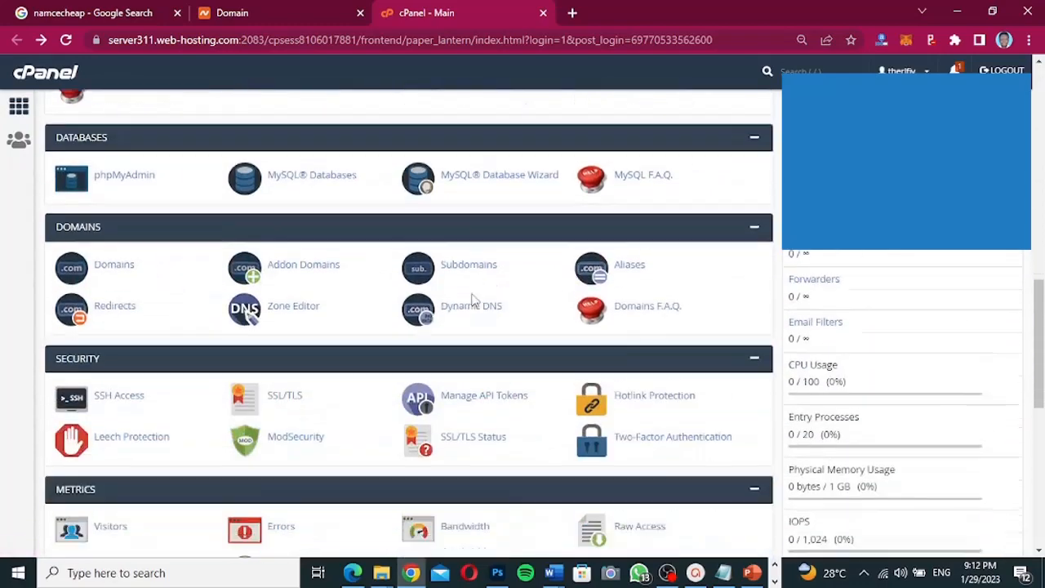
scroll(471, 300, "down", 6)
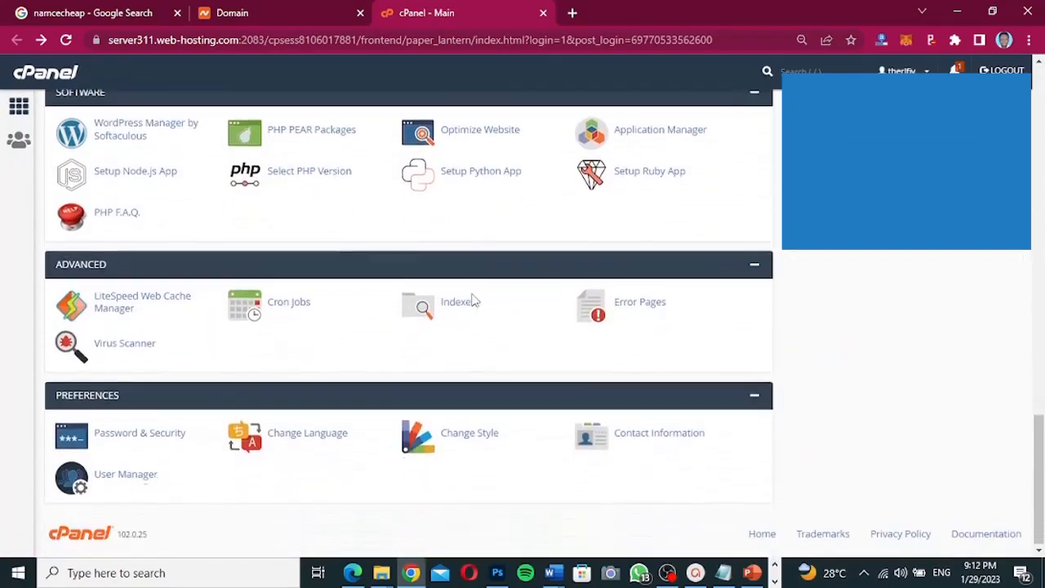
scroll(474, 302, "up", 1)
scroll(474, 302, "up", 10)
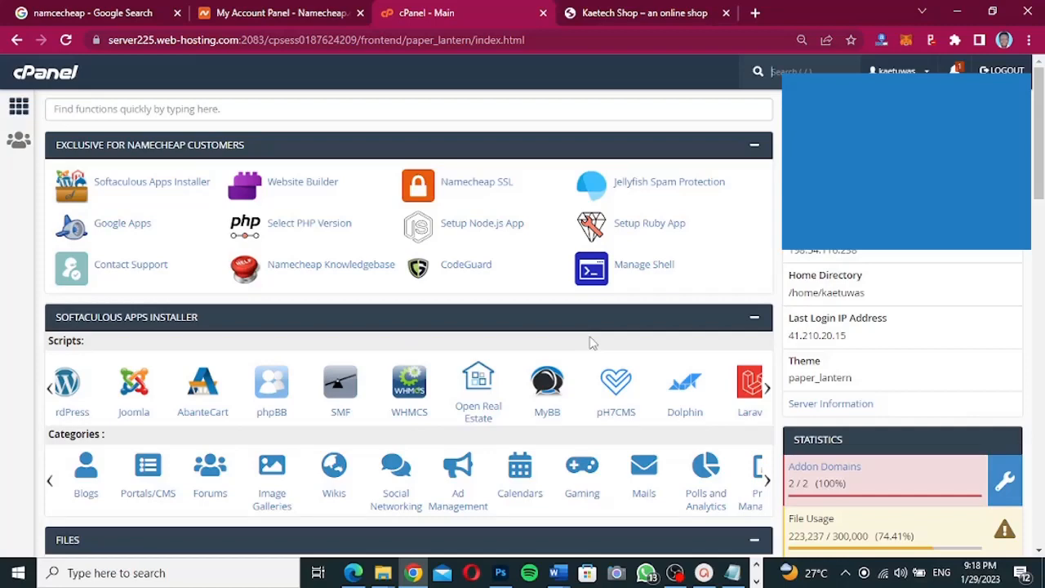
- Scroll down to the Domains tools on cPanel home and open Subdomains
scroll(592, 343, "down", 3)
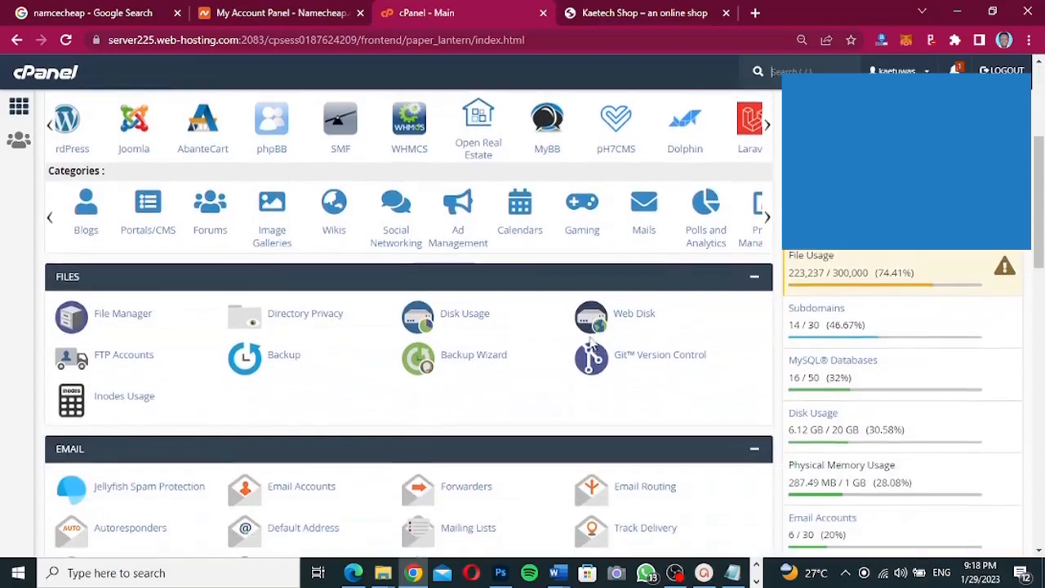
scroll(592, 343, "down", 5)
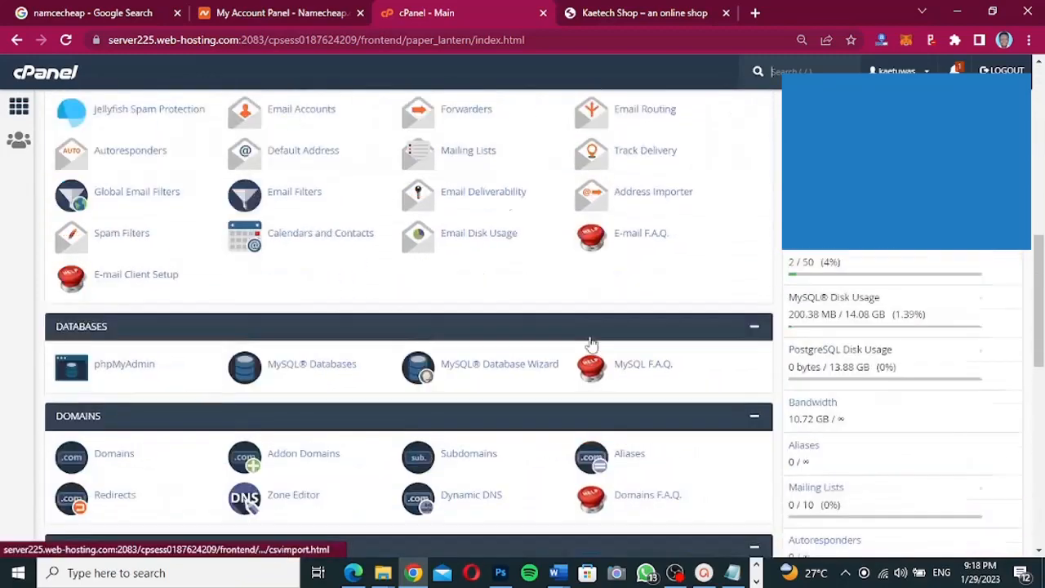
scroll(592, 343, "down", 3)
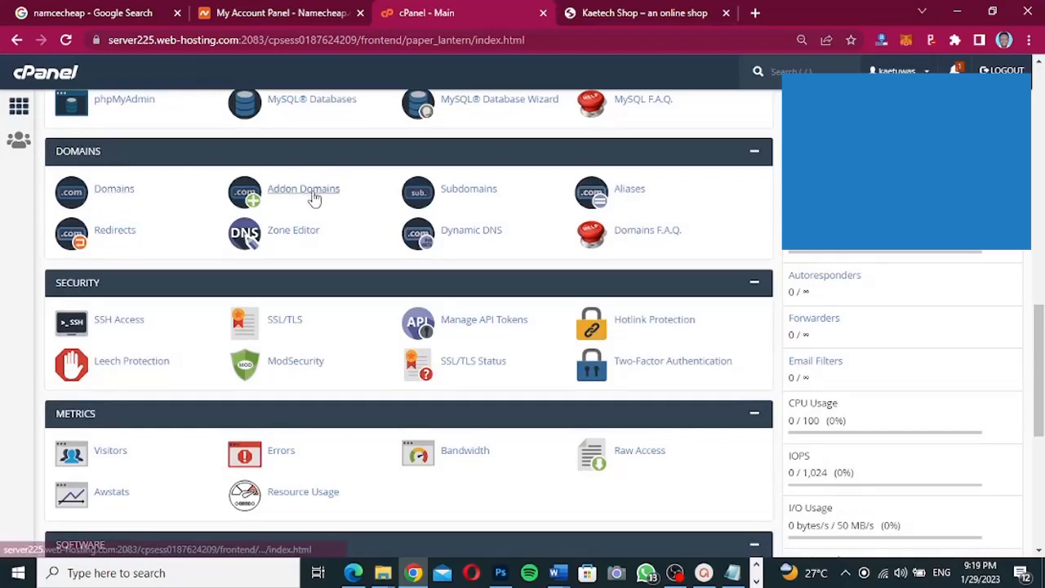
left_click(475, 197)
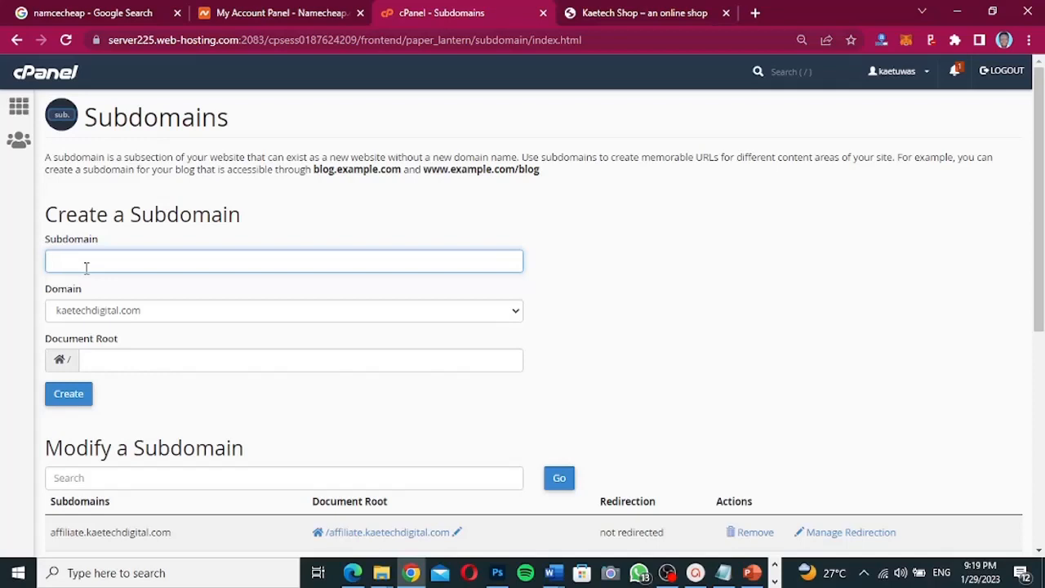
- Create the subdomain 'shops' with the auto-filled document root shops.kaetechdigital.com
type("shops")
left_click(251, 394)
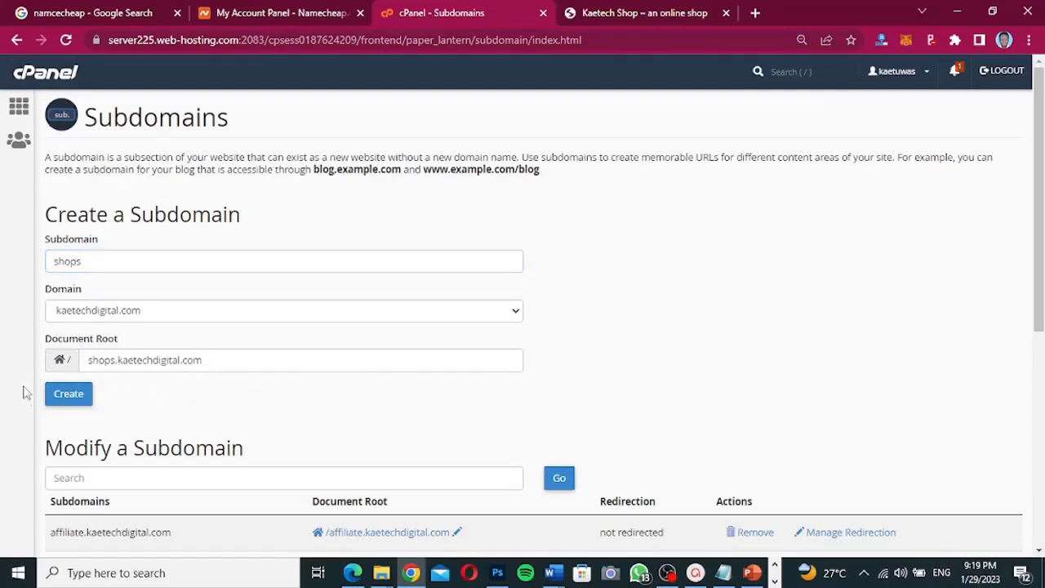
left_click(72, 397)
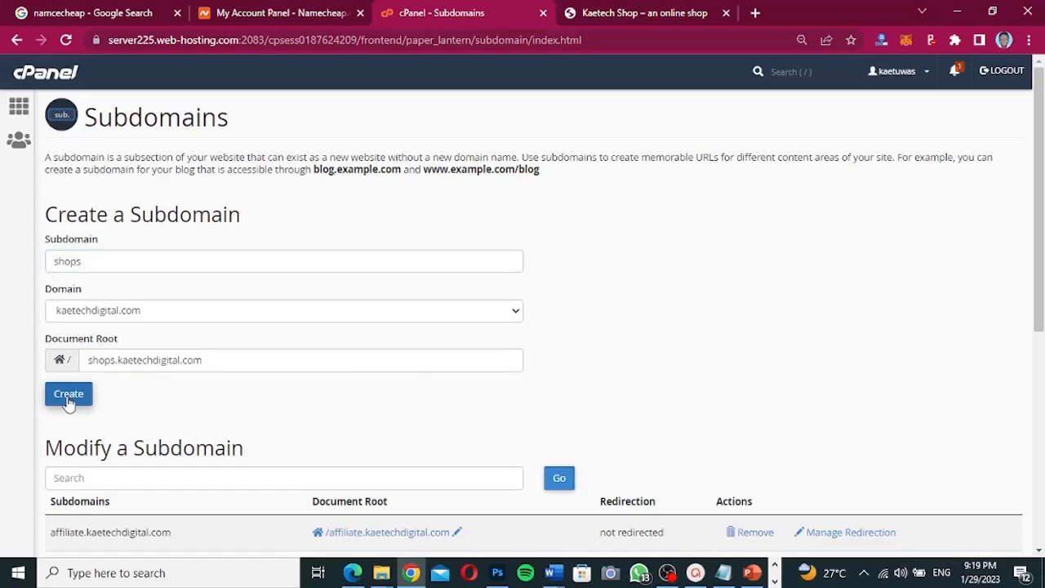
left_click(69, 399)
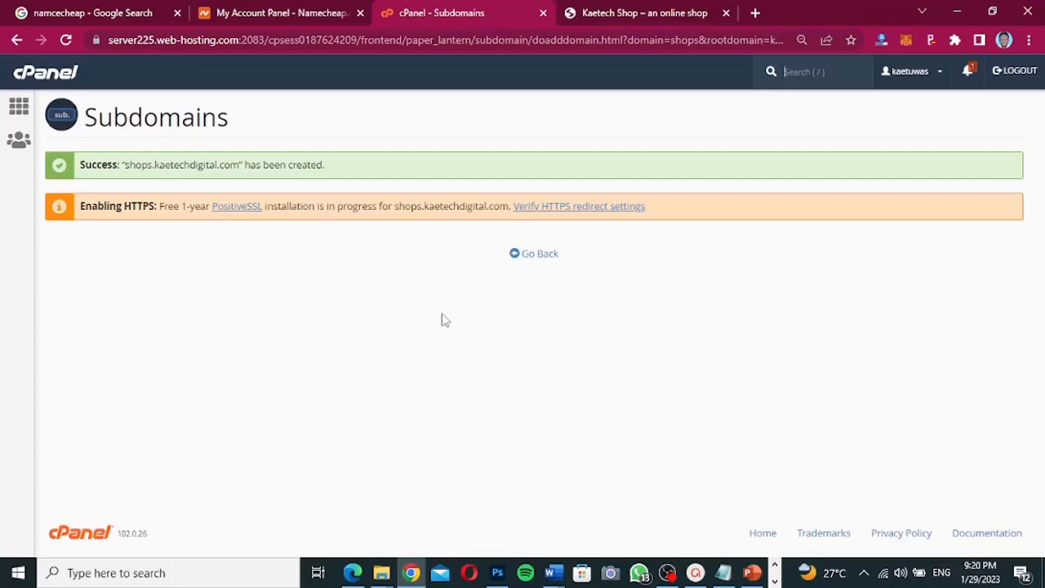
- Back in the Subdomains list, show 50 per page and locate the shops.kaetechdigital.com entry
left_click(540, 255)
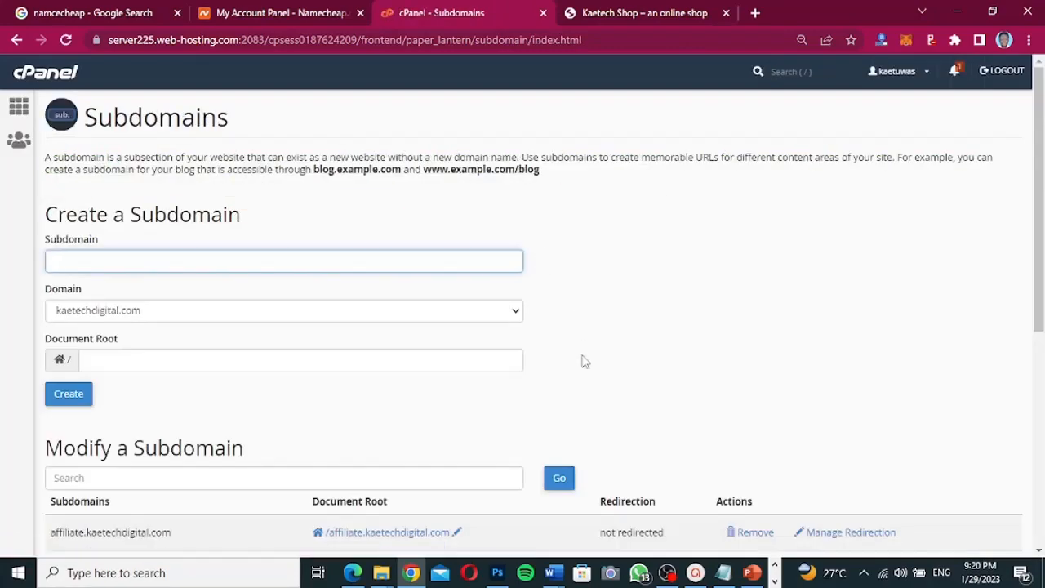
scroll(583, 362, "down", 5)
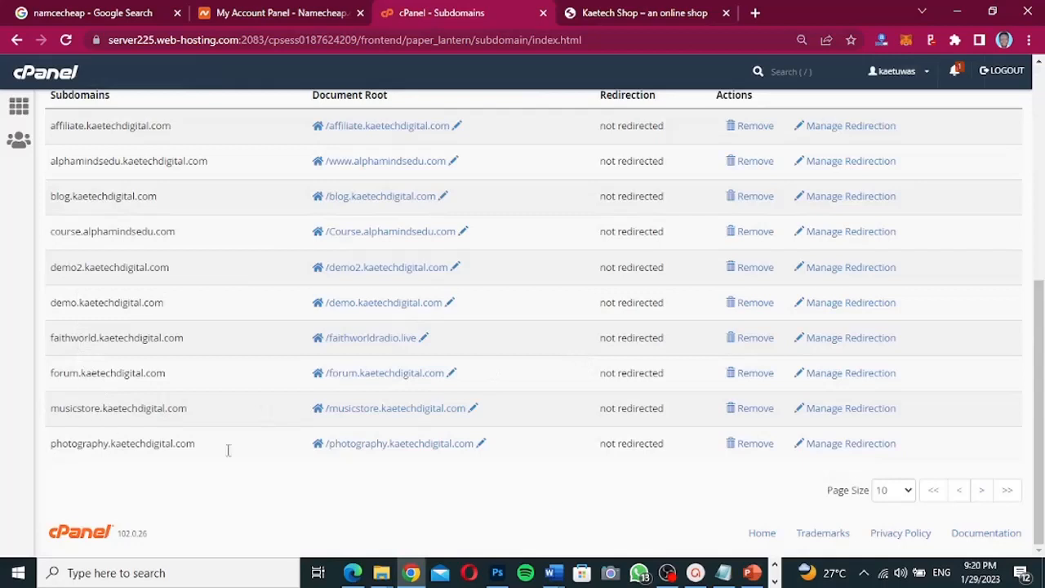
left_click(898, 494)
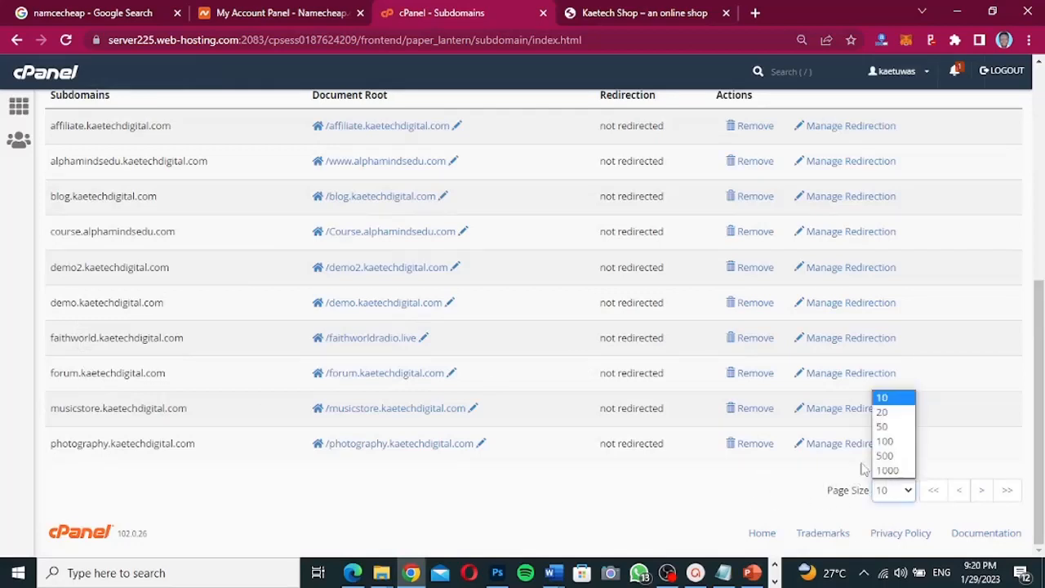
left_click(889, 426)
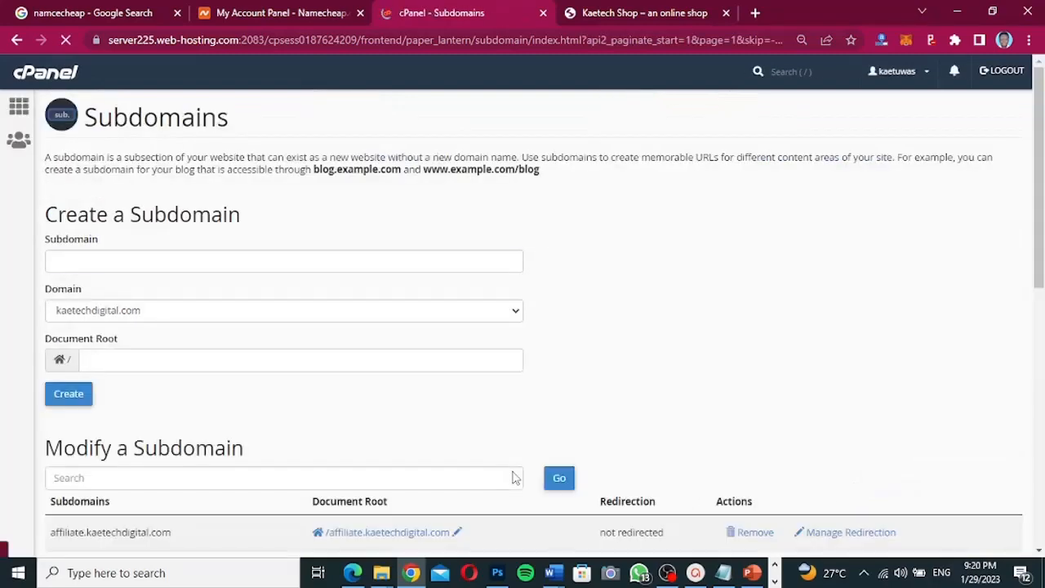
scroll(514, 474, "down", 10)
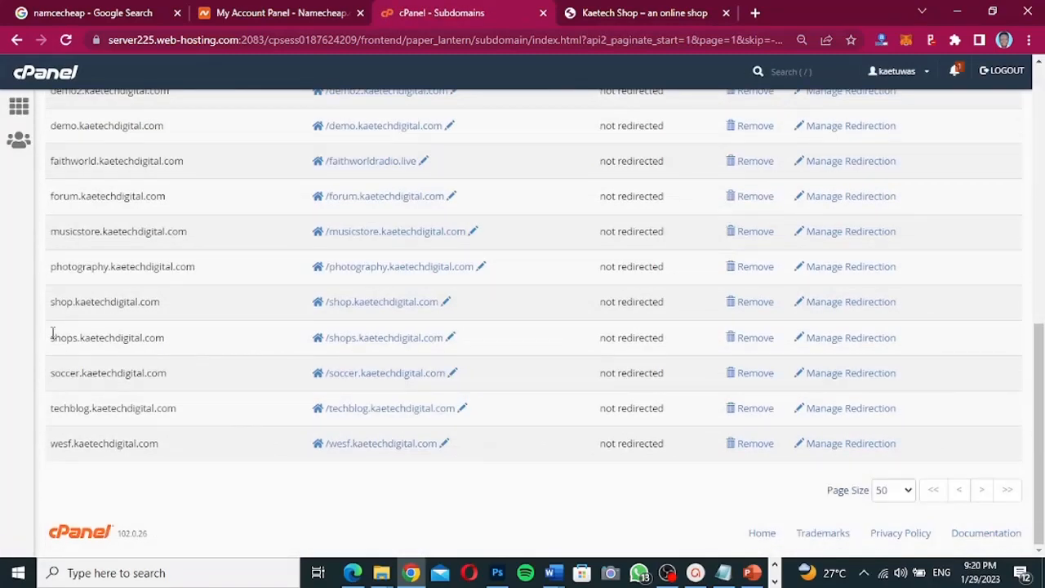
left_click_drag(52, 334, 24, 344)
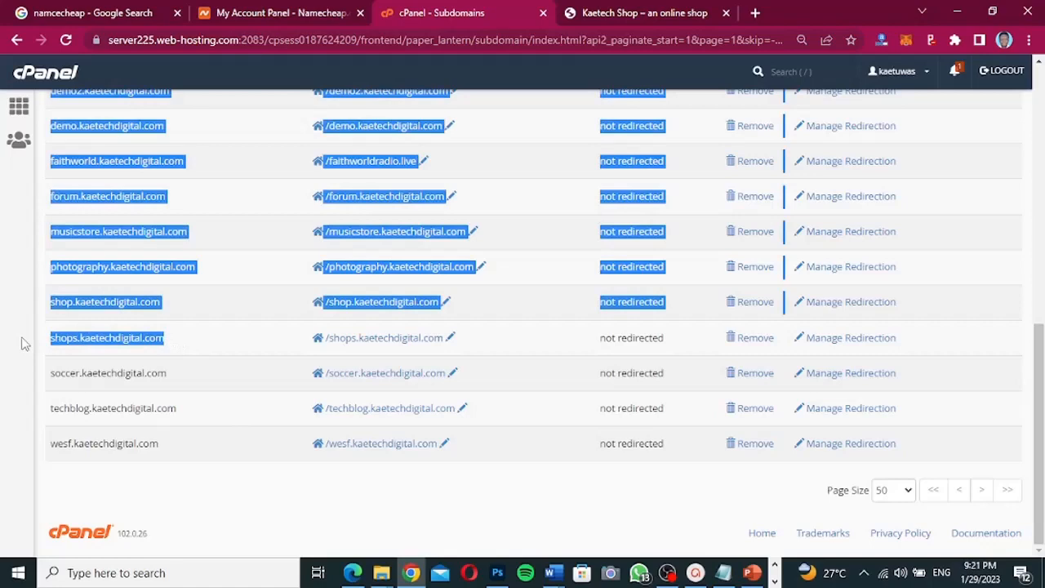
left_click(67, 343)
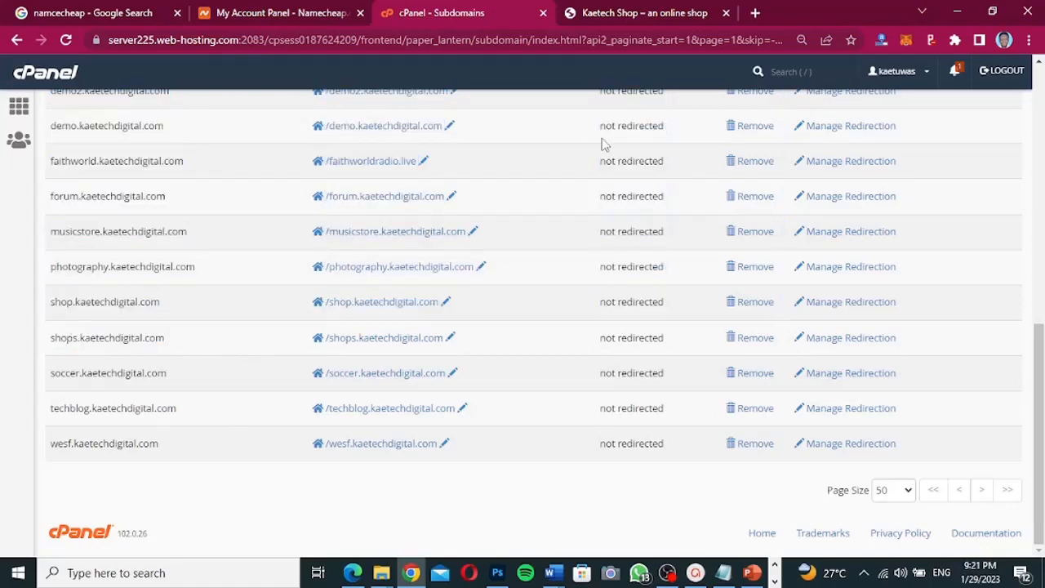
scroll(490, 227, "up", 5)
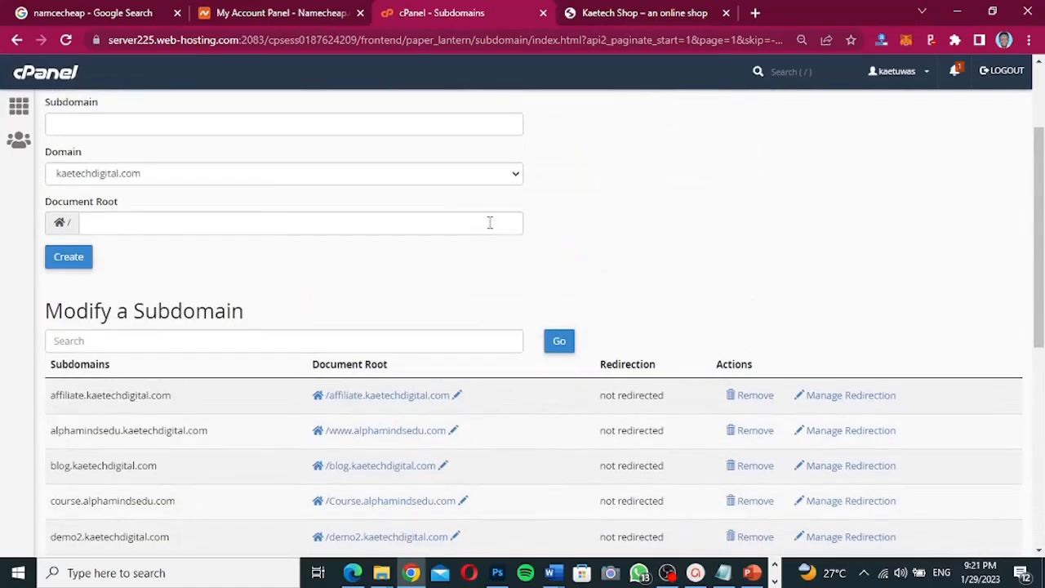
scroll(647, 223, "up", 2)
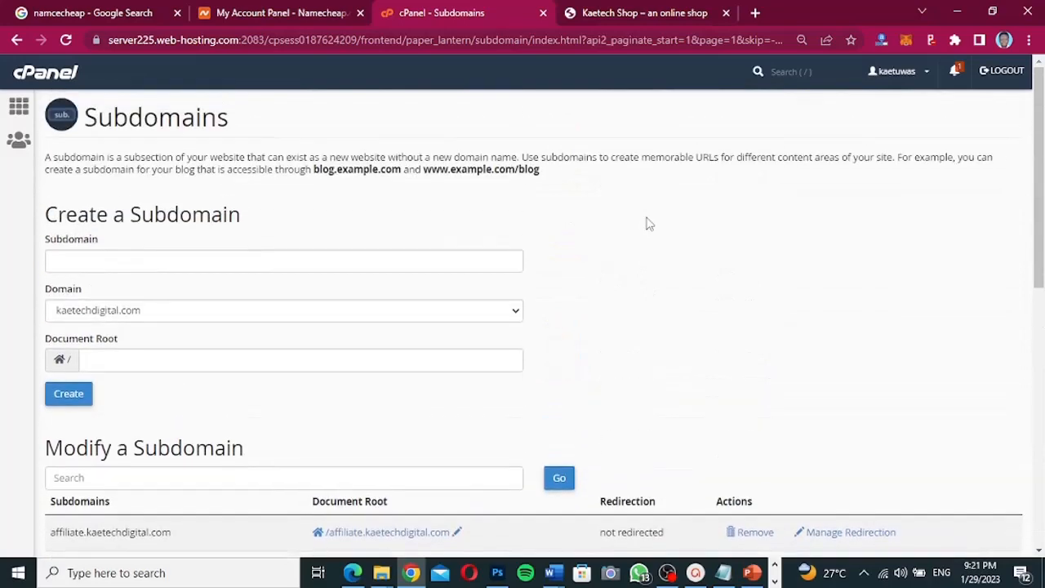
- Check the empty 'Index of /' page at shop.kaetechdigital.com, then return to the cPanel home page
left_click(19, 111)
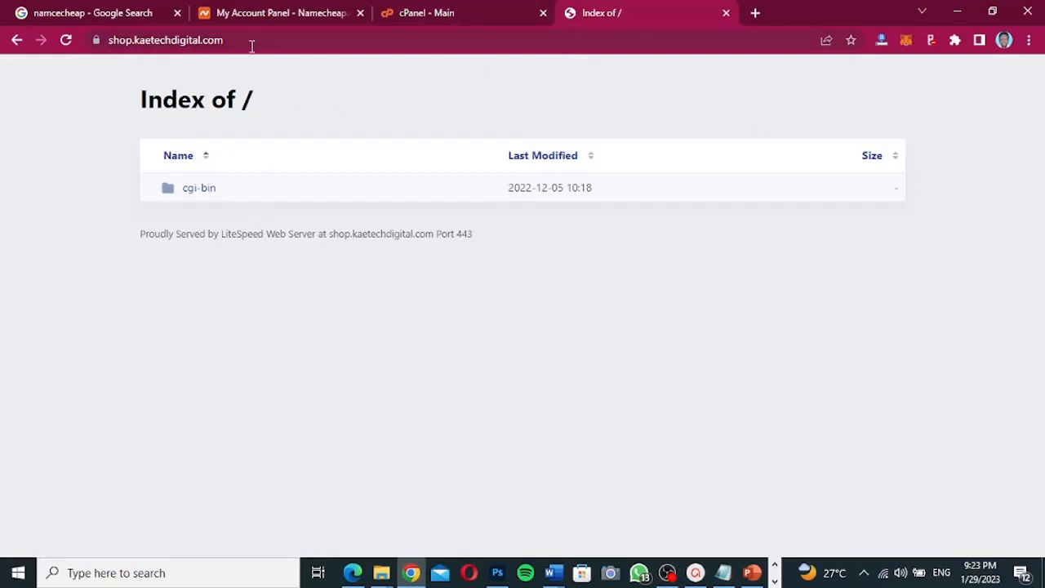
left_click(443, 15)
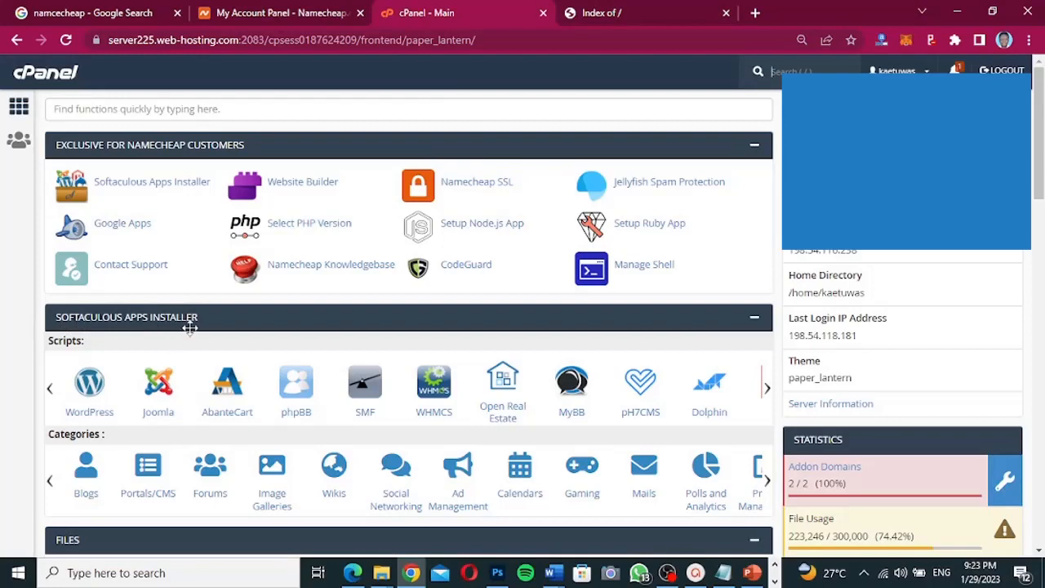
- Start a Softaculous WordPress install on shop.kaetechdigital.com, keeping version 6.1.1
left_click(90, 393)
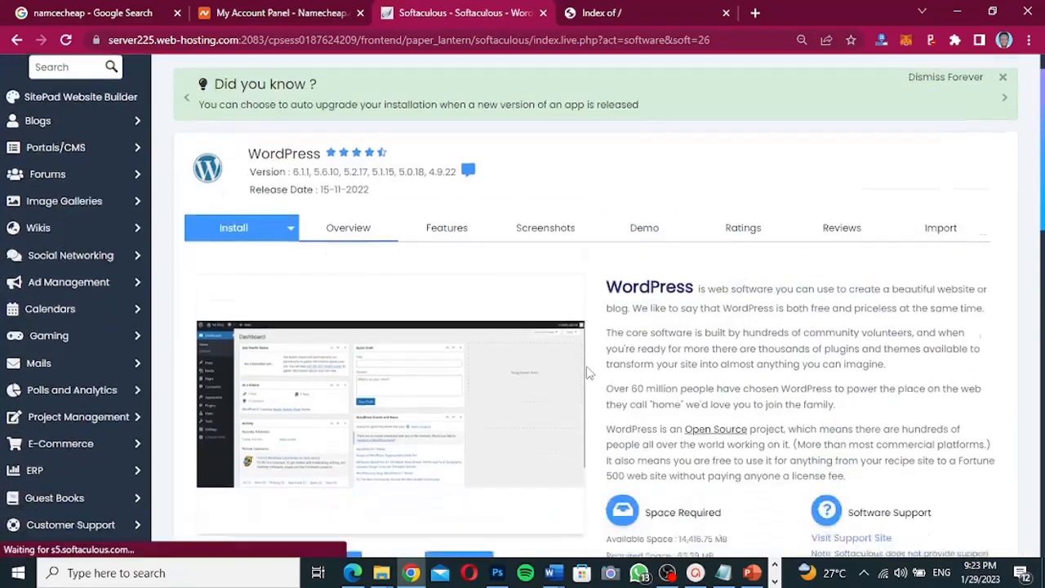
scroll(588, 373, "down", 3)
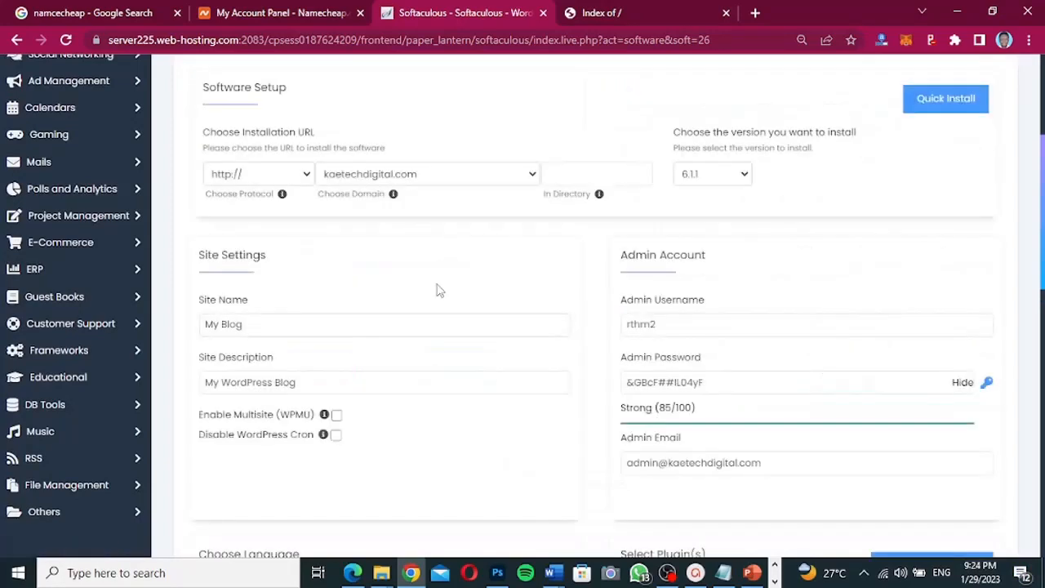
left_click(406, 176)
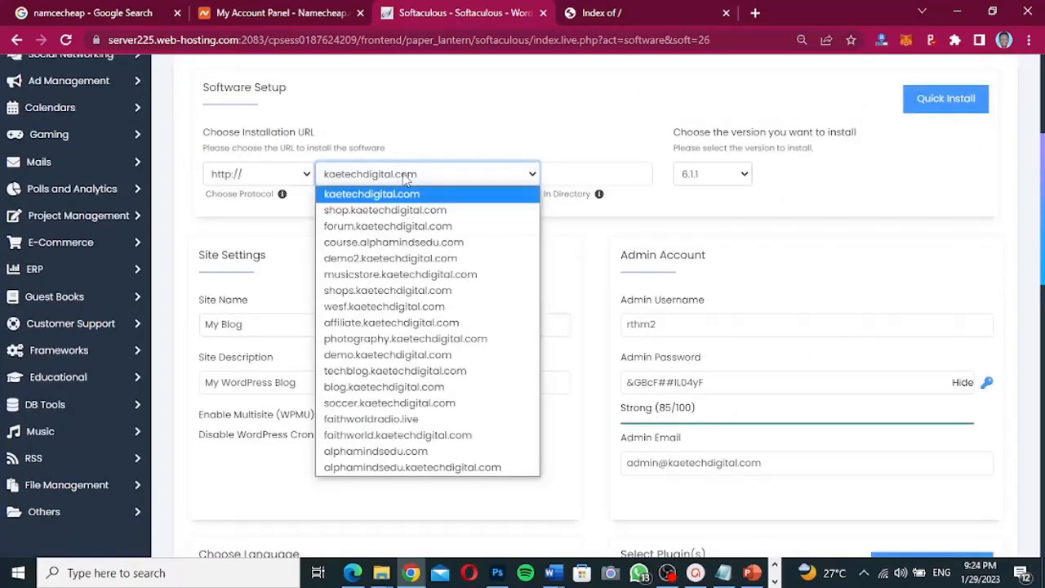
left_click(374, 214)
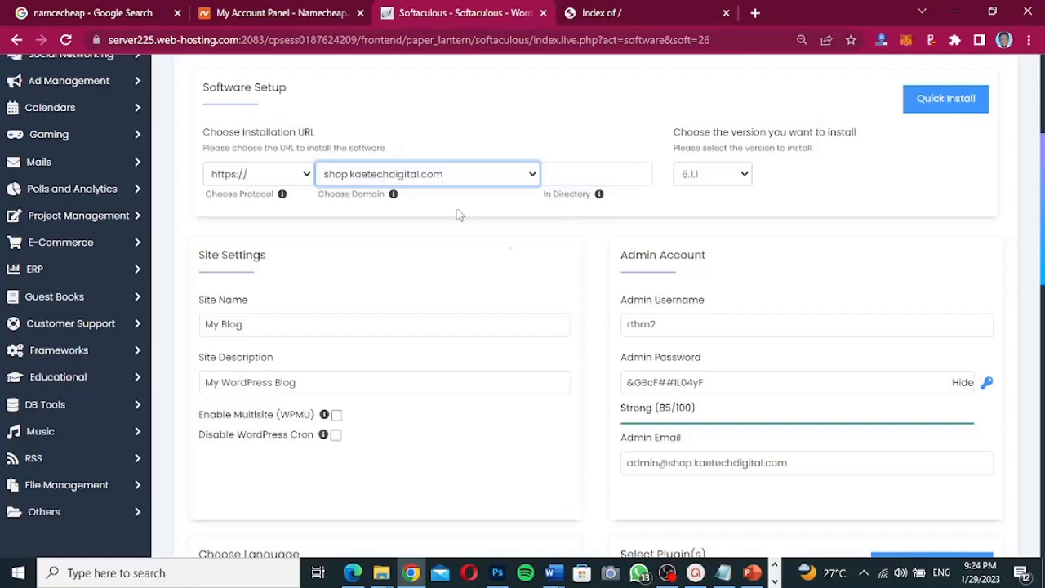
left_click(353, 212)
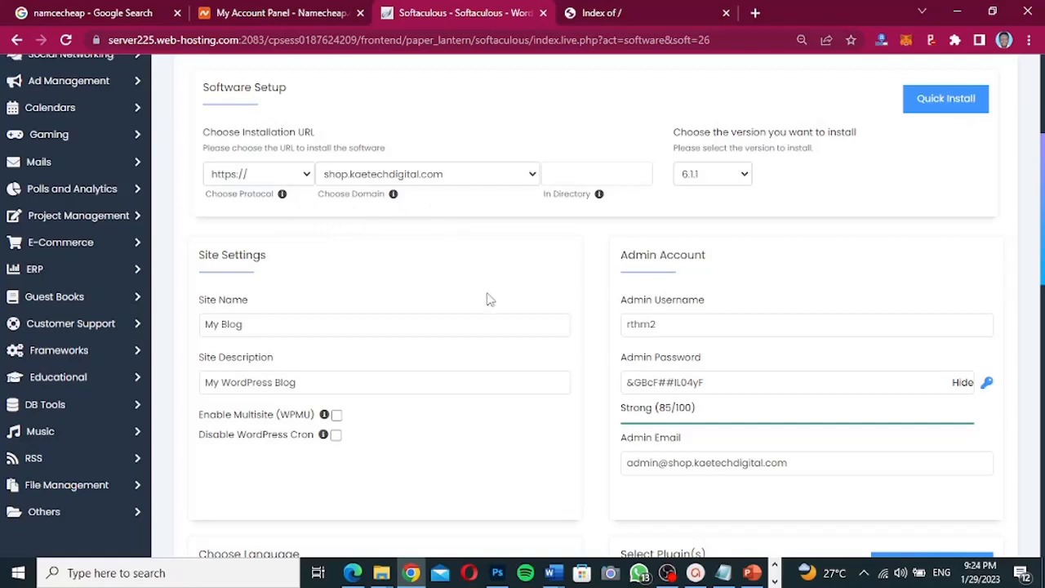
scroll(487, 296, "down", 1)
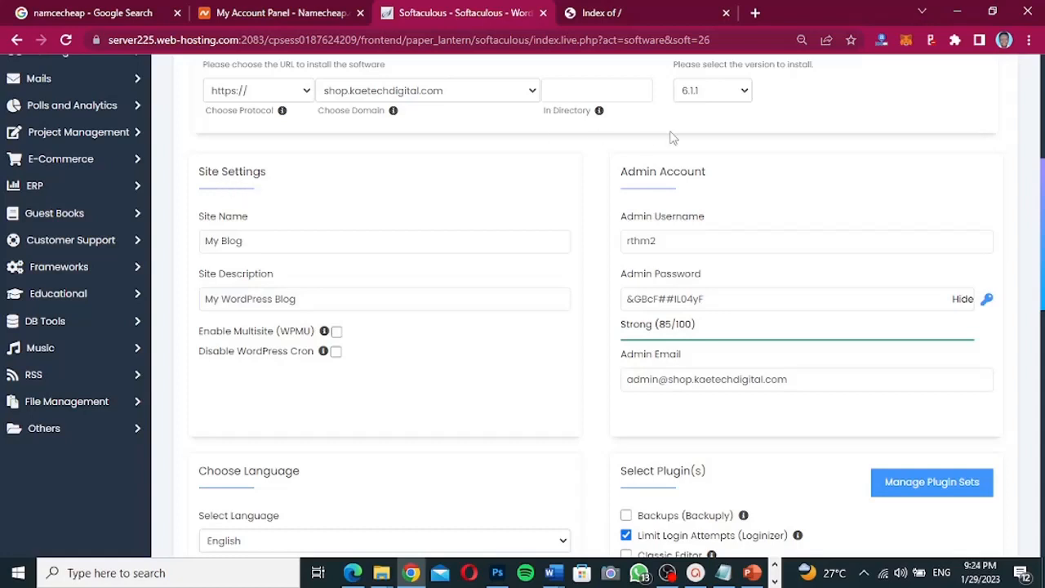
scroll(672, 138, "up", 1)
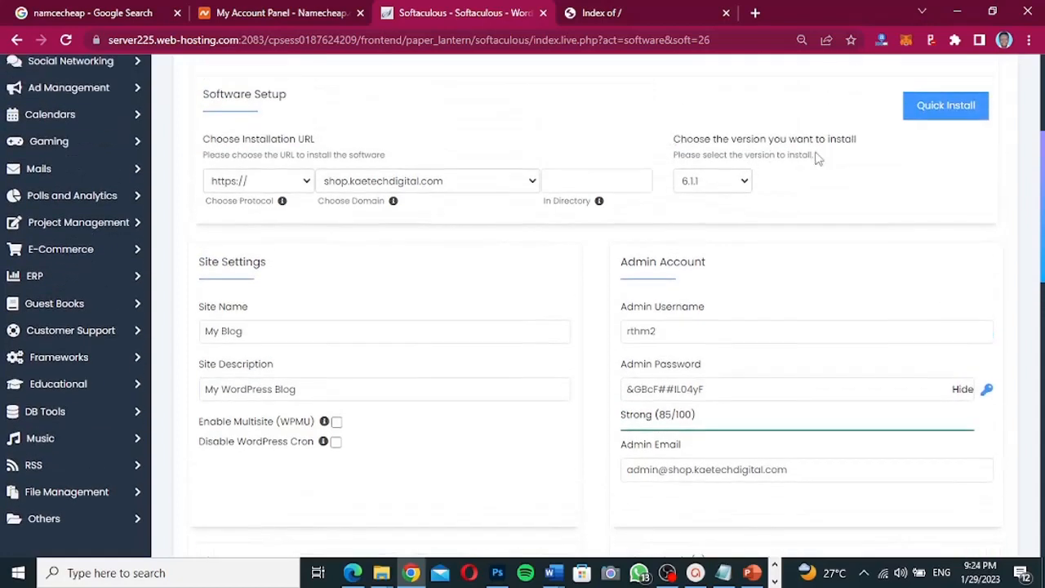
left_click(745, 182)
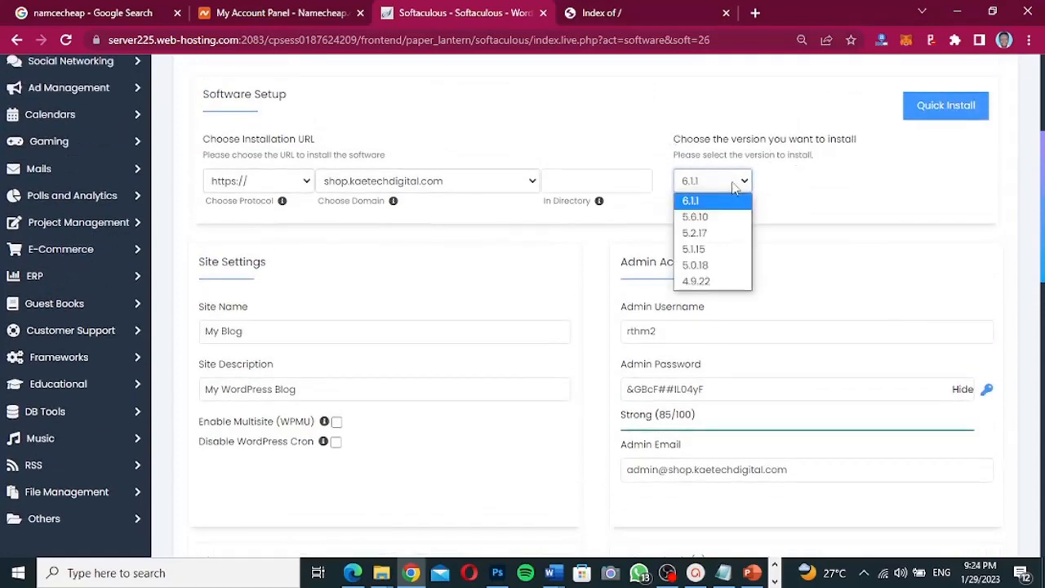
left_click(693, 203)
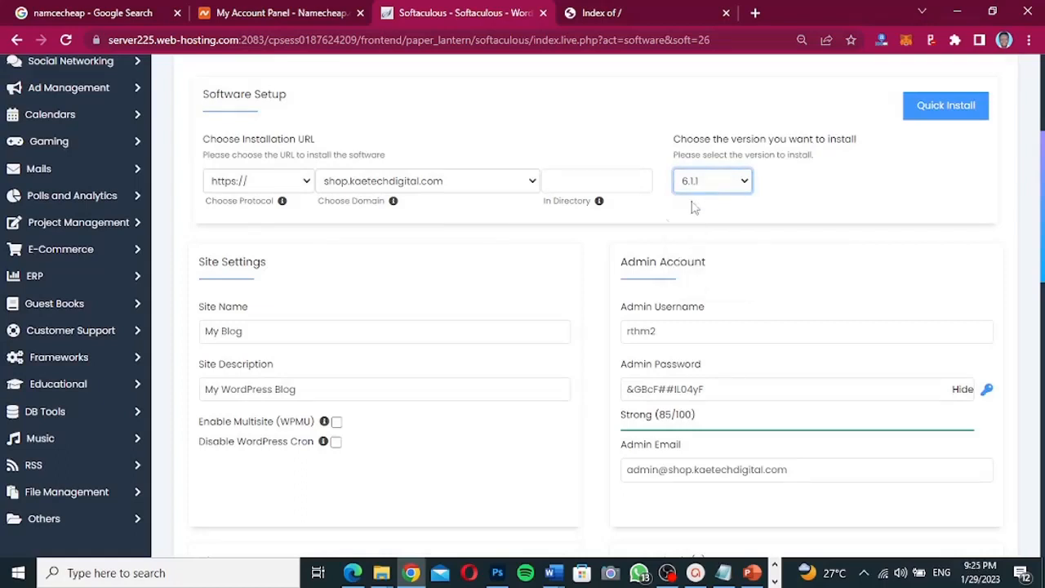
scroll(441, 282, "down", 2)
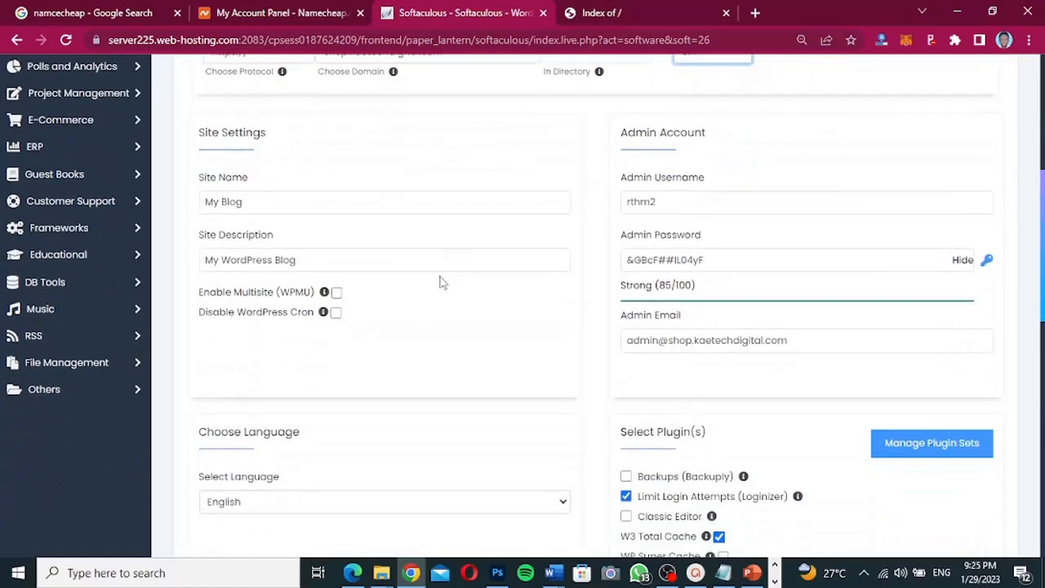
- Rename the site from 'My Blog' to 'Kaetech Shop' and enter a custom admin username
left_click(222, 202)
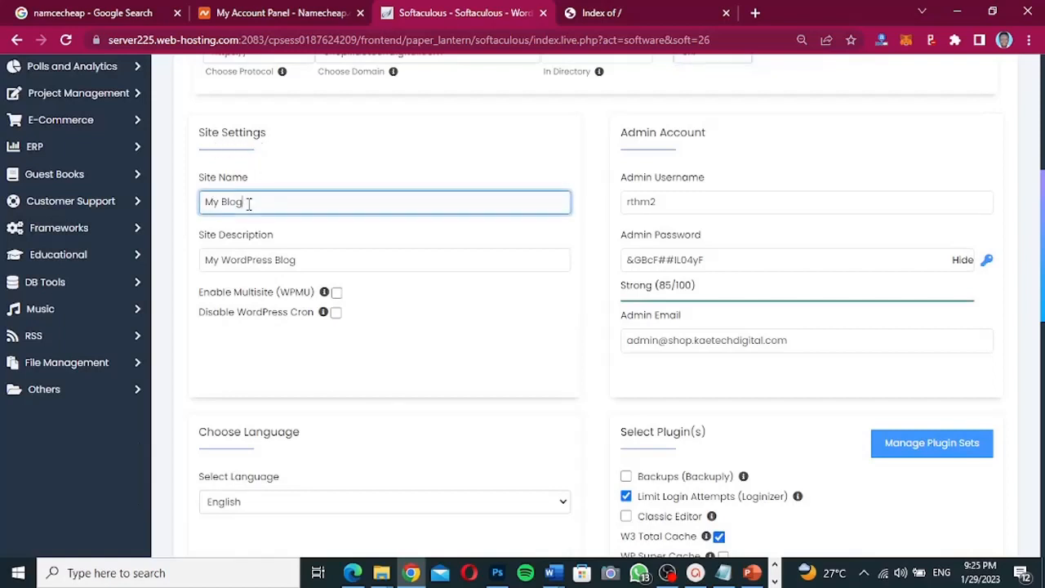
left_click_drag(250, 201, 162, 205)
type("Kaetech ")
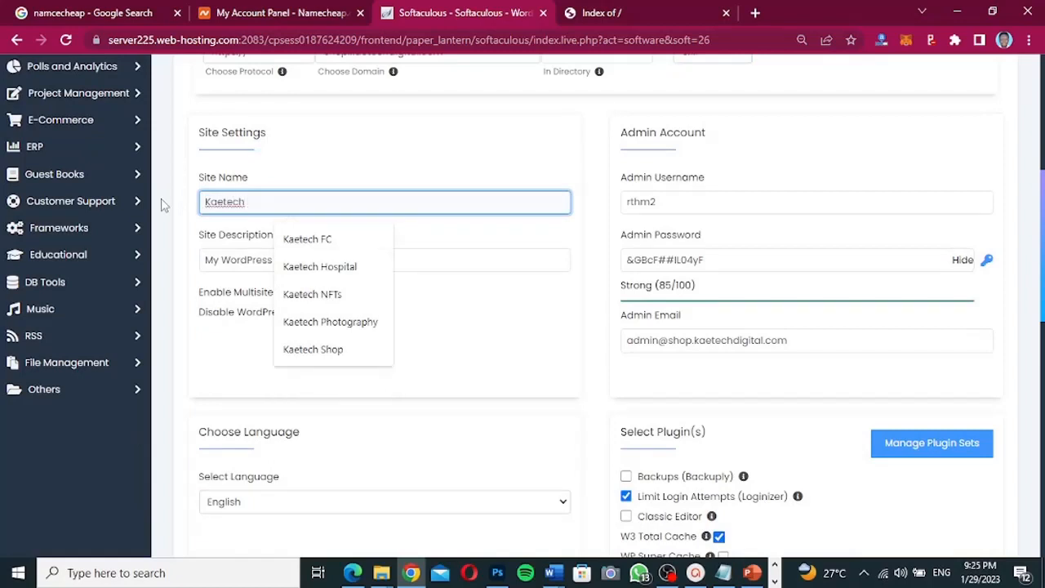
type("Sh")
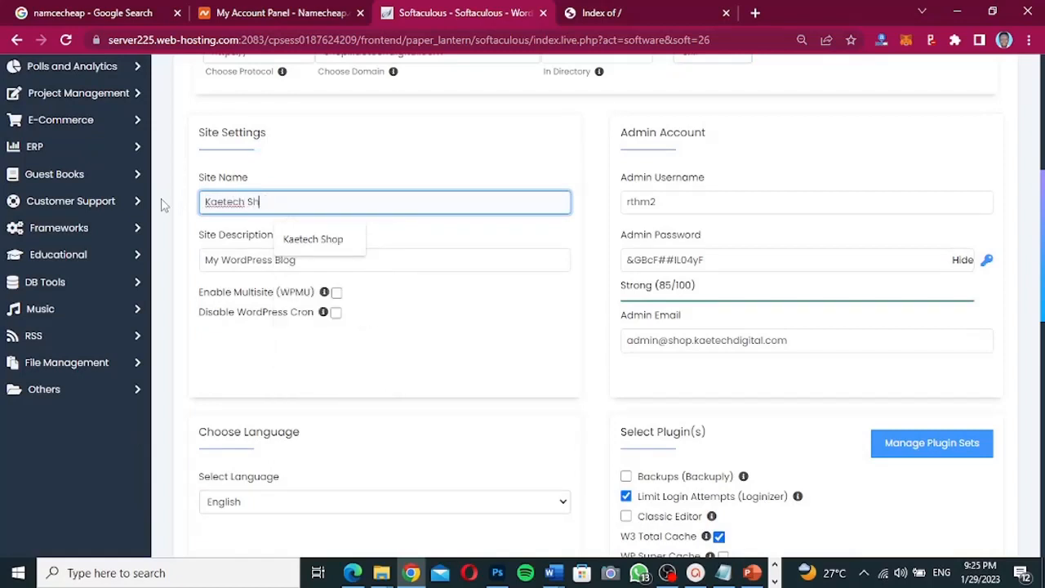
type("op")
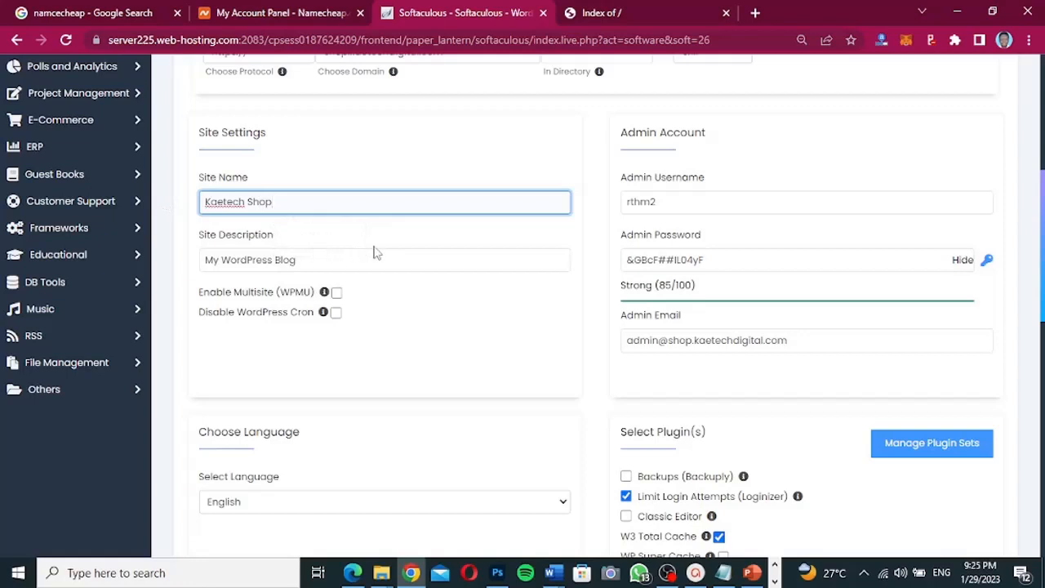
double_click(675, 200)
type("K")
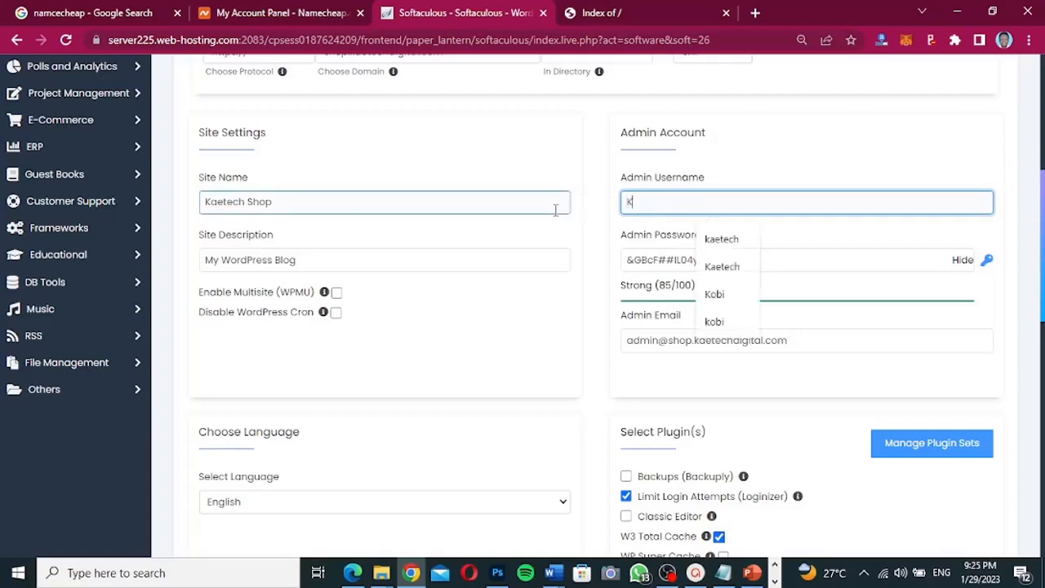
type("aetech")
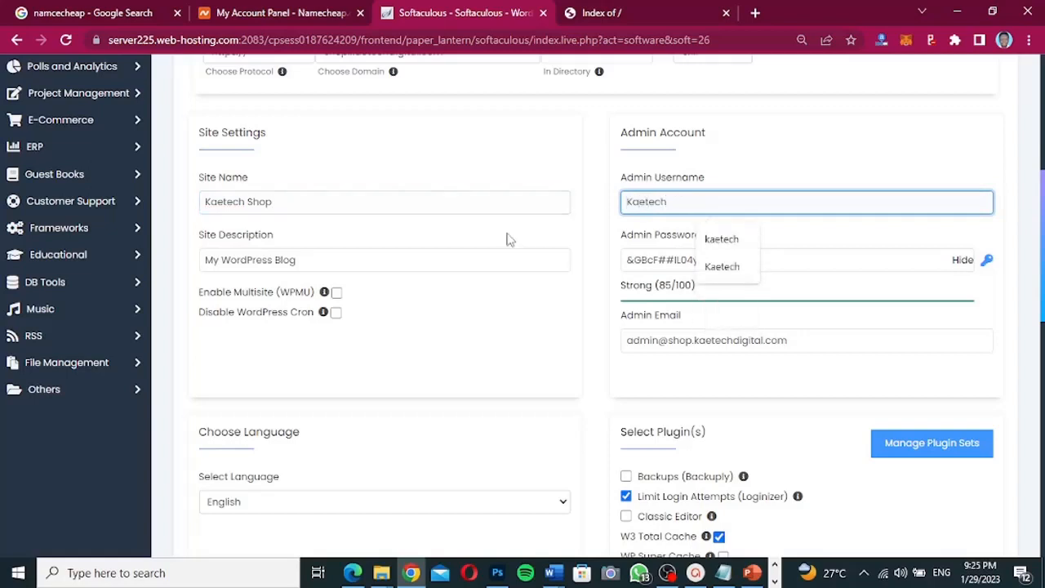
left_click(571, 231)
- Set the site description to 'Get Everything thing' and enter a custom admin password
left_click(251, 254)
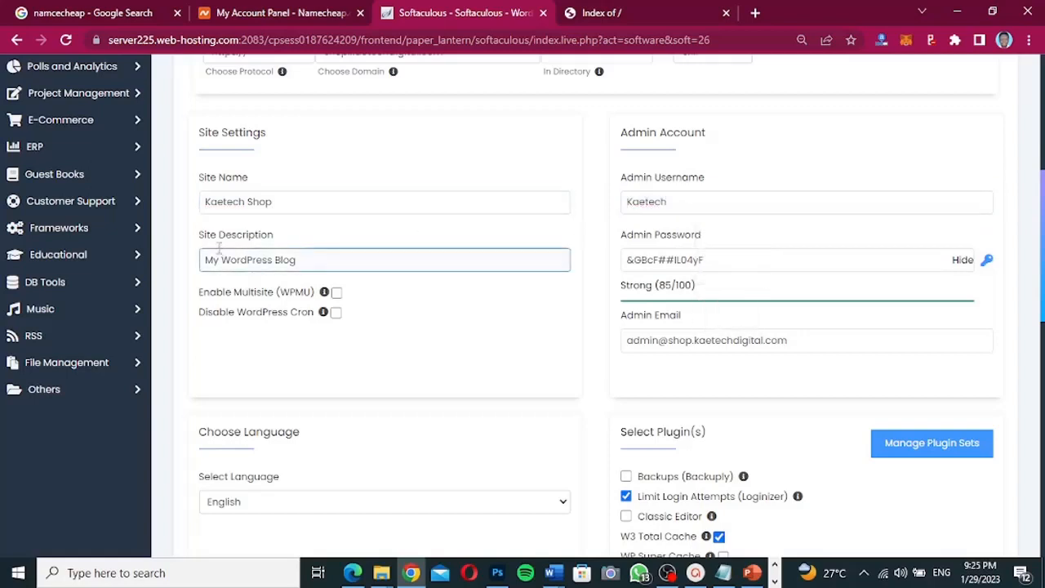
left_click_drag(329, 263, 140, 241)
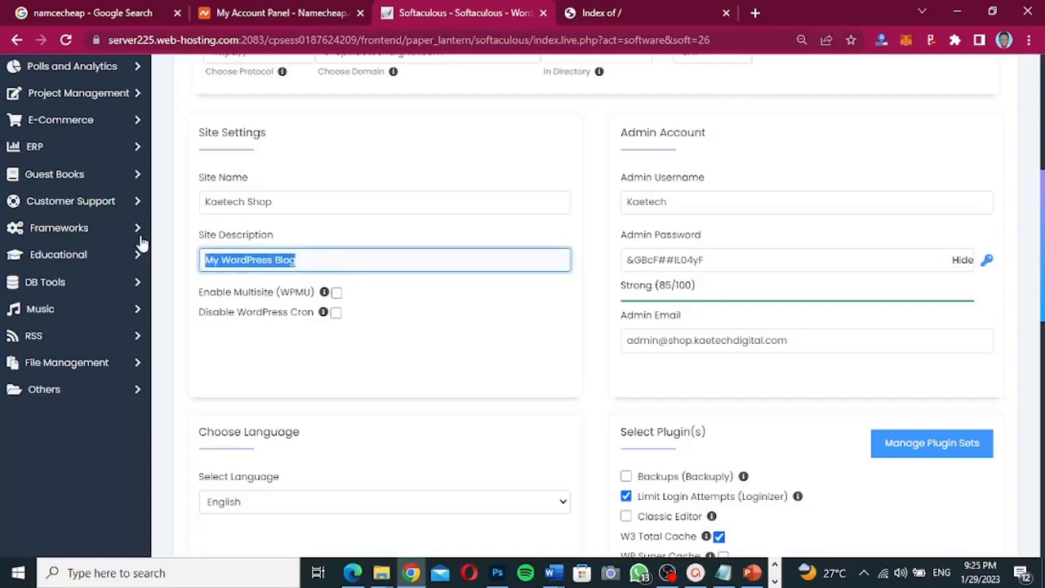
type("Get E")
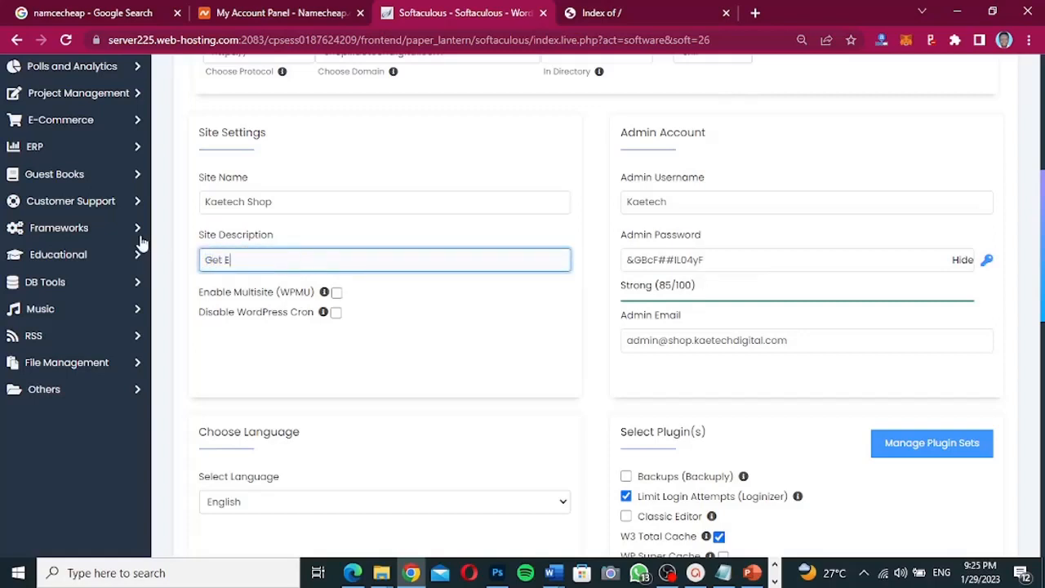
type("verything thing")
triple_click(717, 261)
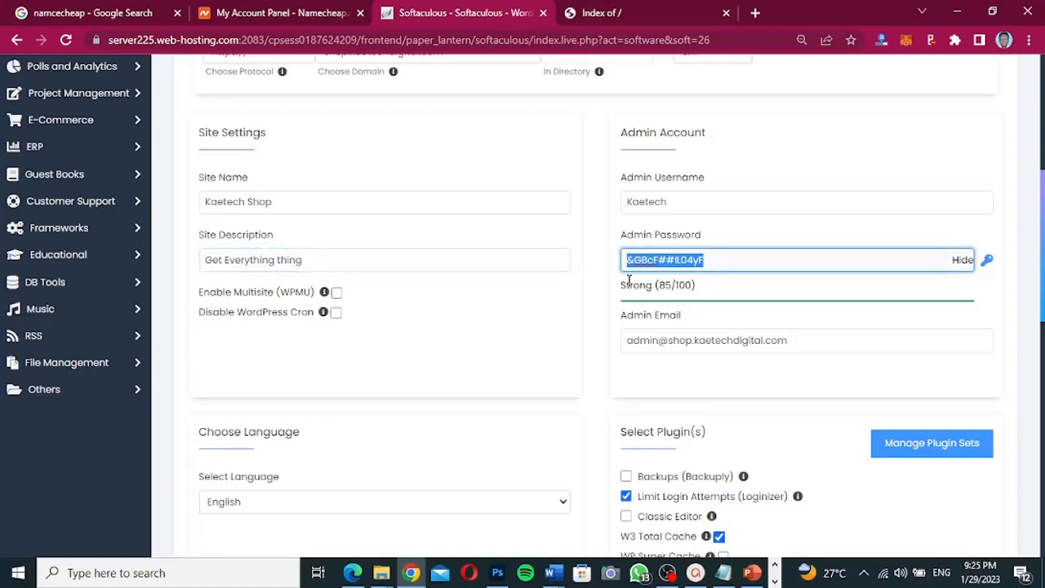
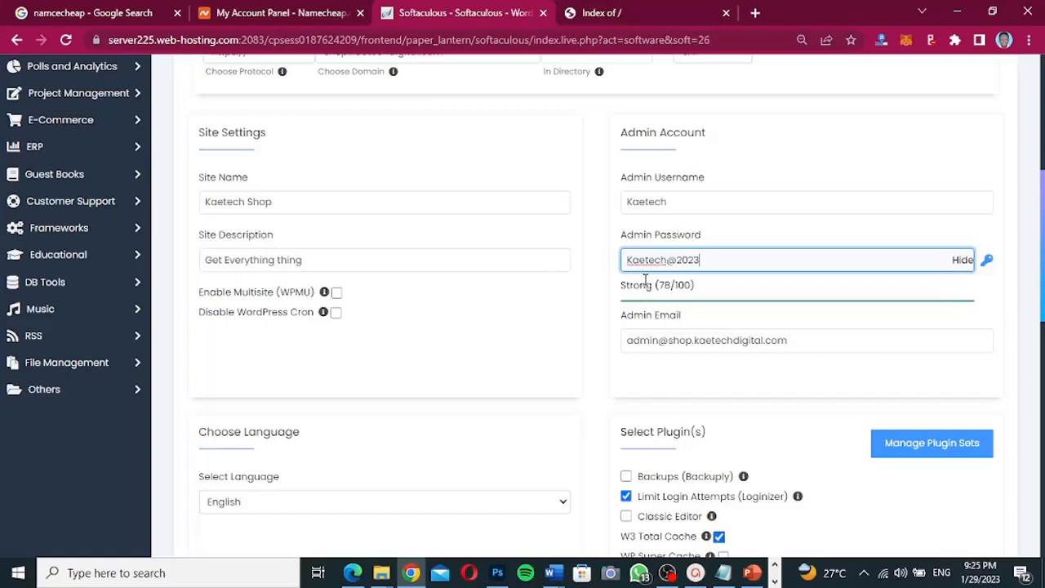
left_click(601, 276)
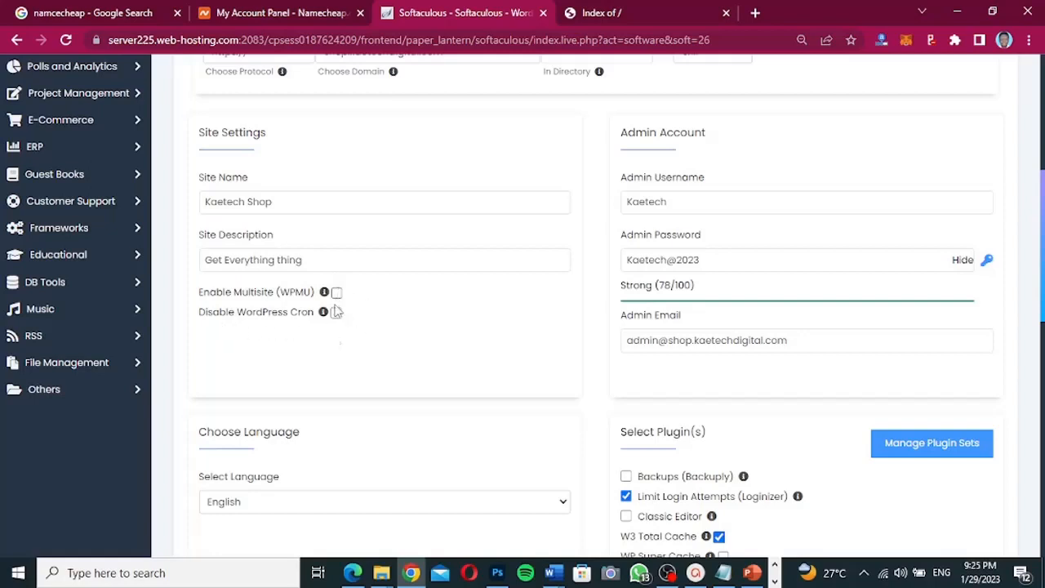
left_click(755, 343)
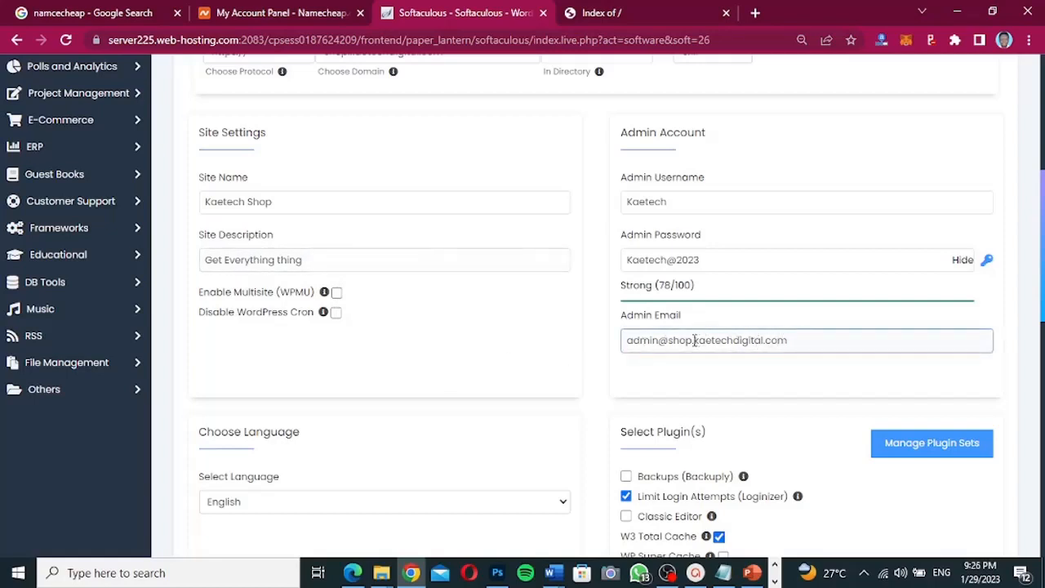
- Change the admin e-mail to a 'service' mailbox on the main domain instead of the shop subdomain
left_click_drag(694, 340, 621, 345)
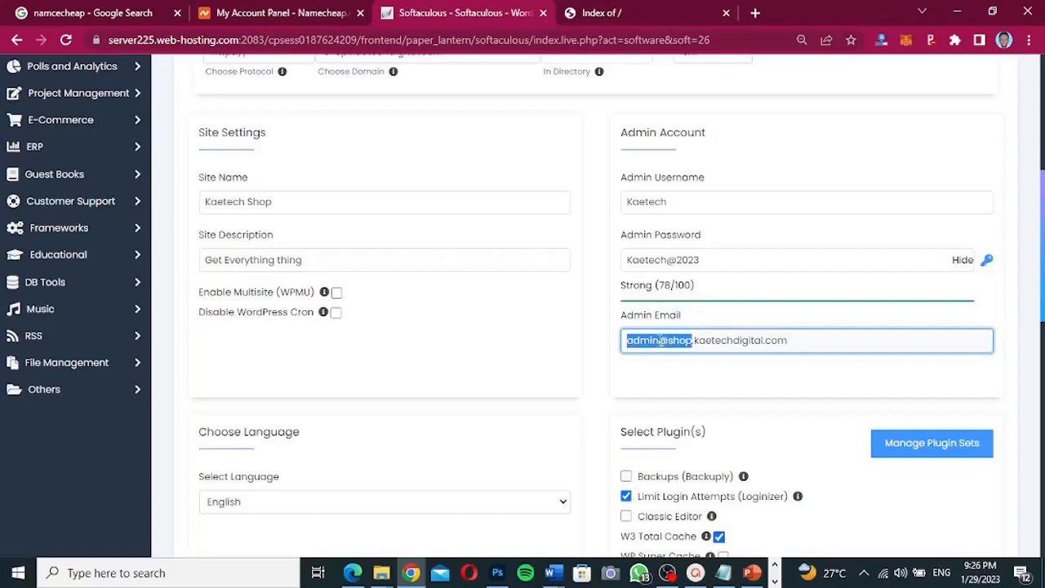
left_click(659, 341)
left_click_drag(659, 341, 576, 347)
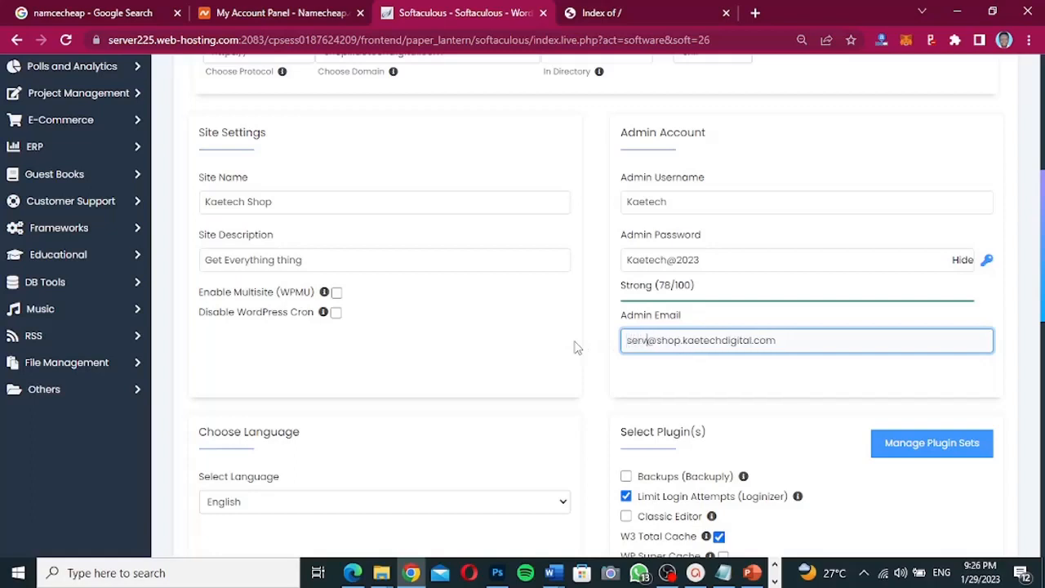
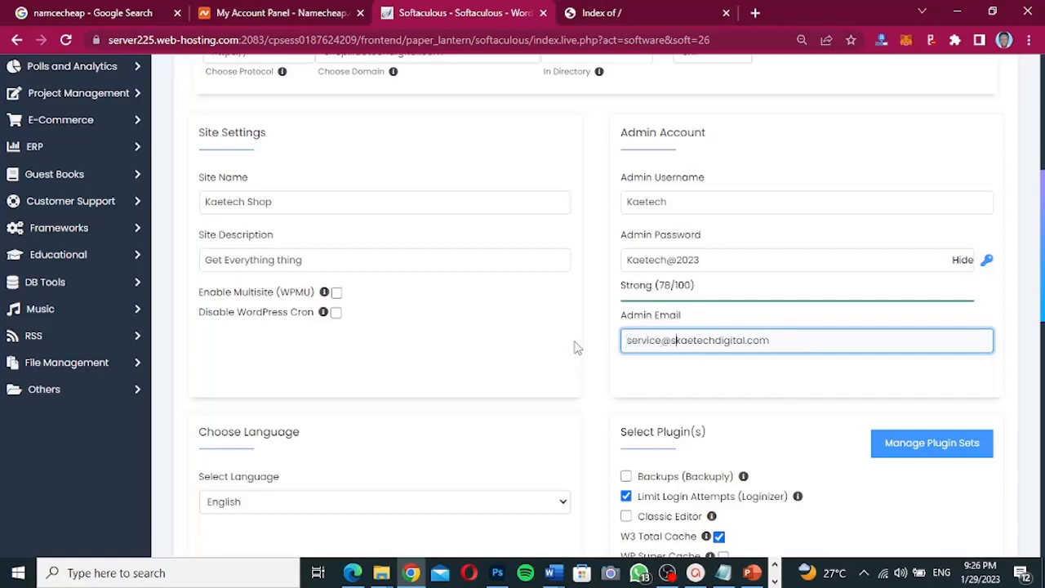
triple_click(745, 346)
key("ctrl+c")
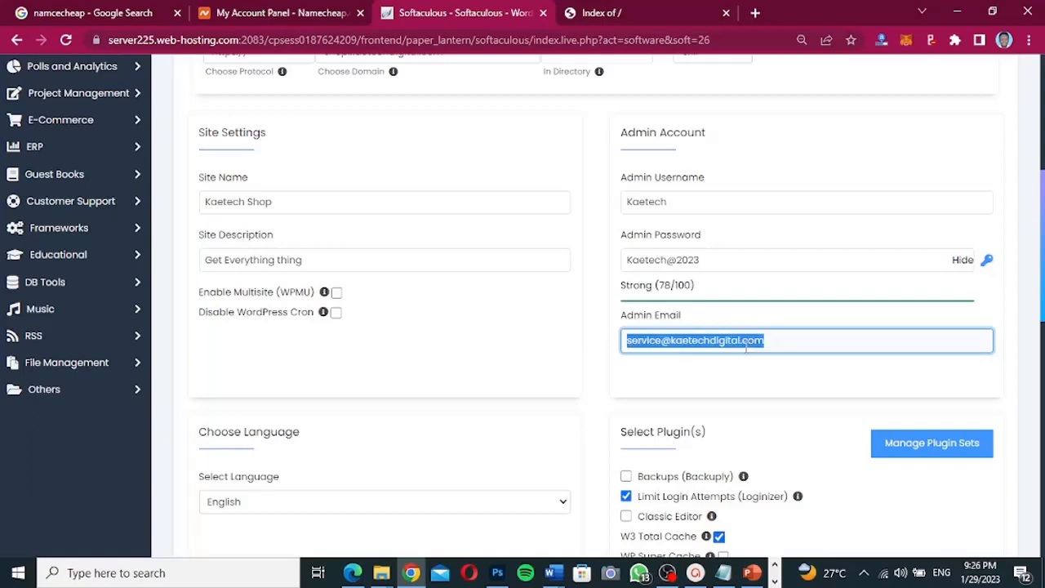
left_click(844, 401)
- Keep English as the install language and untick the Limit Login Attempts plugin
scroll(845, 405, "down", 2)
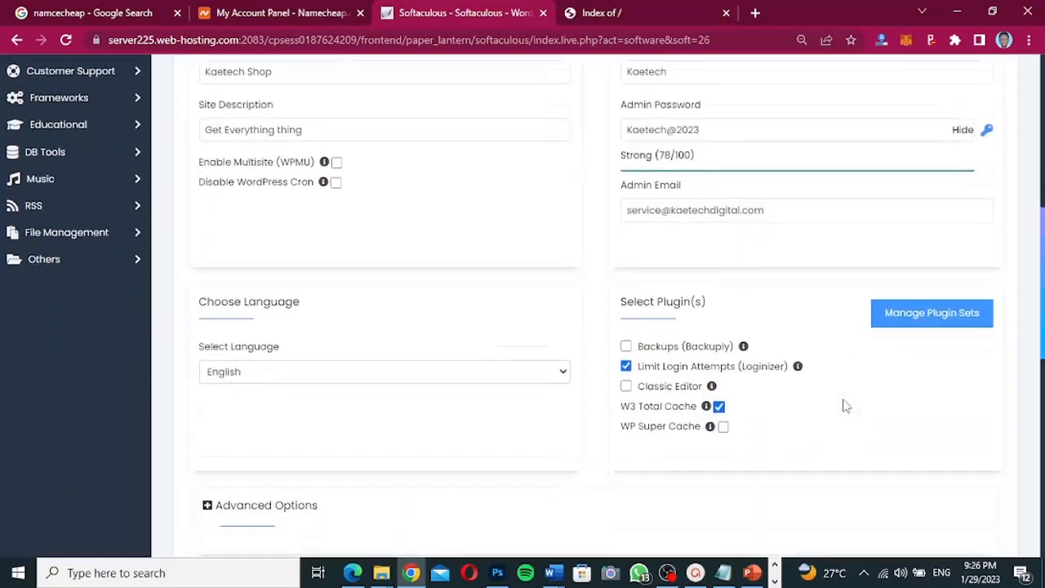
scroll(844, 406, "down", 2)
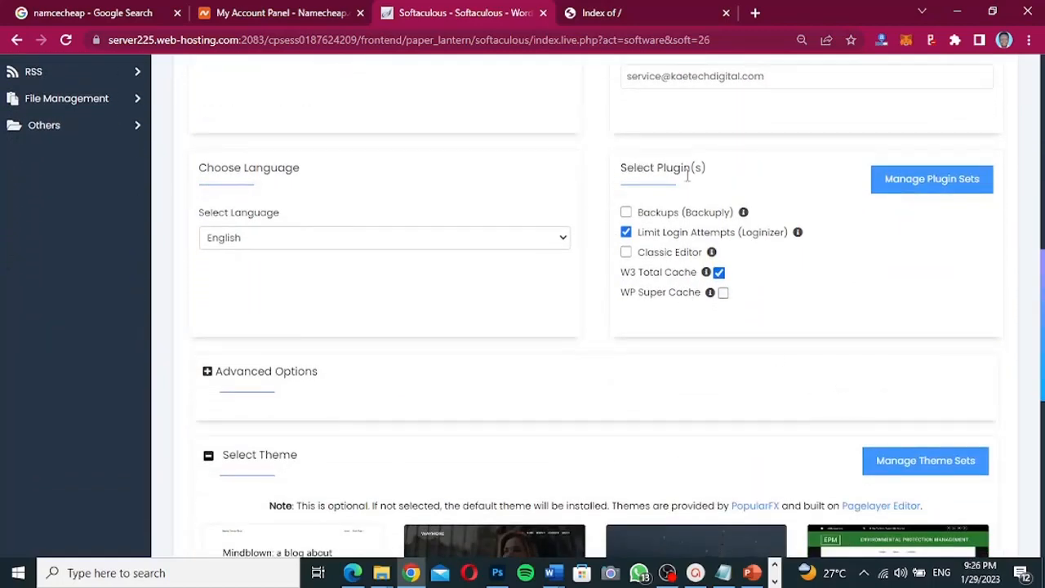
left_click(483, 241)
left_click(482, 242)
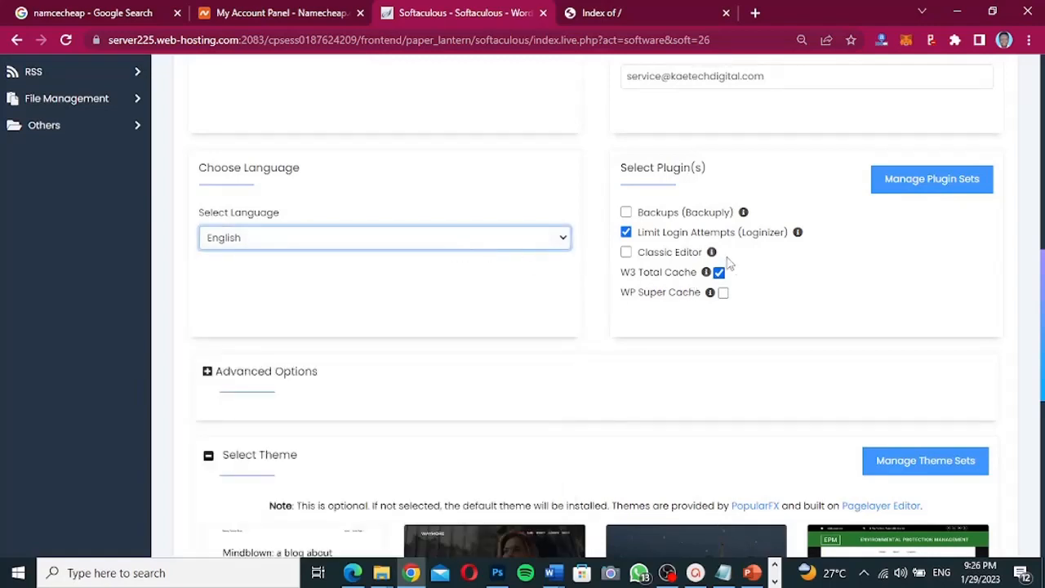
left_click(626, 232)
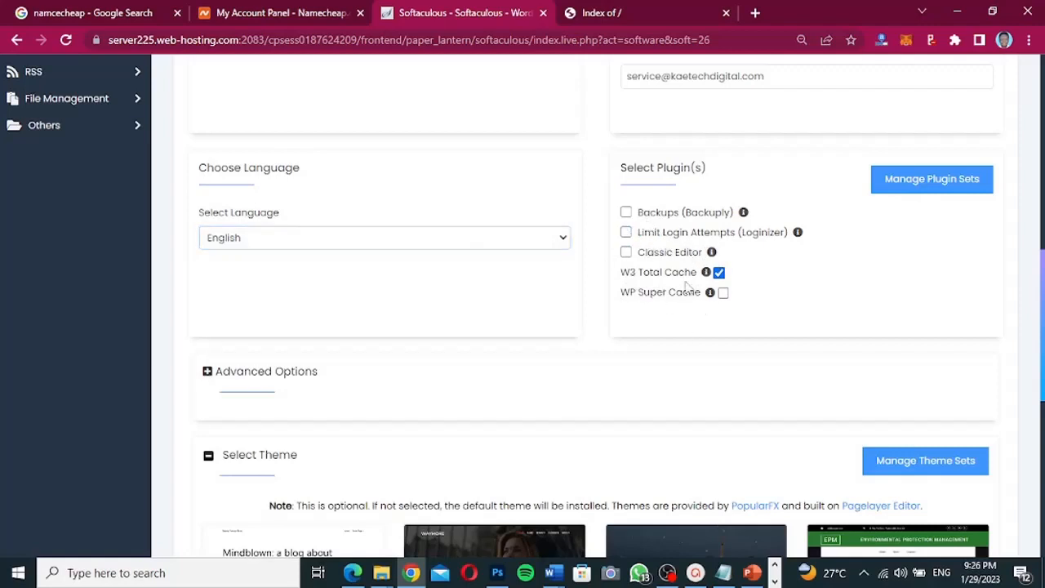
- Enter the service e-mail address as the recipient of the installation details
scroll(774, 324, "down", 1)
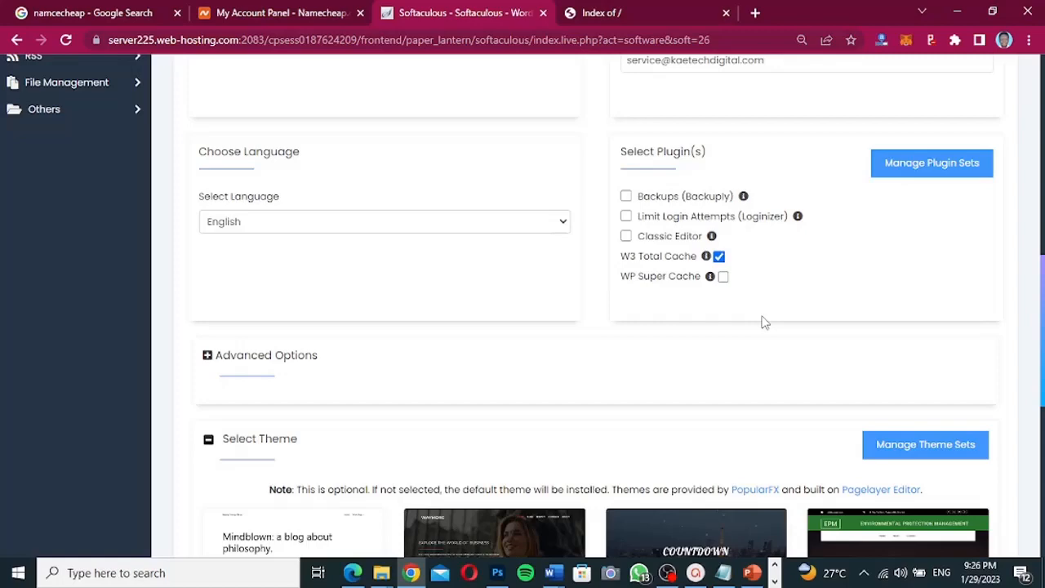
scroll(764, 323, "down", 3)
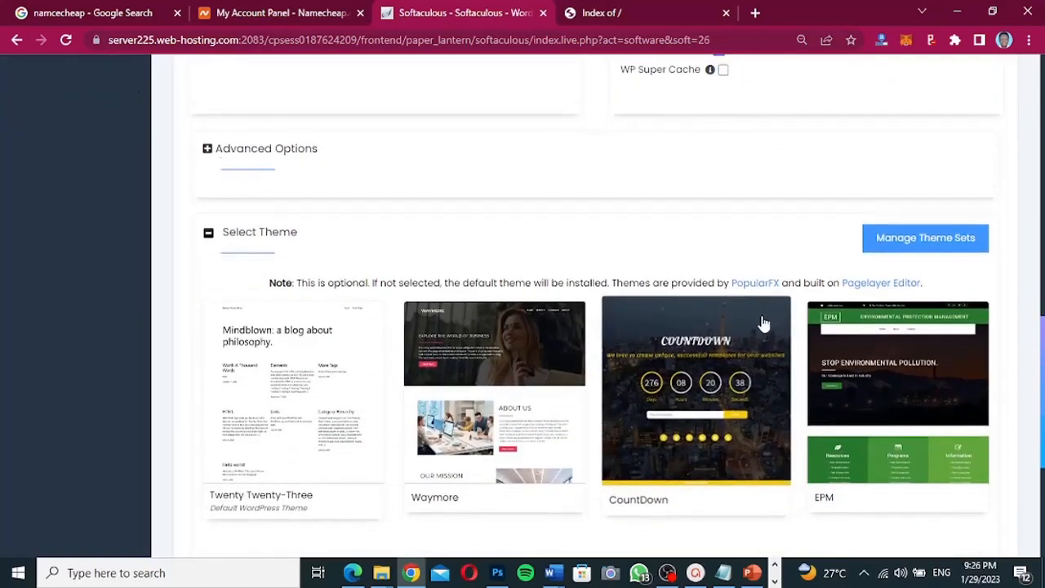
scroll(764, 324, "down", 3)
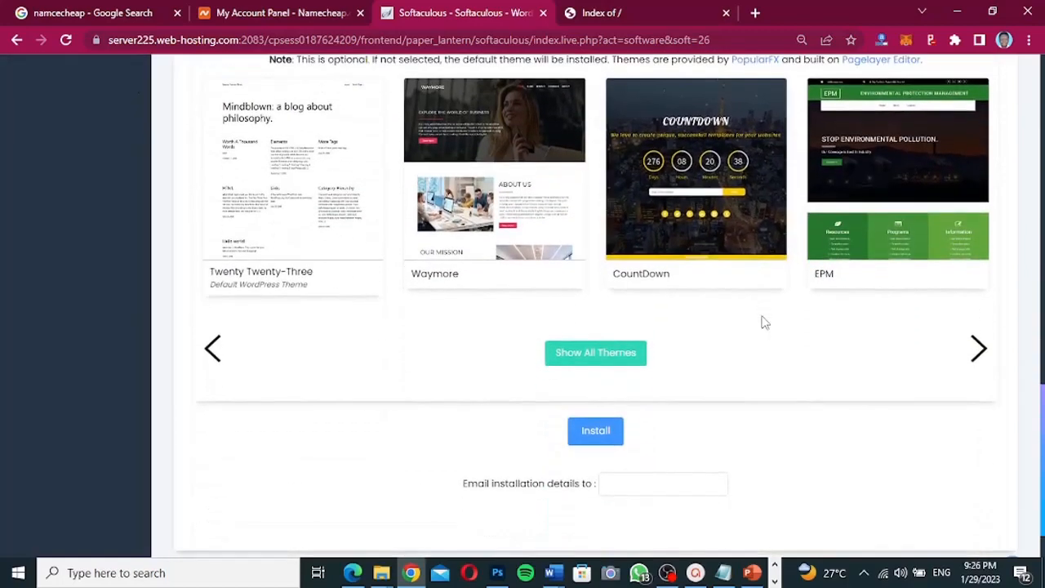
scroll(764, 323, "down", 1)
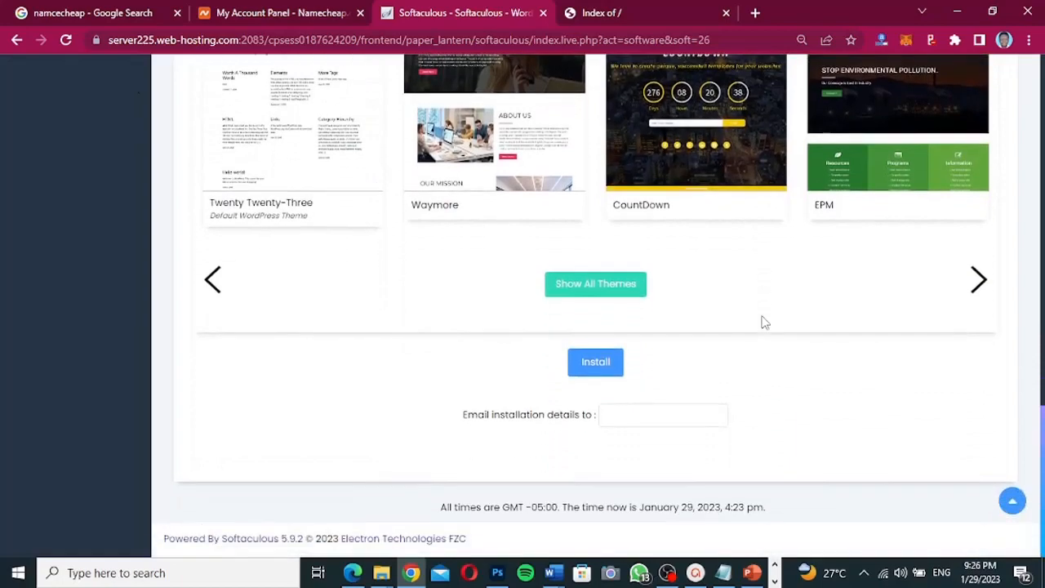
left_click(638, 420)
key("ctrl+v")
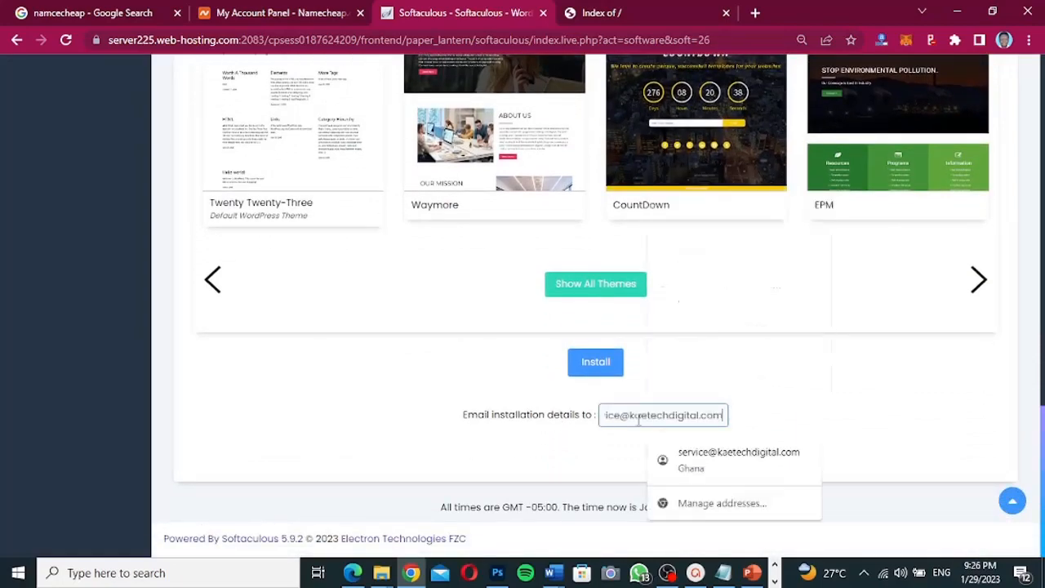
left_click(759, 394)
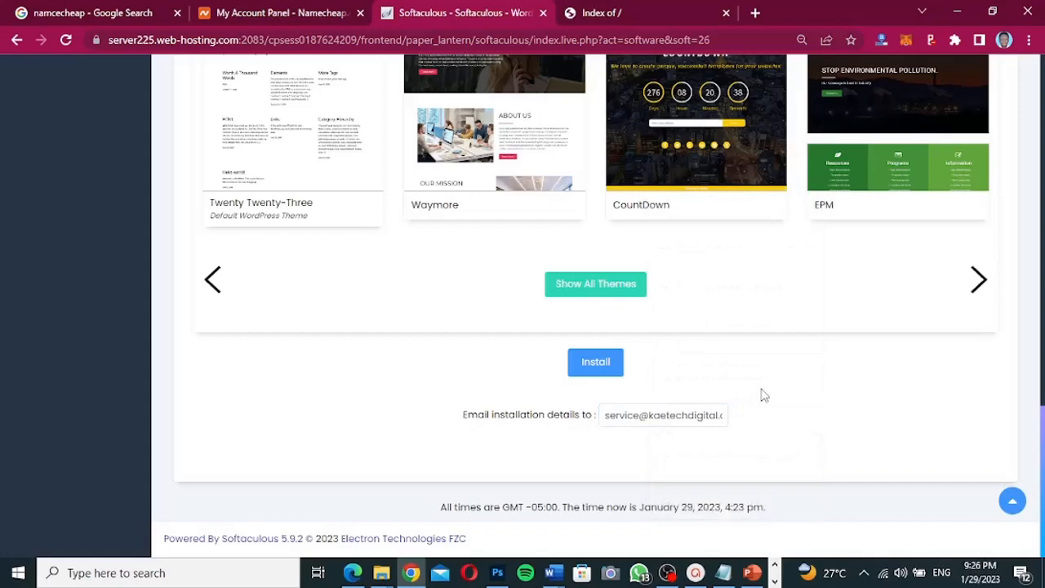
scroll(762, 394, "up", 3)
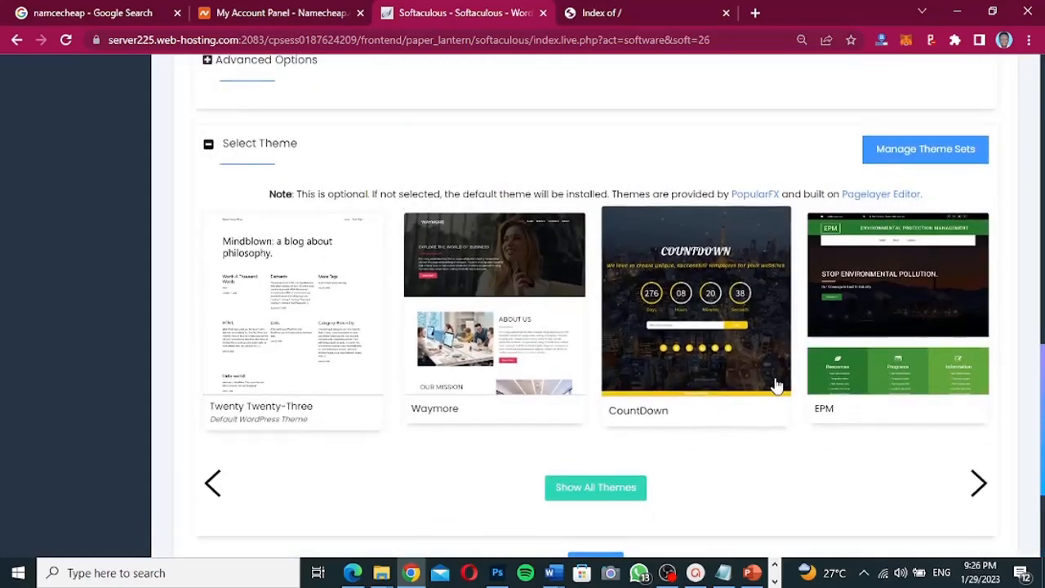
scroll(774, 382, "down", 1)
scroll(776, 385, "down", 1)
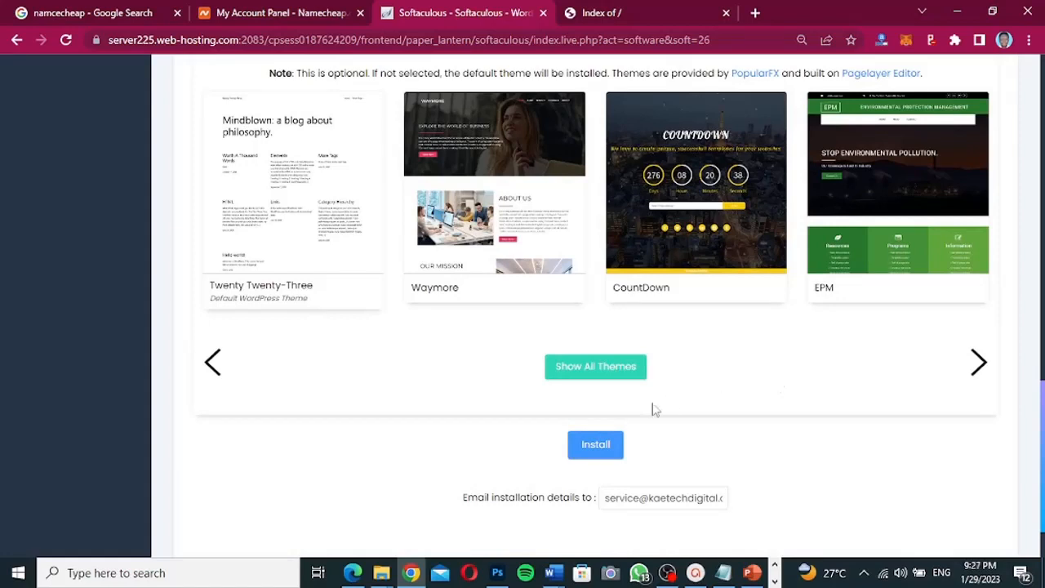
- After the 'strength must be greater than 80' alert, lengthen the admin password to reach Strong 91/100
left_click(589, 454)
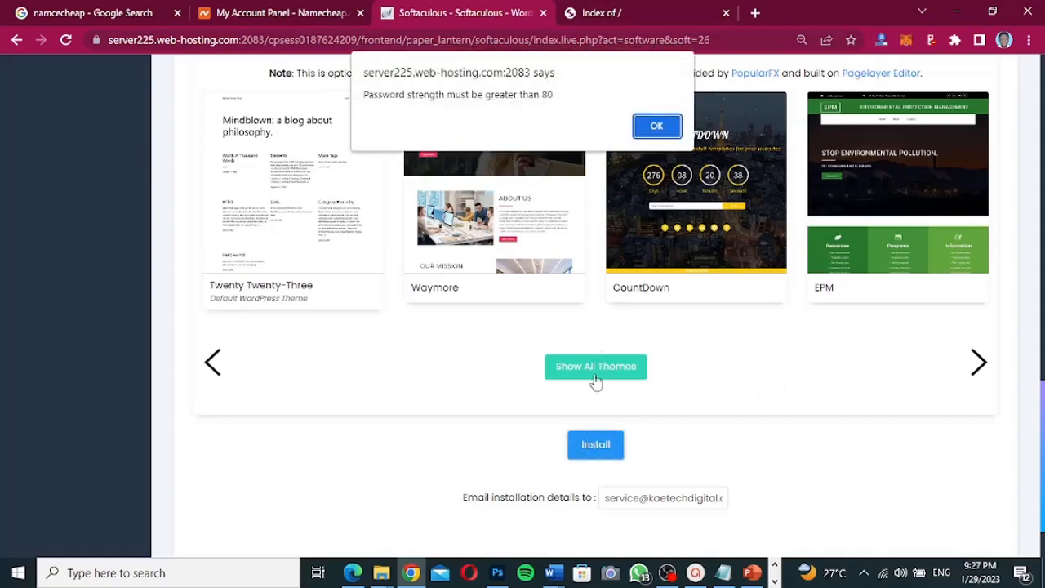
left_click(657, 126)
scroll(659, 131, "up", 6)
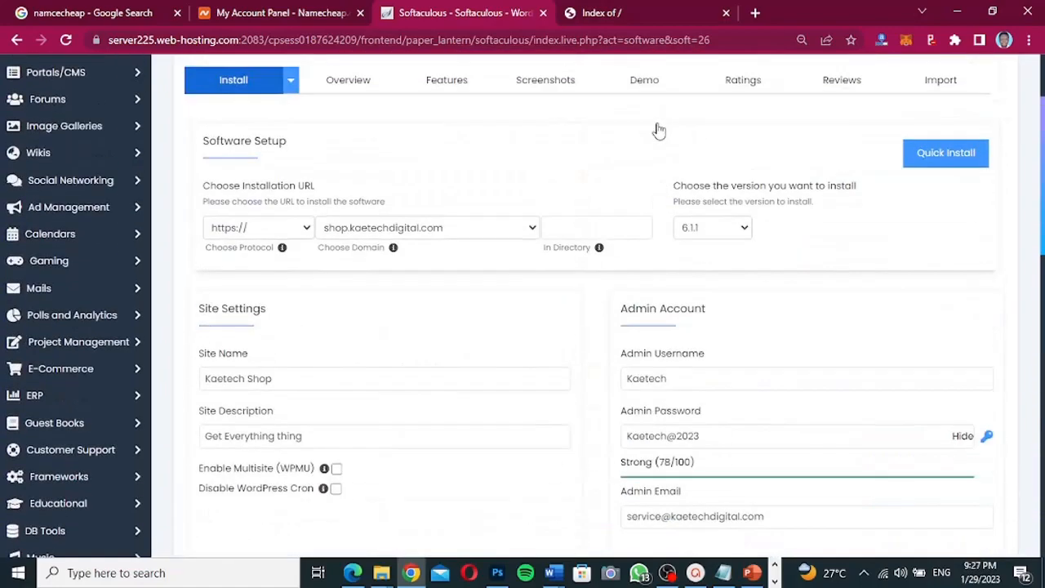
scroll(659, 132, "down", 6)
scroll(661, 141, "up", 1)
scroll(661, 141, "up", 3)
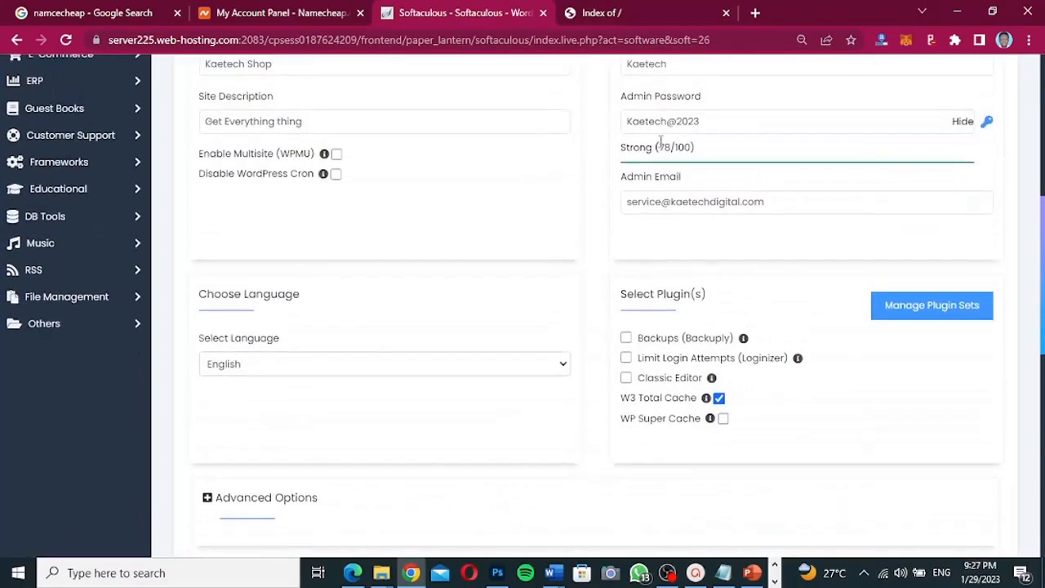
left_click(668, 197)
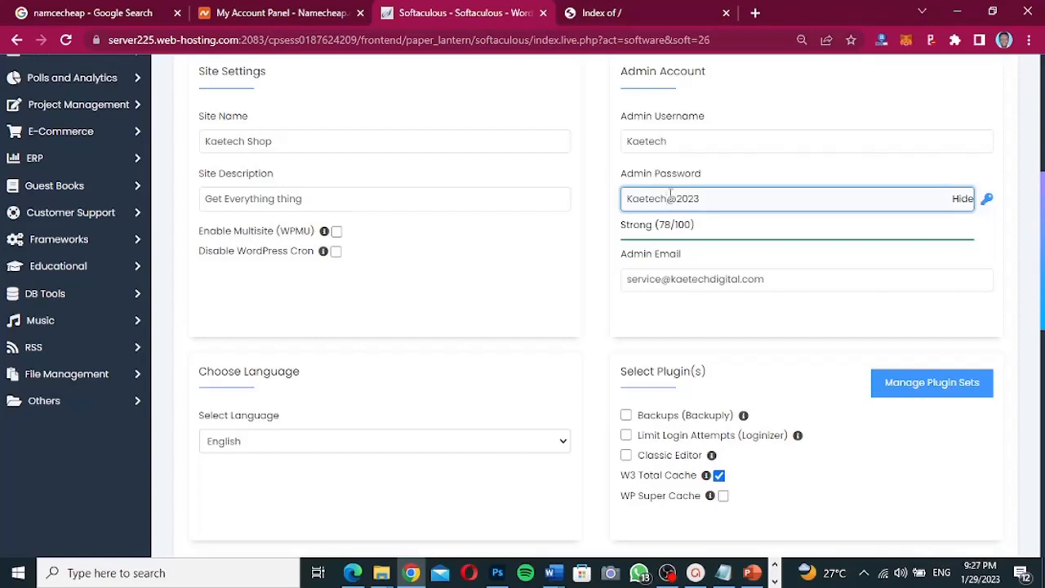
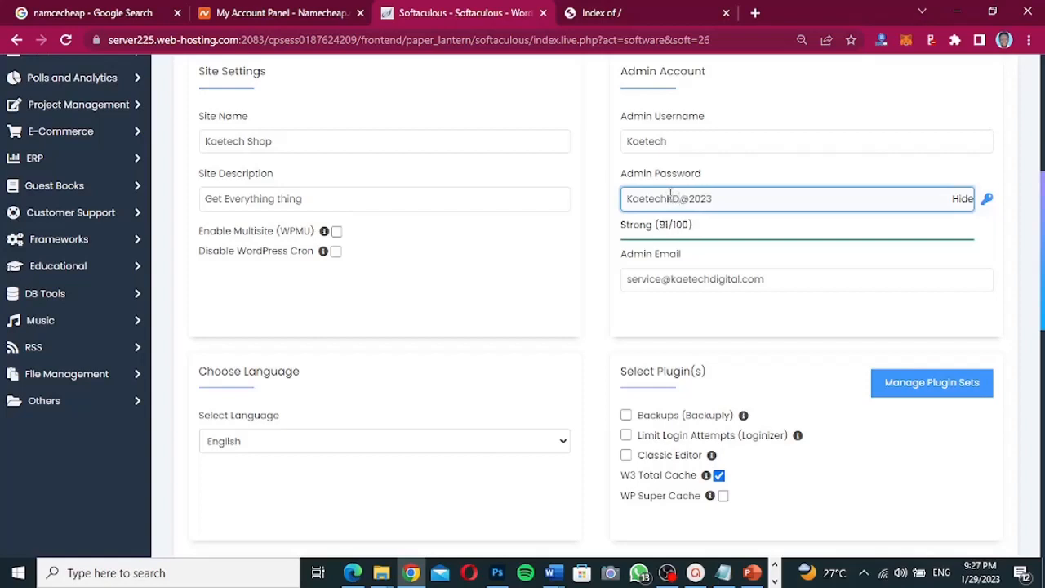
left_click(742, 318)
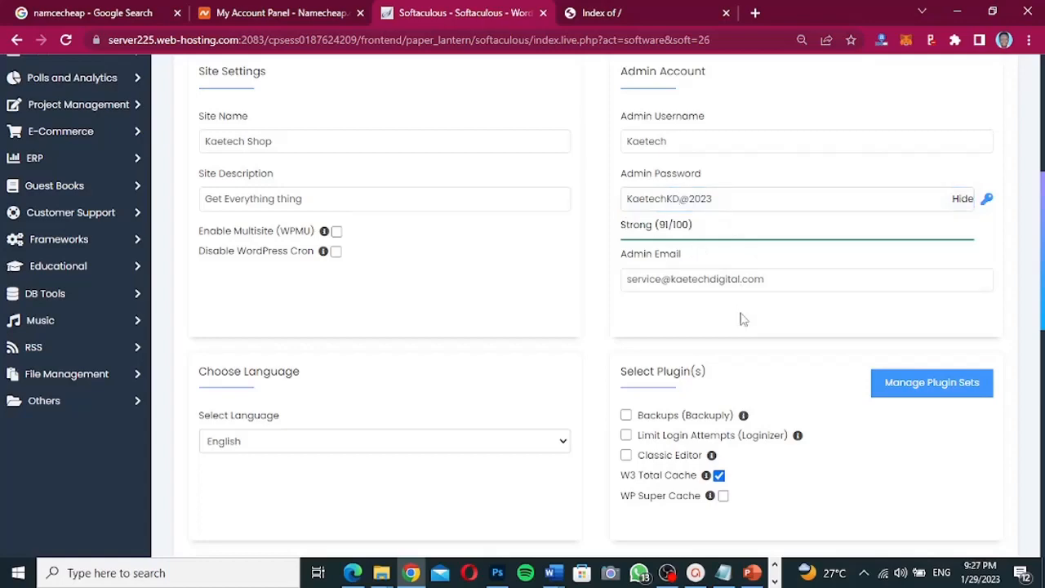
scroll(742, 318, "down", 10)
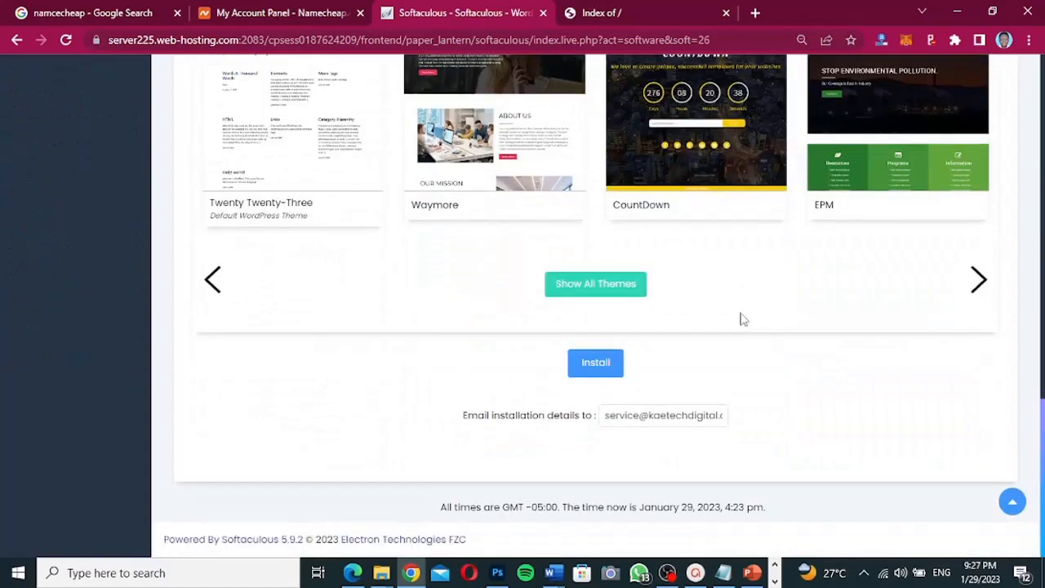
left_click(614, 360)
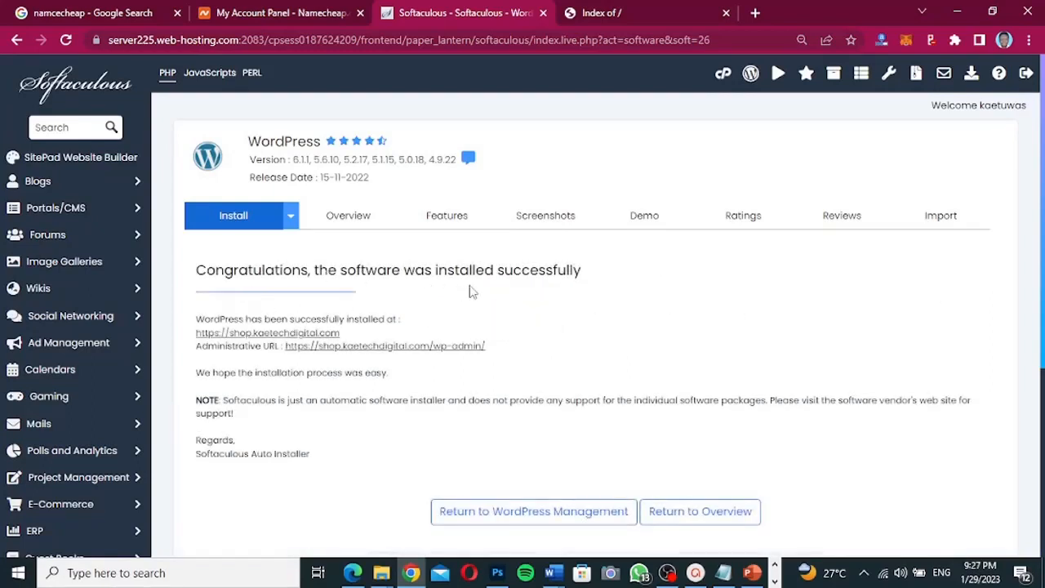
scroll(470, 292, "down", 1)
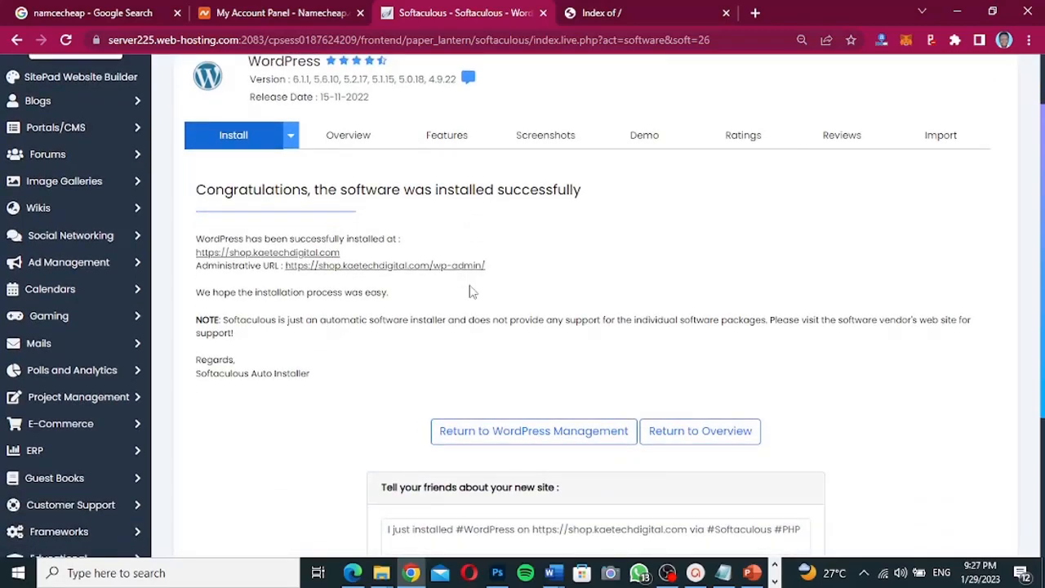
- Open the live Kaetech Shop site at shop.kaetechdigital.com and view its Hello world post
left_click(268, 253)
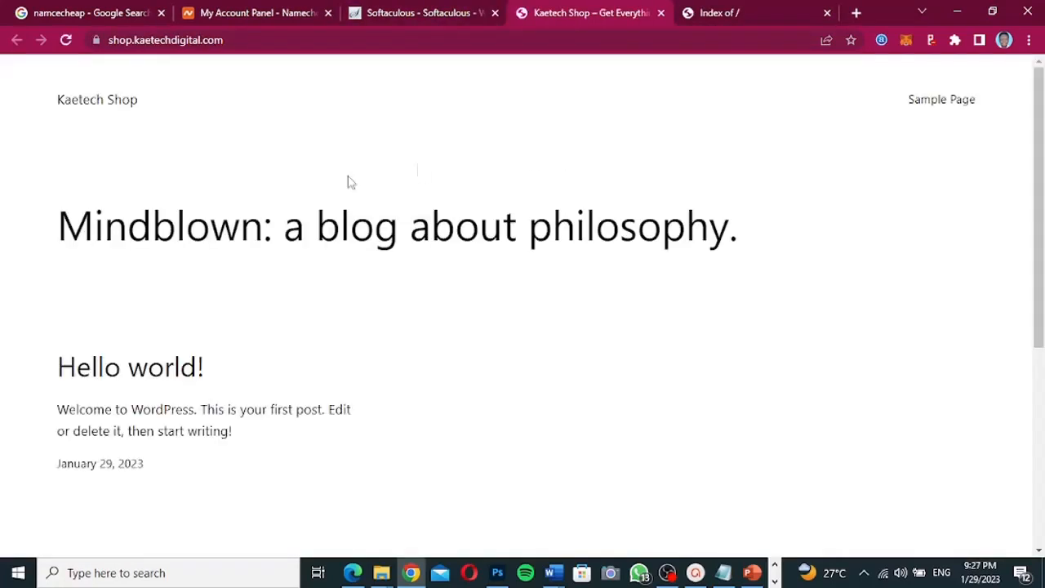
scroll(473, 340, "down", 4)
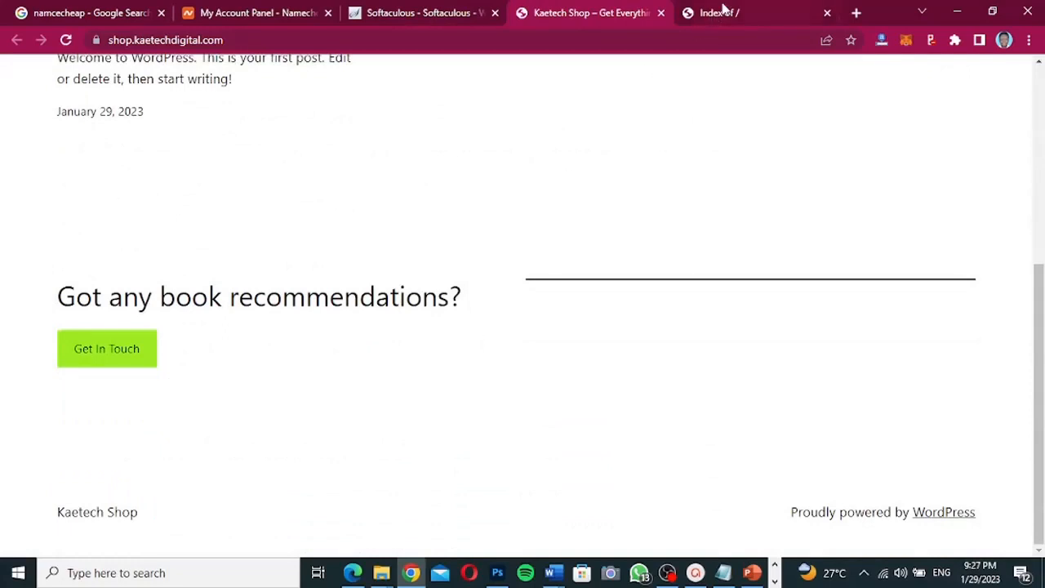
left_click(723, 10)
left_click(575, 9)
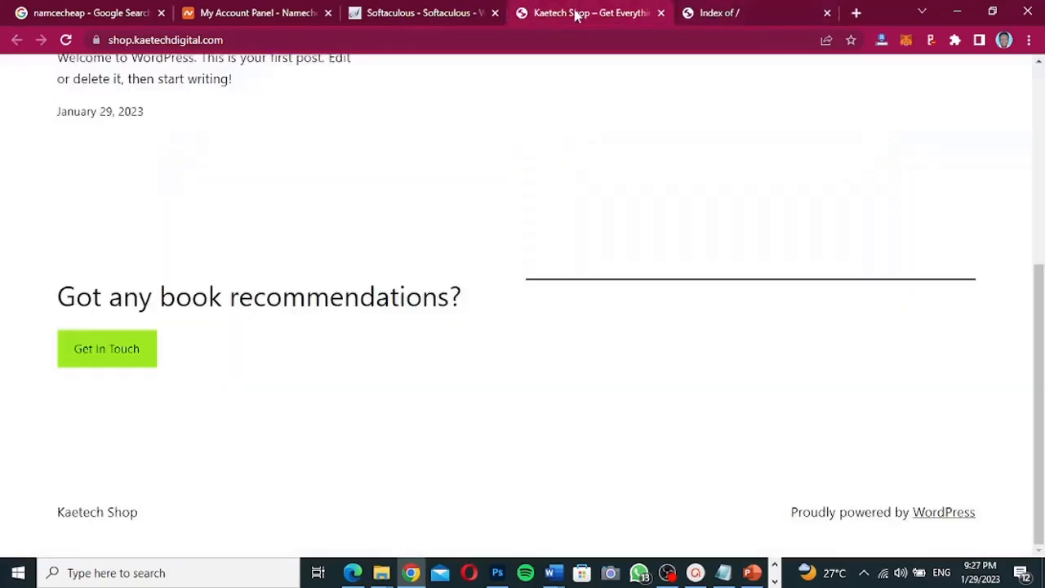
- Reload the old 'Index of /' tab to show the WordPress site, then return to the success page
left_click(727, 12)
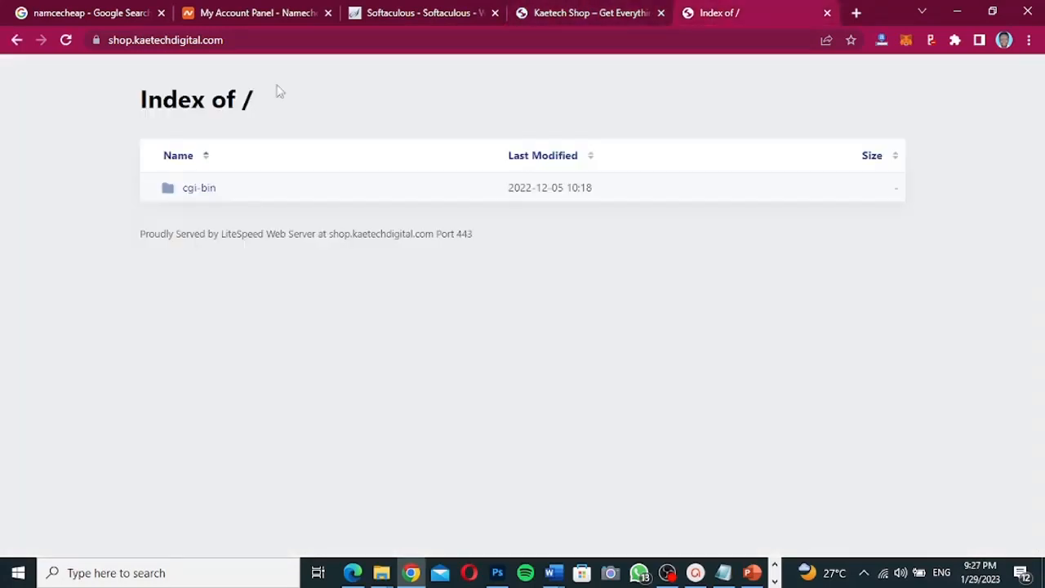
left_click(69, 40)
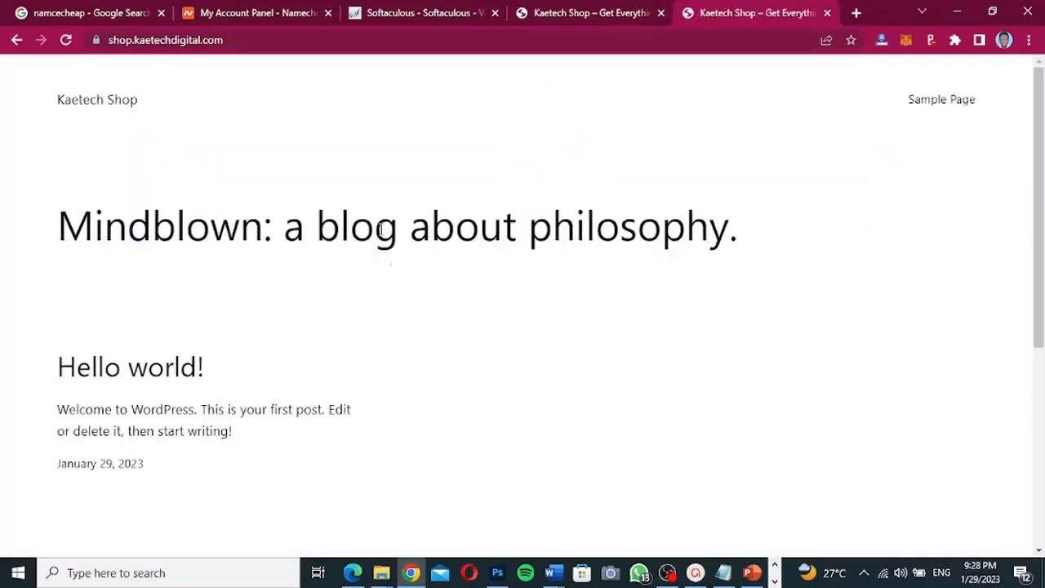
scroll(401, 296, "down", 5)
scroll(401, 294, "up", 5)
left_click(596, 15)
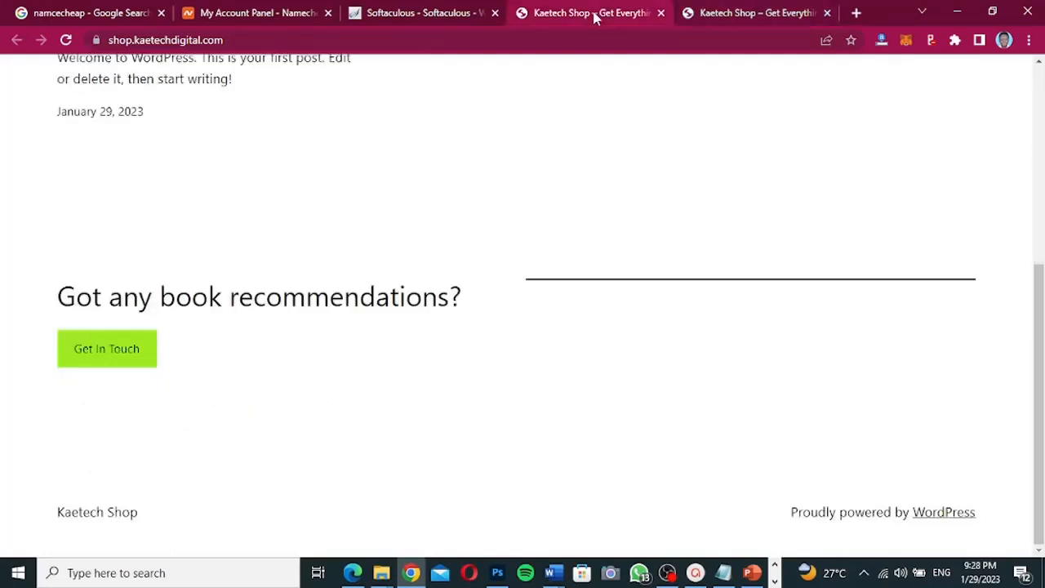
left_click(425, 17)
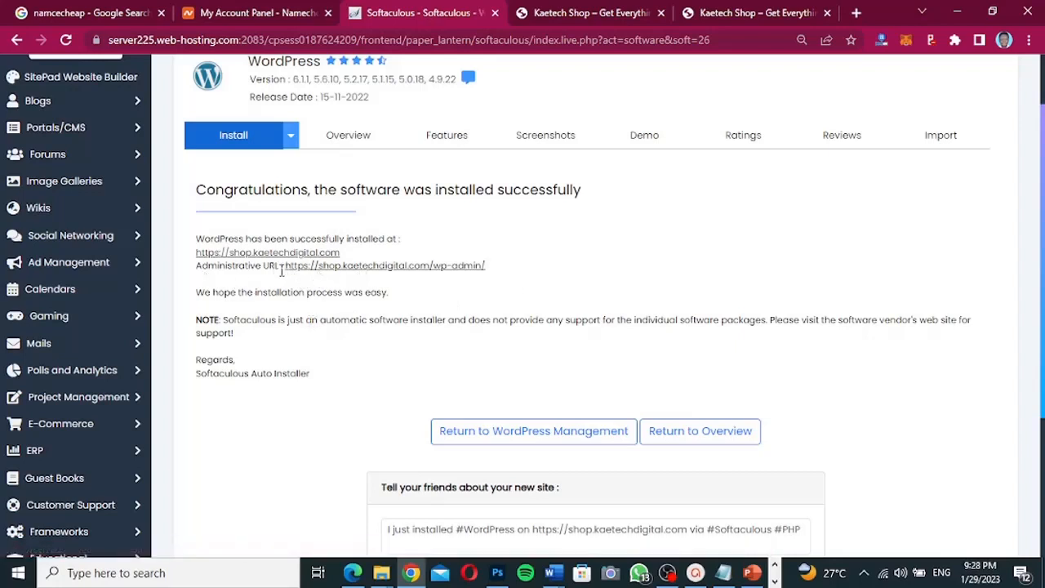
- Open the Administrative URL shop.kaetechdigital.com/wp-admin/ and look over the Welcome to WordPress dashboard
left_click(403, 266)
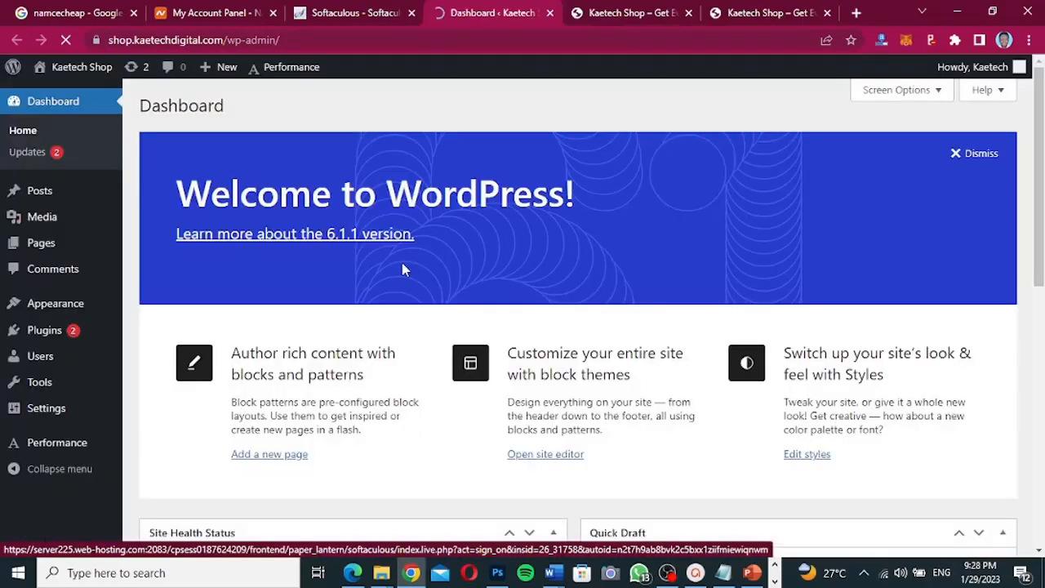
scroll(402, 269, "down", 5)
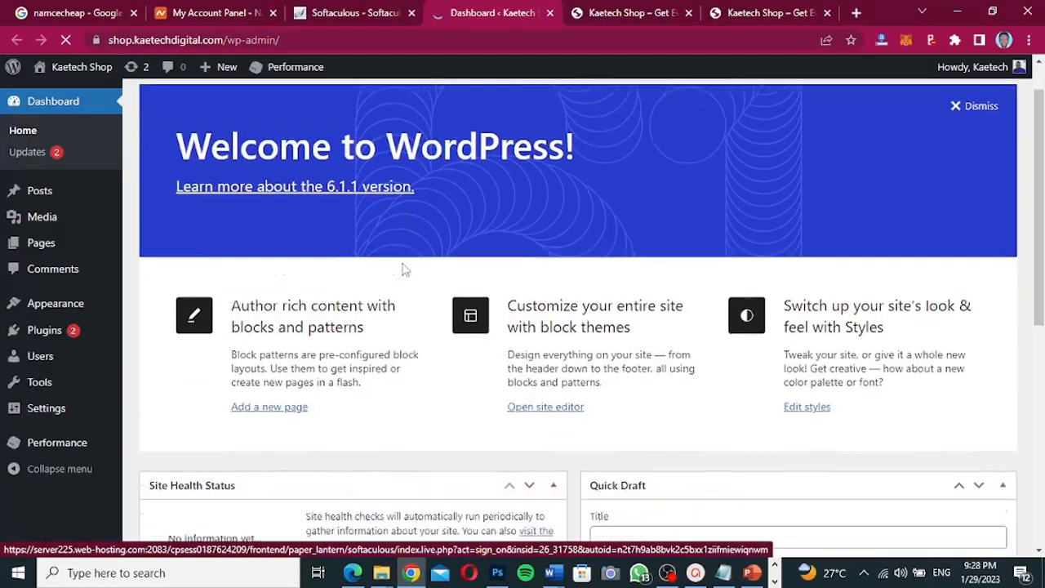
scroll(402, 269, "up", 5)
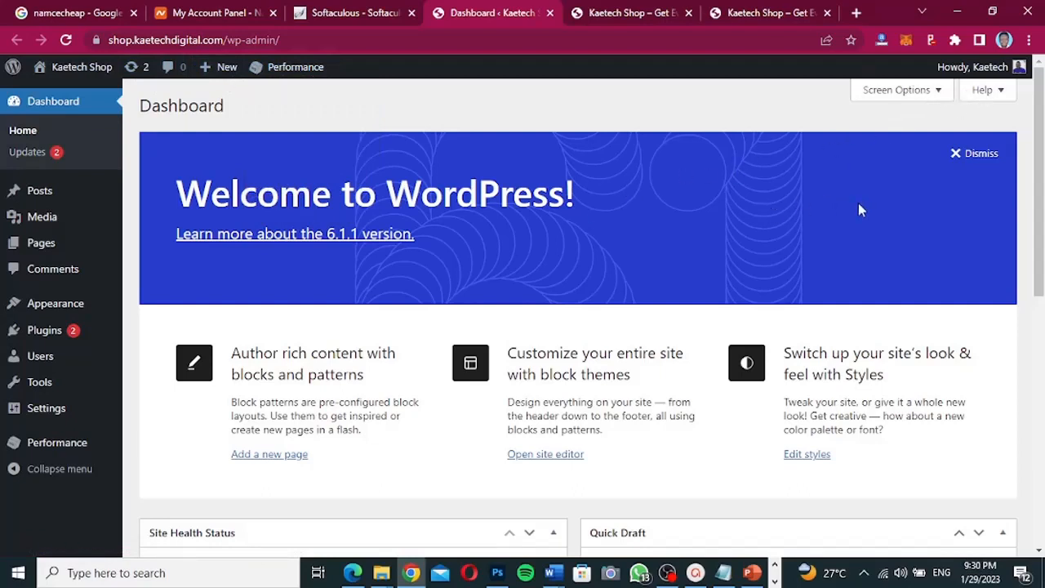
- Expand Screen Options on the Dashboard to show the six widget checkboxes
left_click(934, 91)
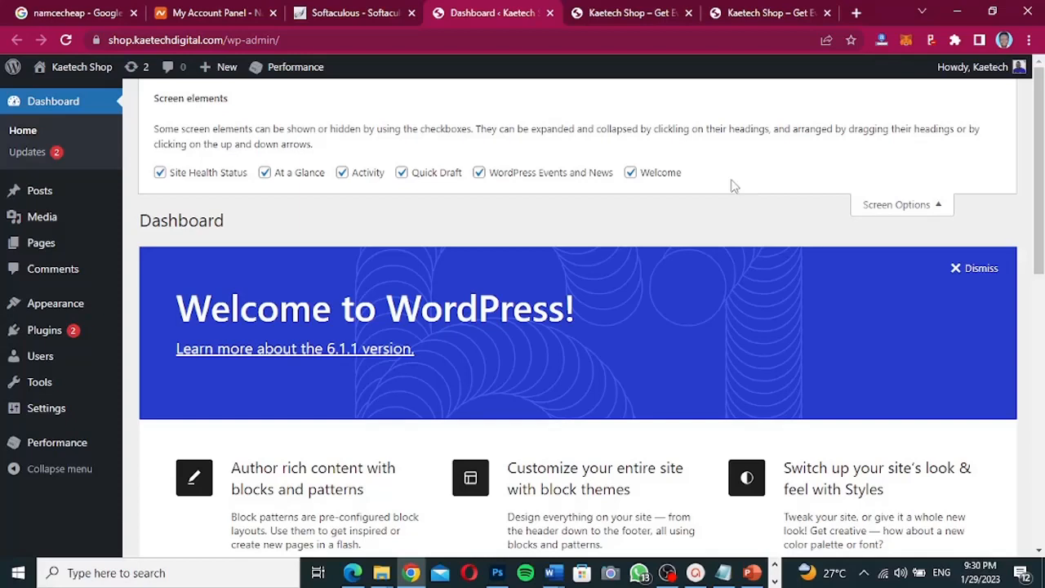
- Hide the Welcome to WordPress panel using Screen Options
left_click(882, 205)
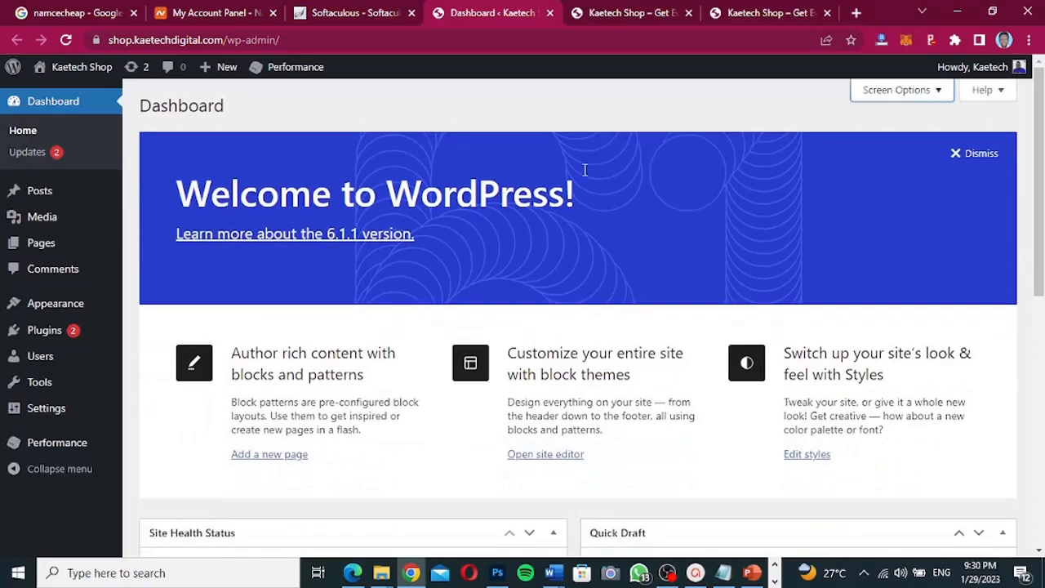
scroll(700, 429, "down", 4)
scroll(700, 430, "up", 4)
left_click(885, 94)
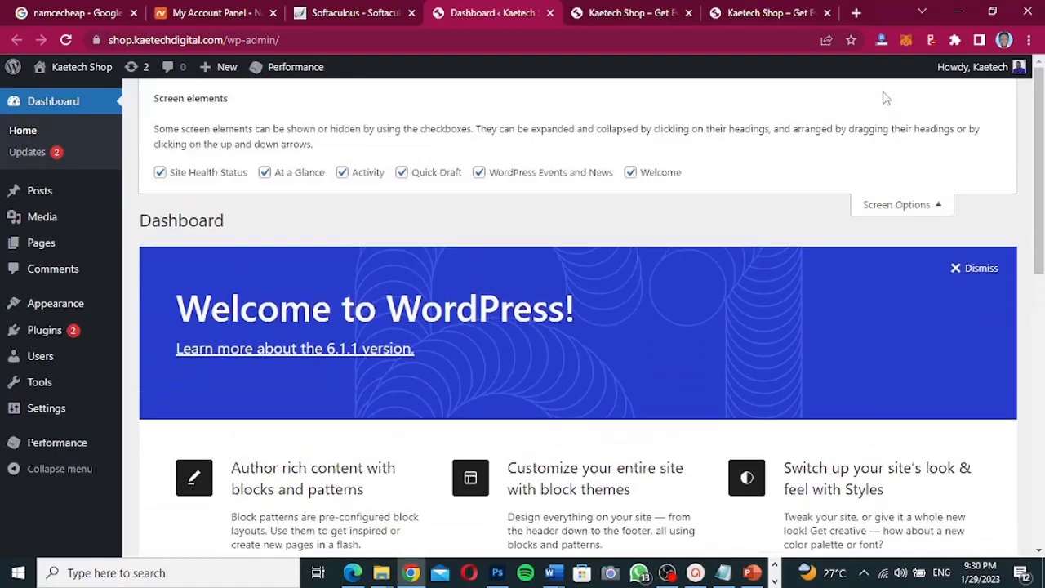
left_click(631, 174)
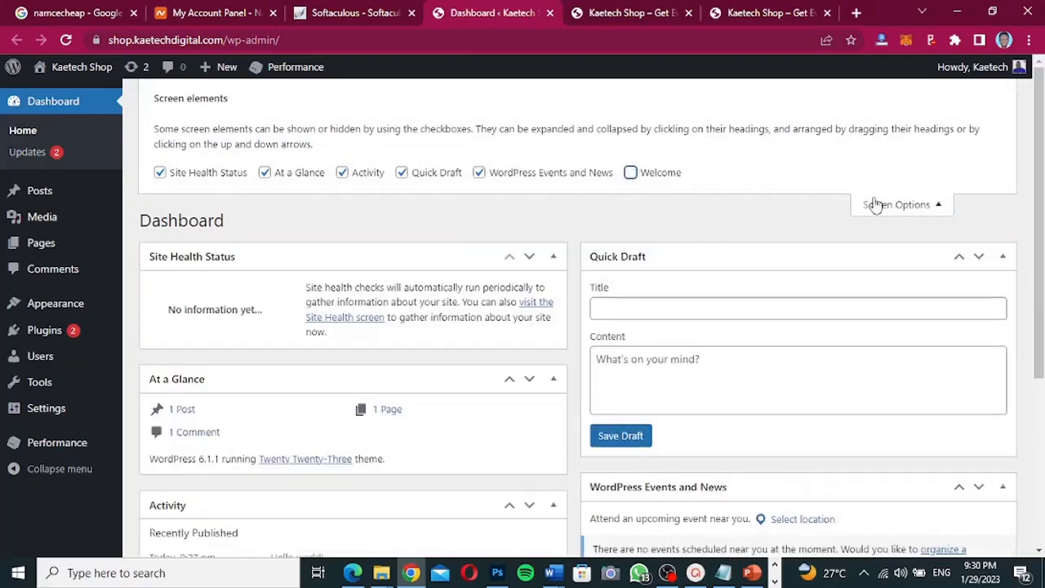
left_click(876, 204)
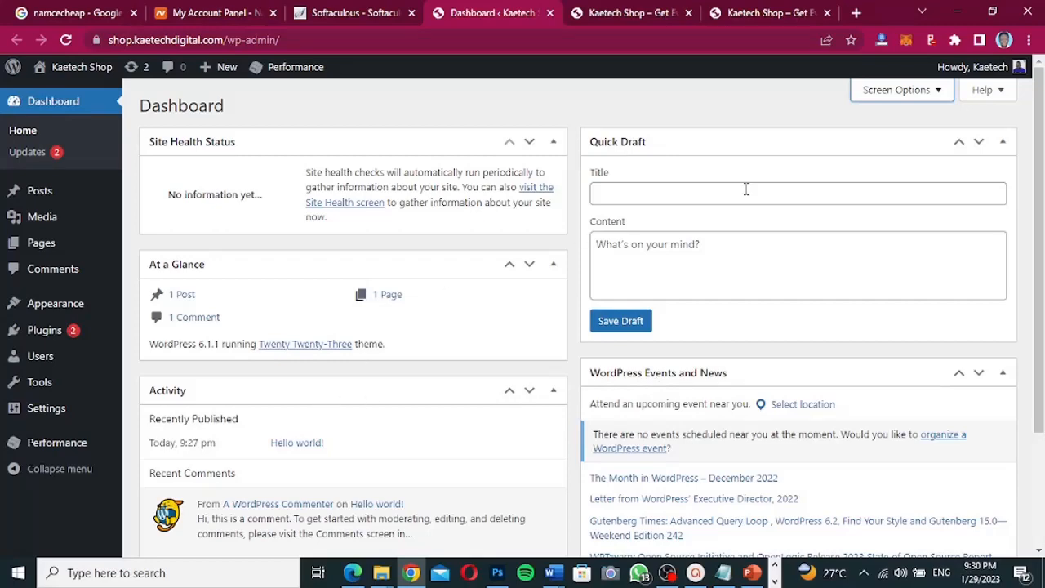
- Hide Events and News, Quick Draft, Activity, At a Glance and Site Health Status, then show Help
left_click(890, 94)
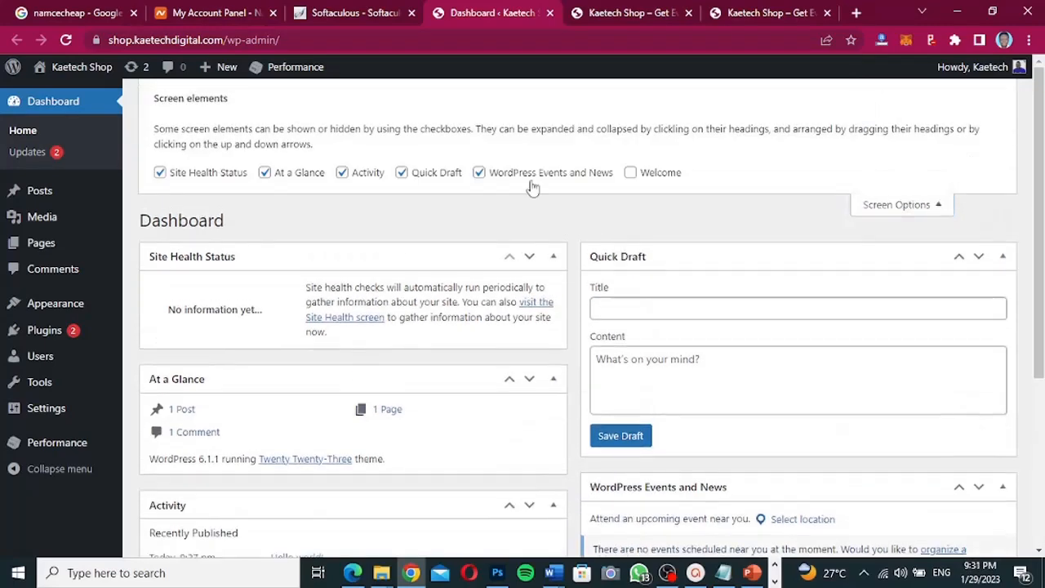
left_click(479, 174)
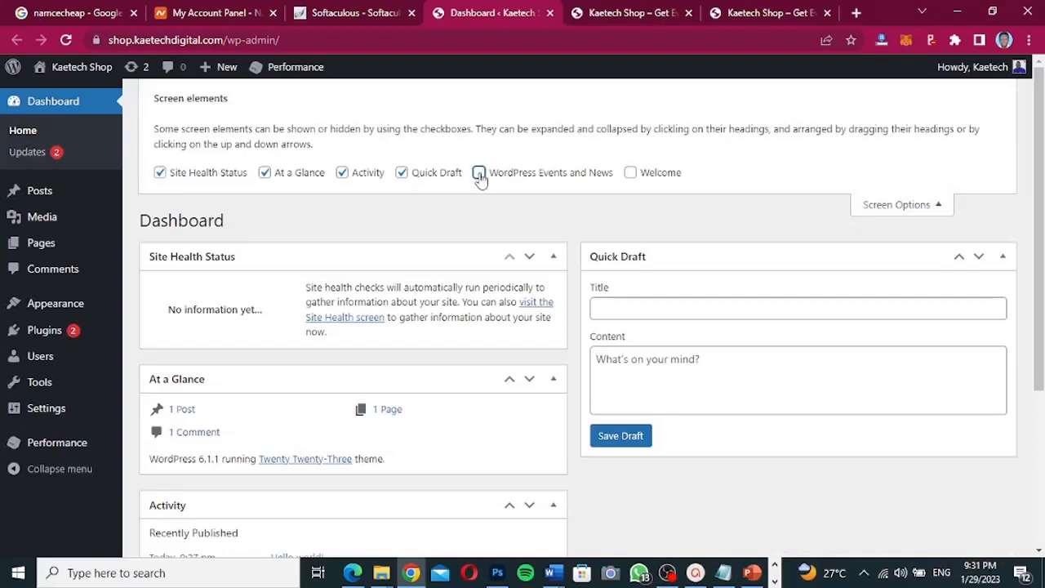
left_click(403, 174)
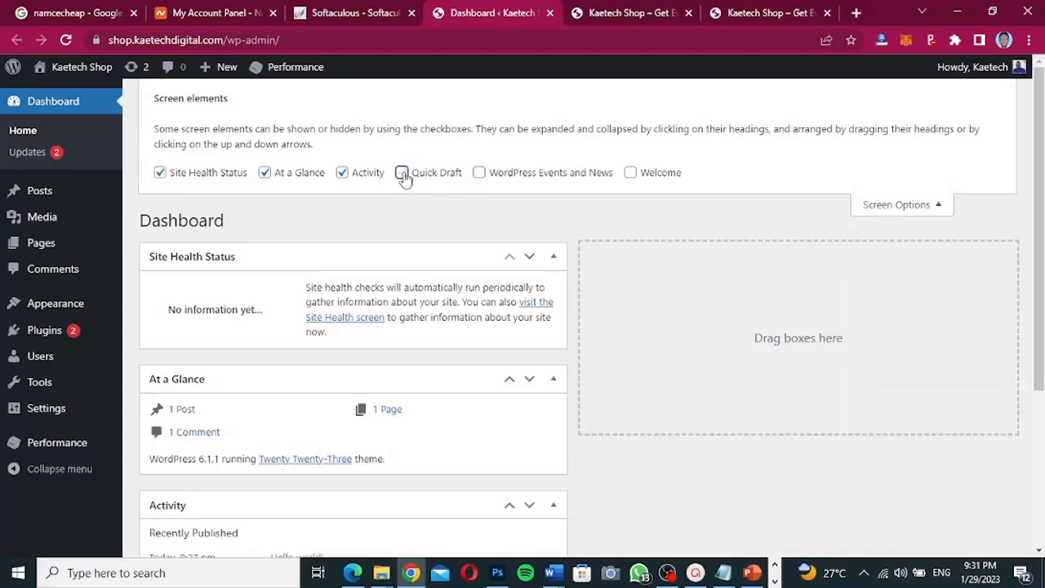
left_click(342, 174)
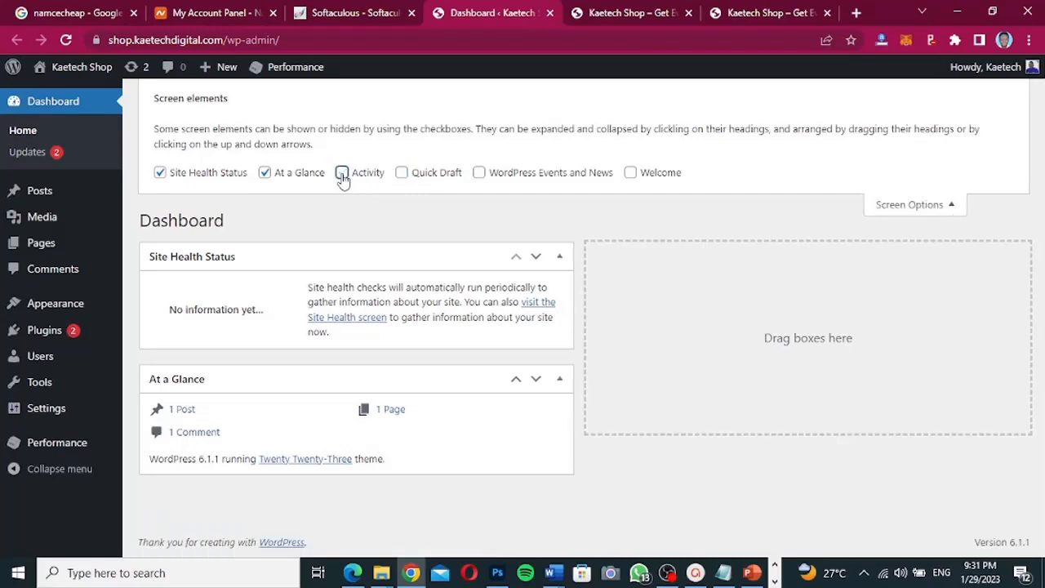
left_click(265, 174)
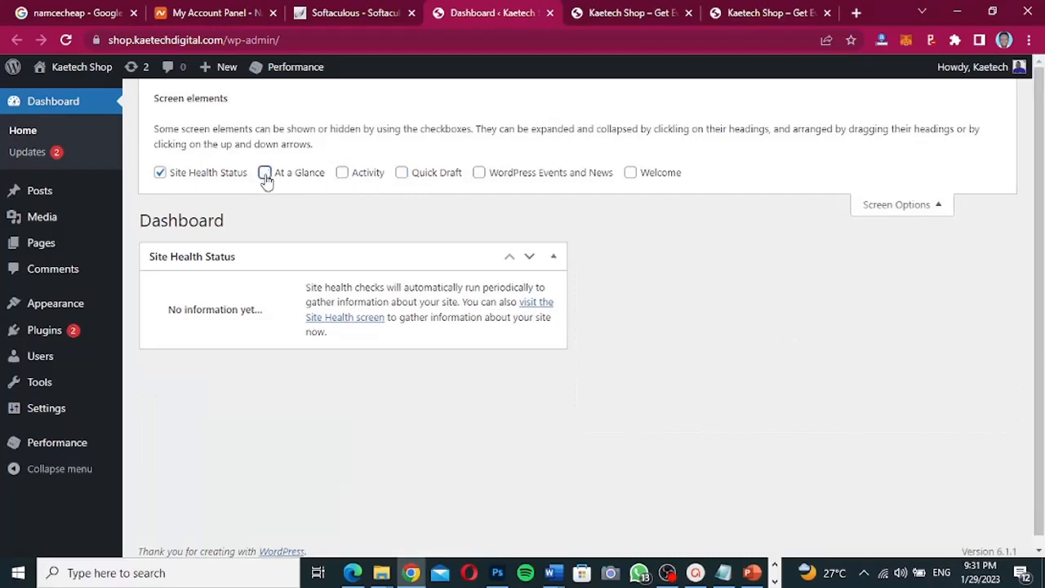
left_click(160, 174)
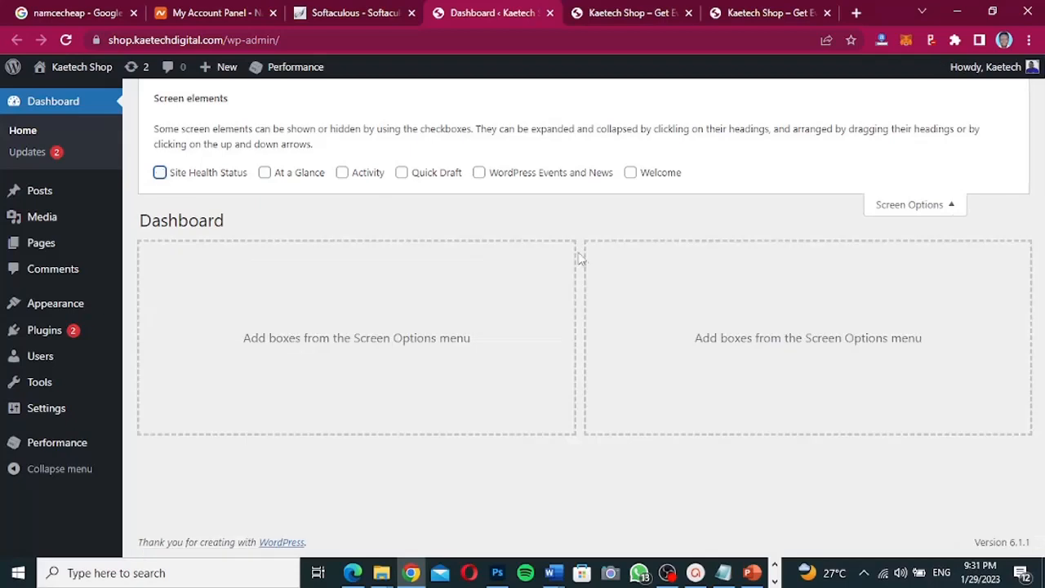
left_click(916, 205)
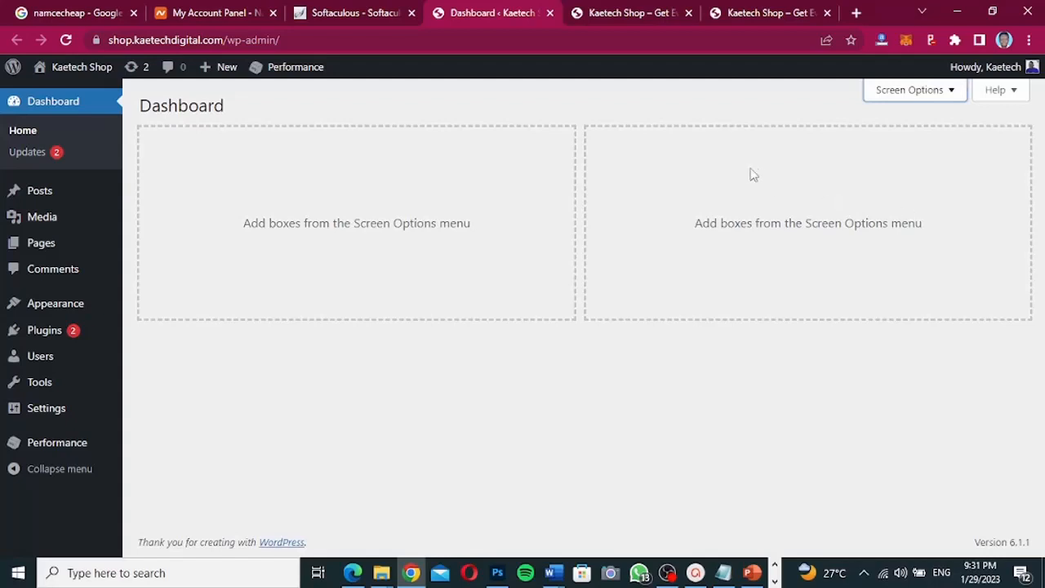
left_click(1014, 90)
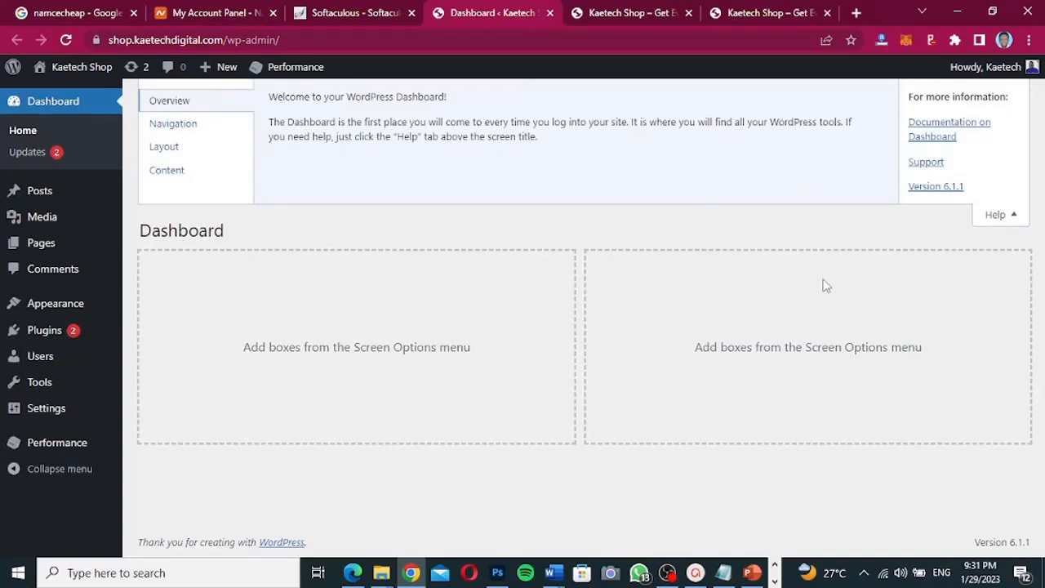
- Collapse the dashboard Help overview, leaving the empty placeholder box areas
left_click(1000, 215)
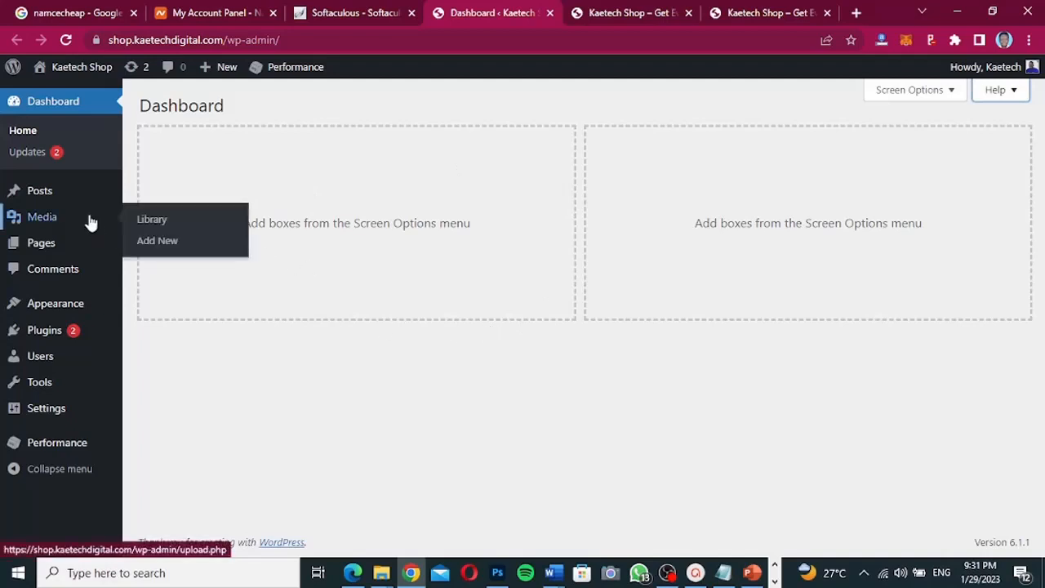
- Review Dashboard > Updates: Akismet Anti-Spam and W3 Total Cache outdated, themes up to date
left_click(28, 154)
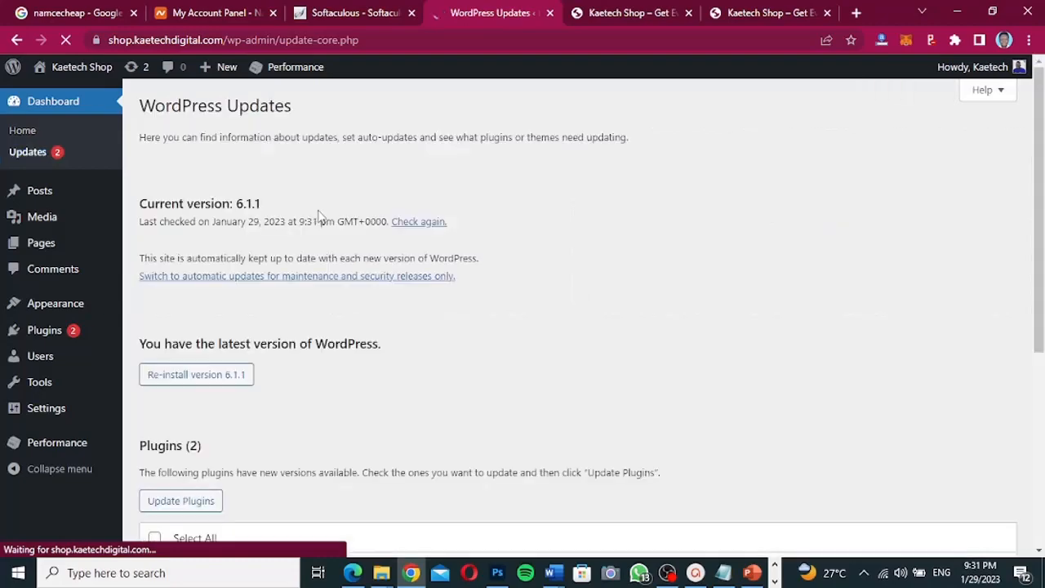
scroll(364, 249, "down", 4)
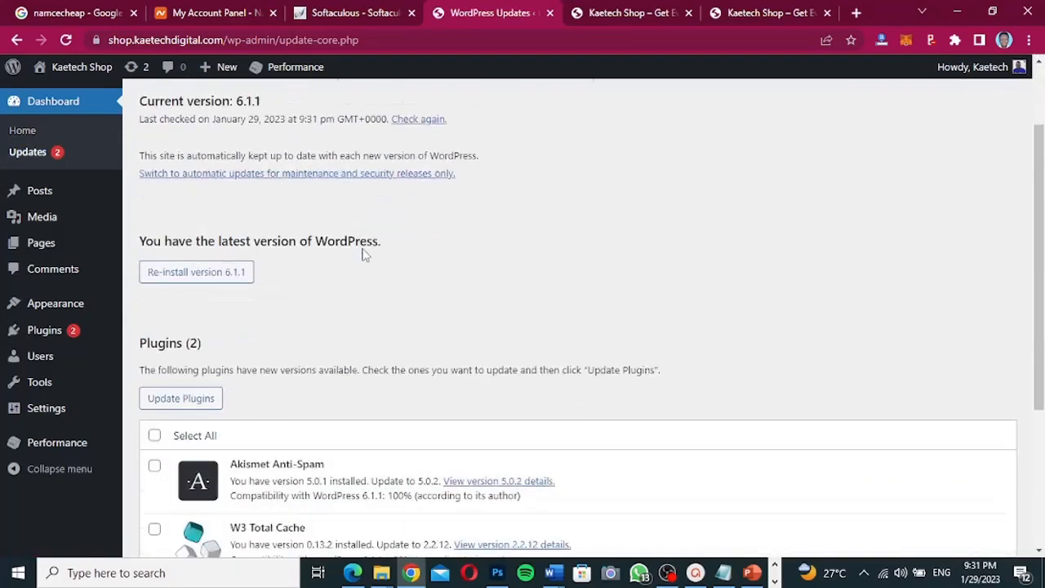
scroll(363, 251, "up", 4)
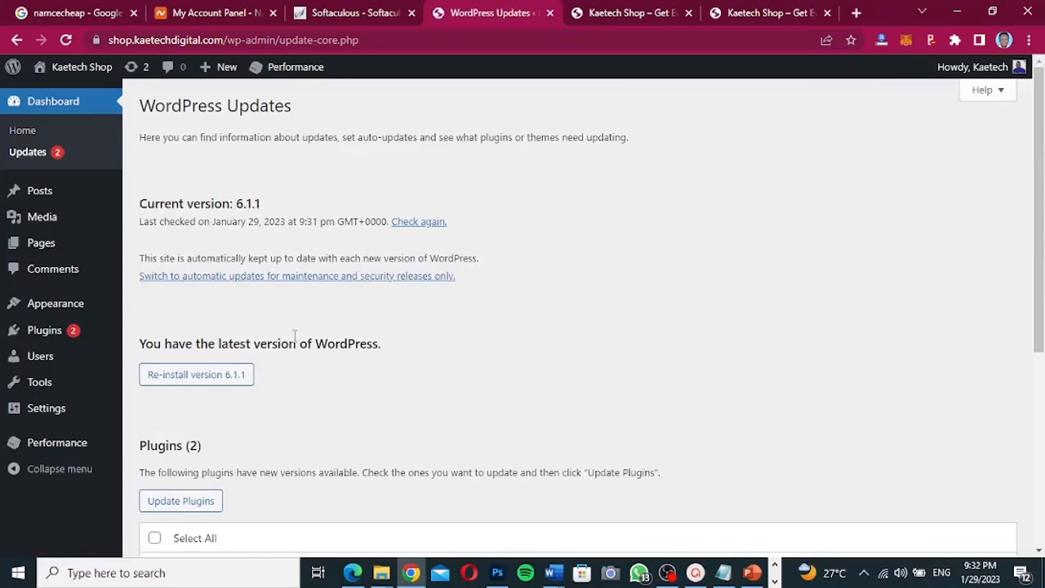
scroll(295, 343, "down", 4)
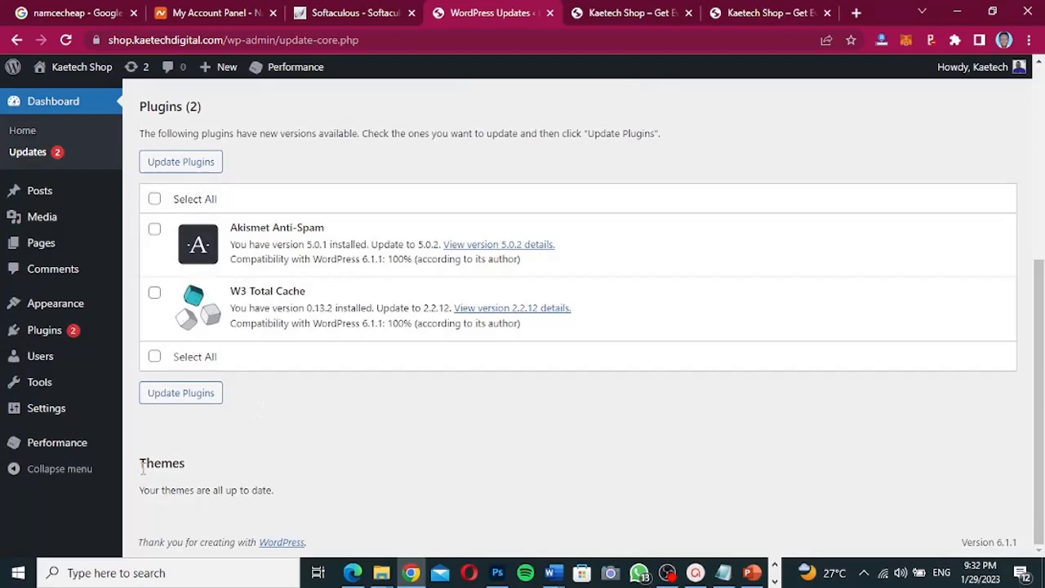
left_click_drag(142, 468, 184, 480)
left_click(238, 503)
scroll(387, 420, "up", 1)
scroll(387, 420, "up", 2)
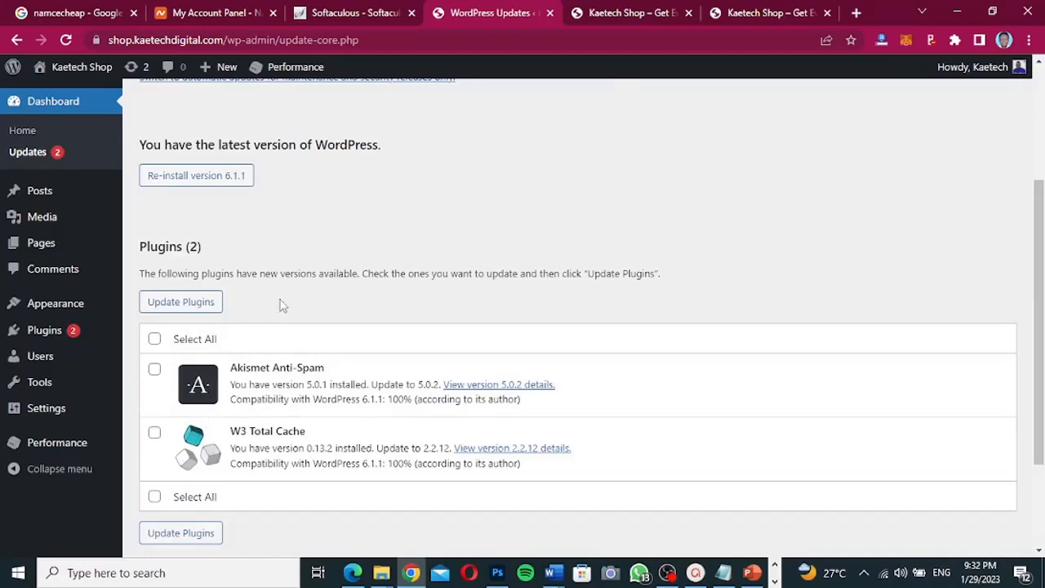
- Select all plugins, update Akismet Anti-Spam and W3 Total Cache, and return to Updates
left_click(154, 340)
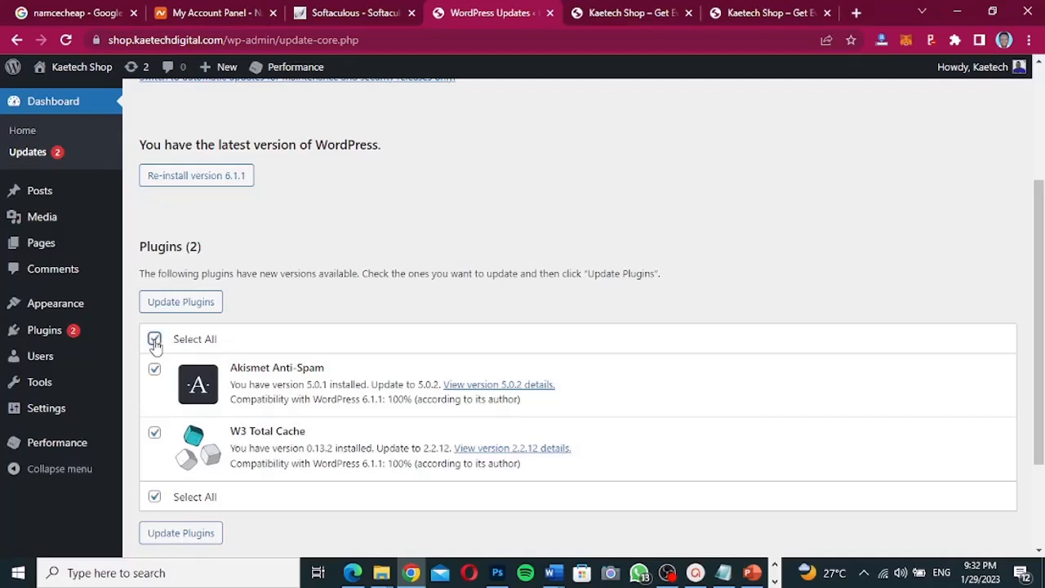
left_click(189, 304)
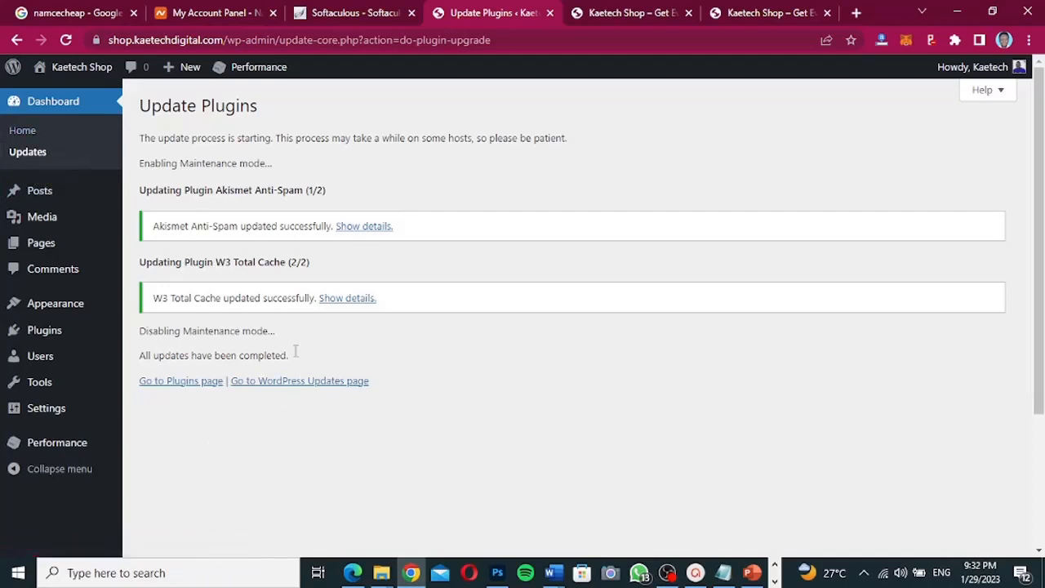
left_click(317, 384)
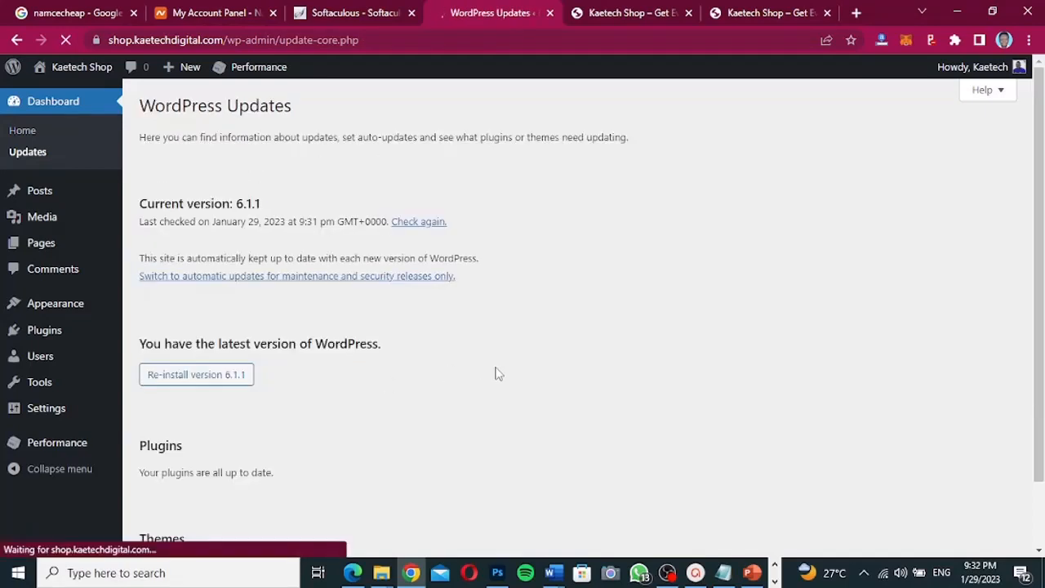
scroll(495, 371, "down", 2)
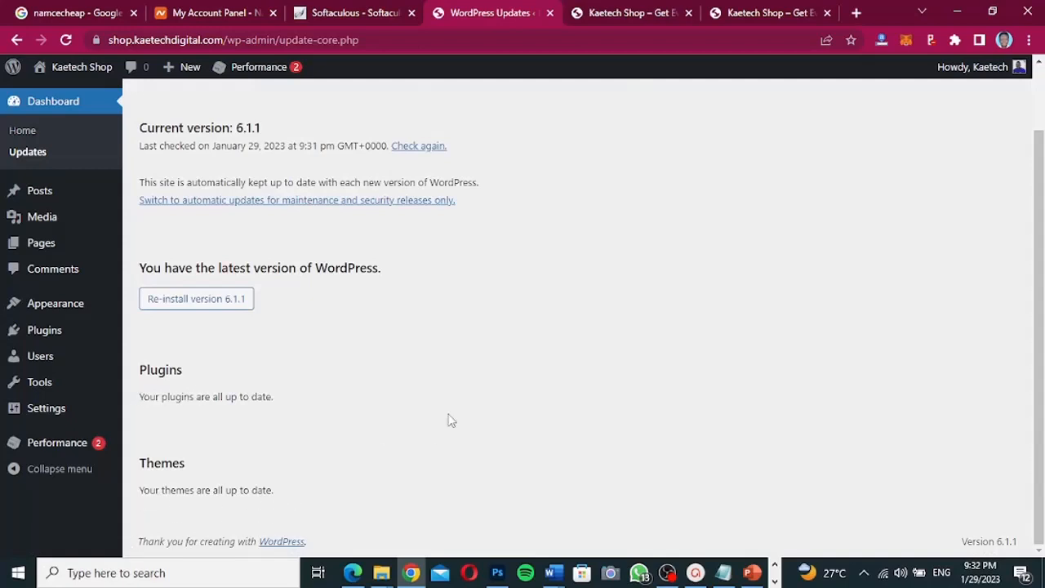
scroll(450, 420, "up", 1)
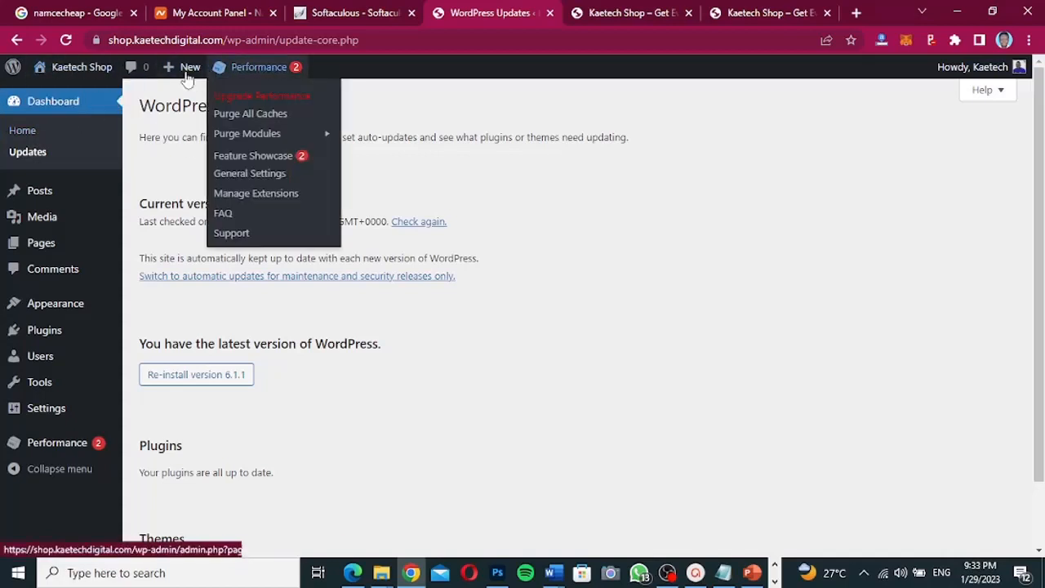
mouse_move(11, 68)
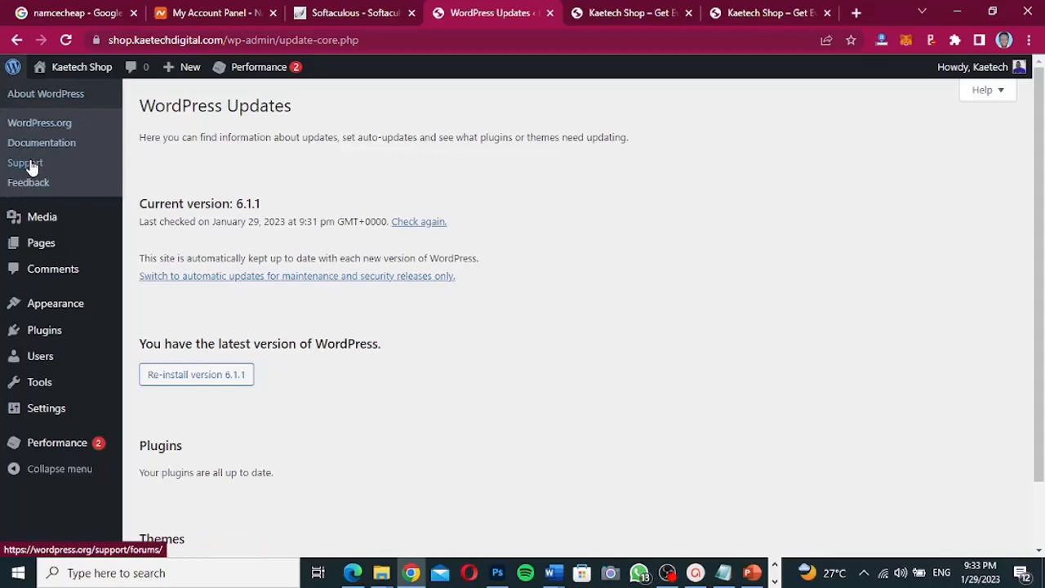
mouse_move(58, 69)
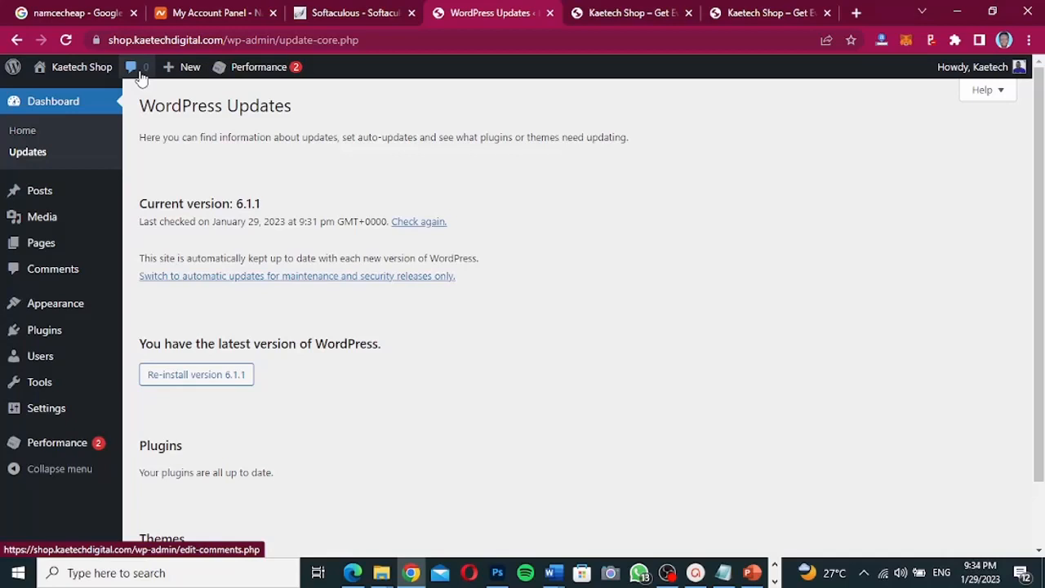
mouse_move(186, 75)
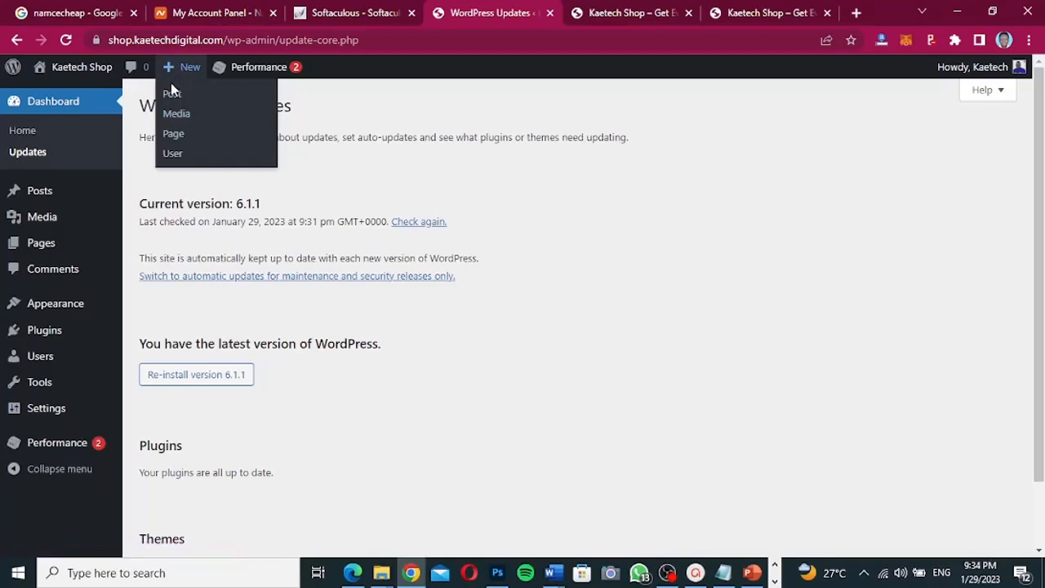
mouse_move(261, 78)
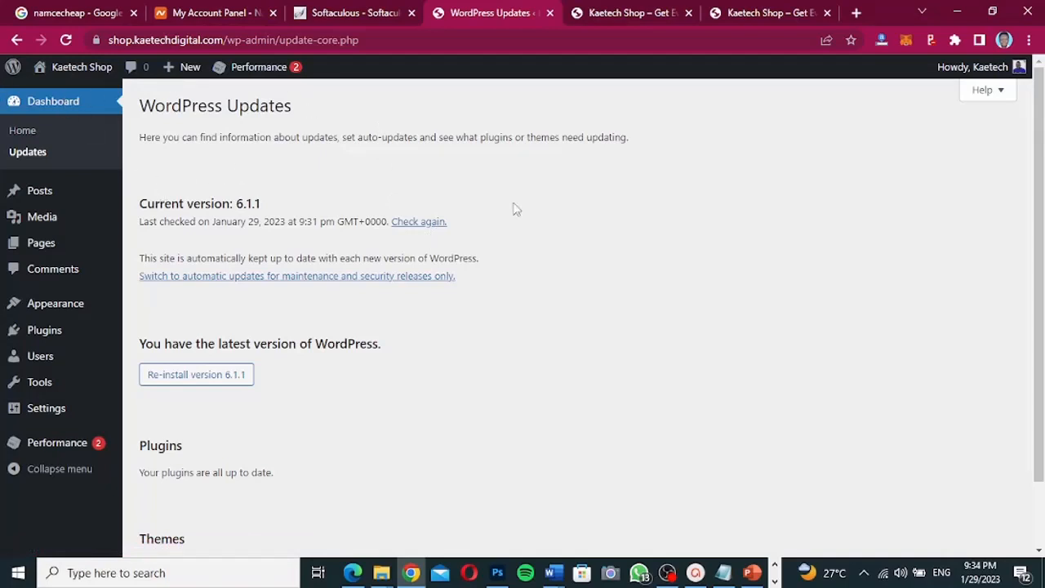
- Load techblog.kaetechdigital.com in a new browser tab
mouse_move(990, 75)
mouse_move(31, 197)
key("ctrl+t")
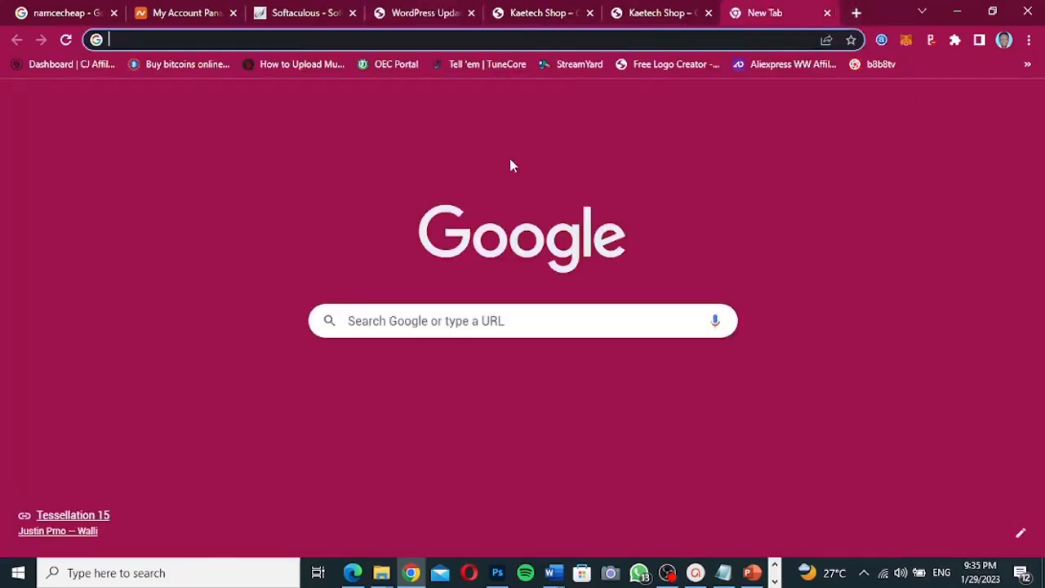
type("techblo")
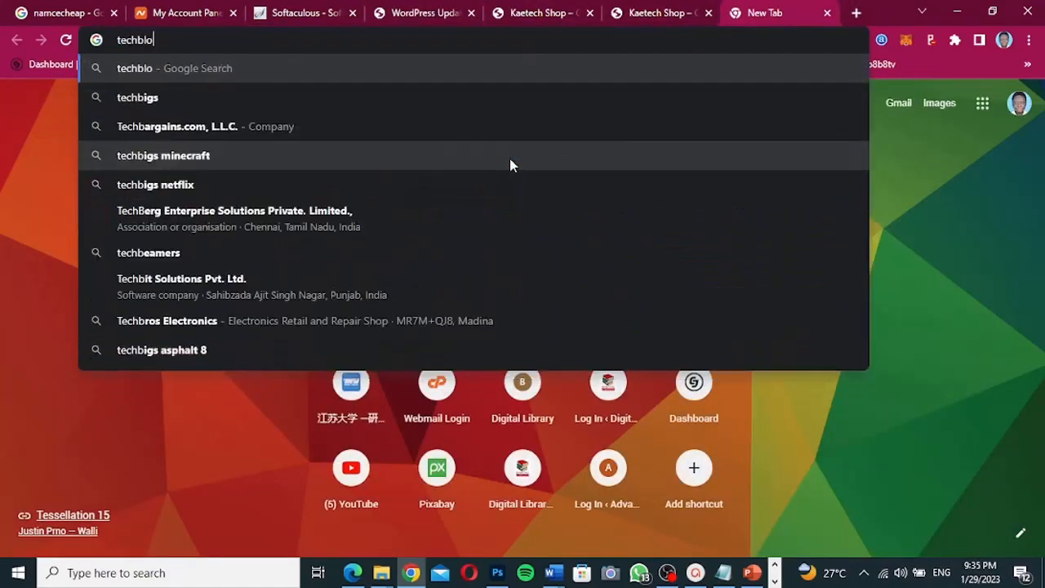
type("g.k")
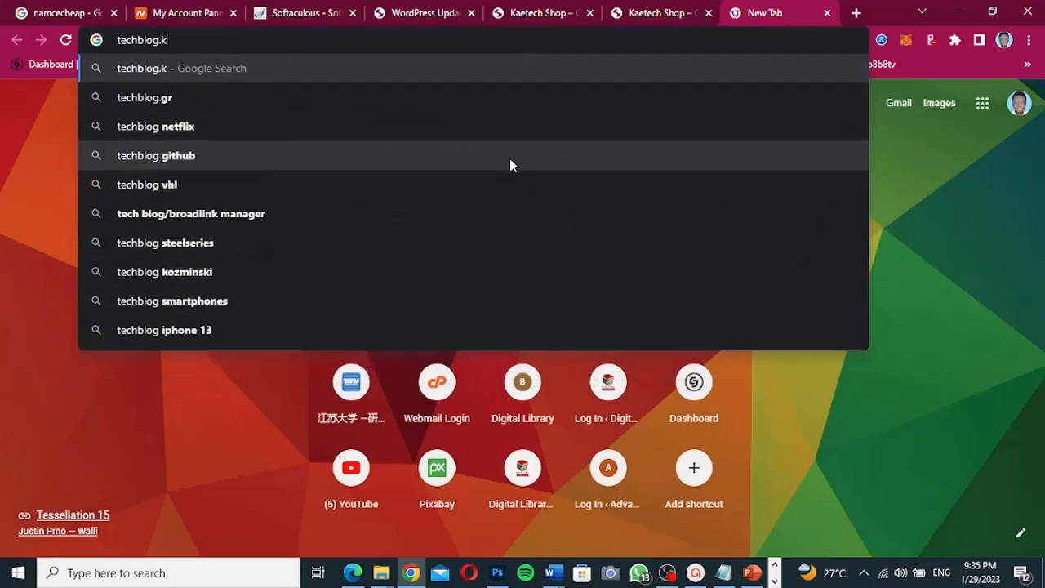
type("aetechdigit")
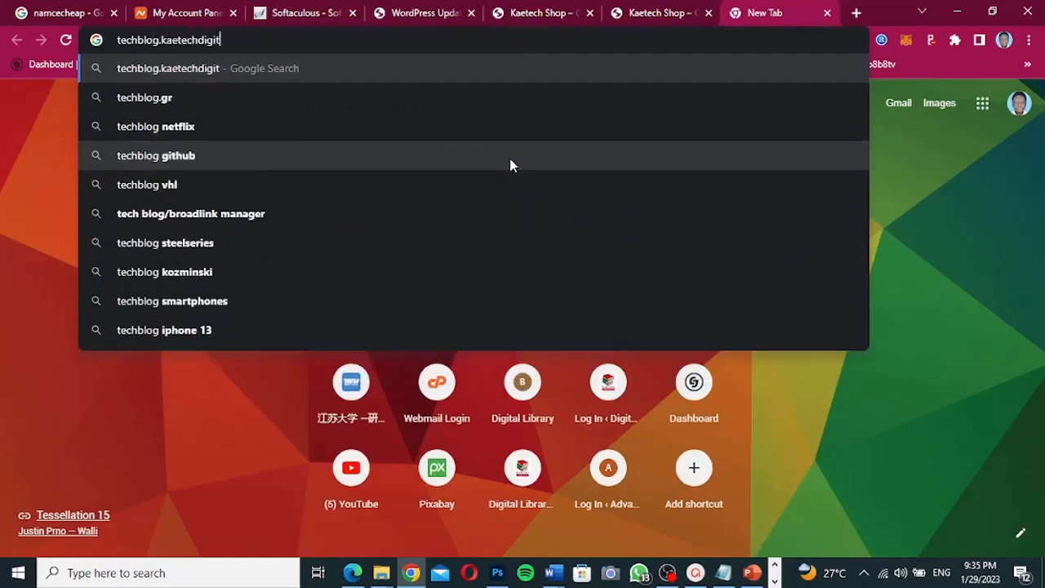
type("al.com")
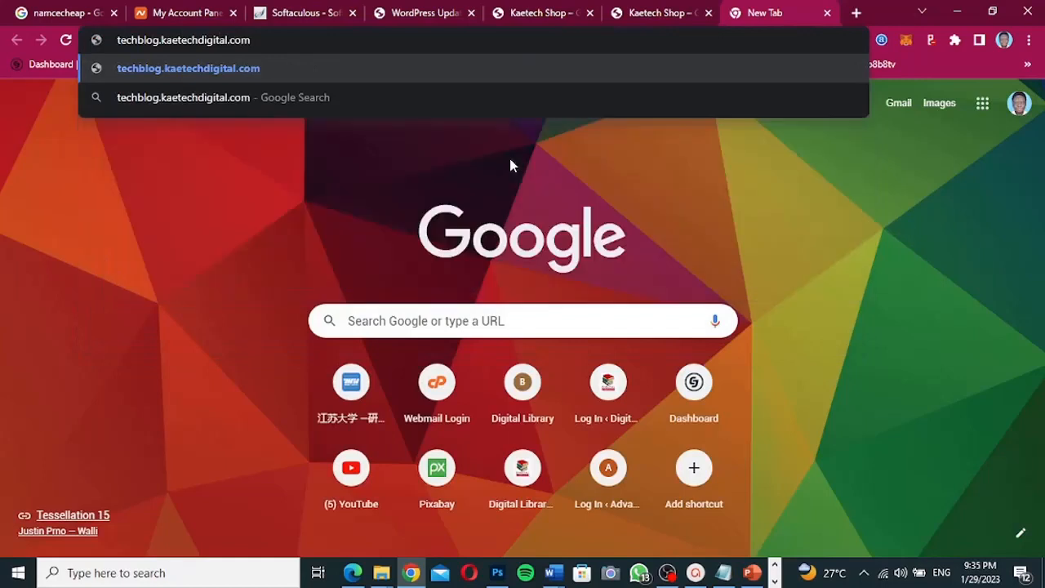
key("Return")
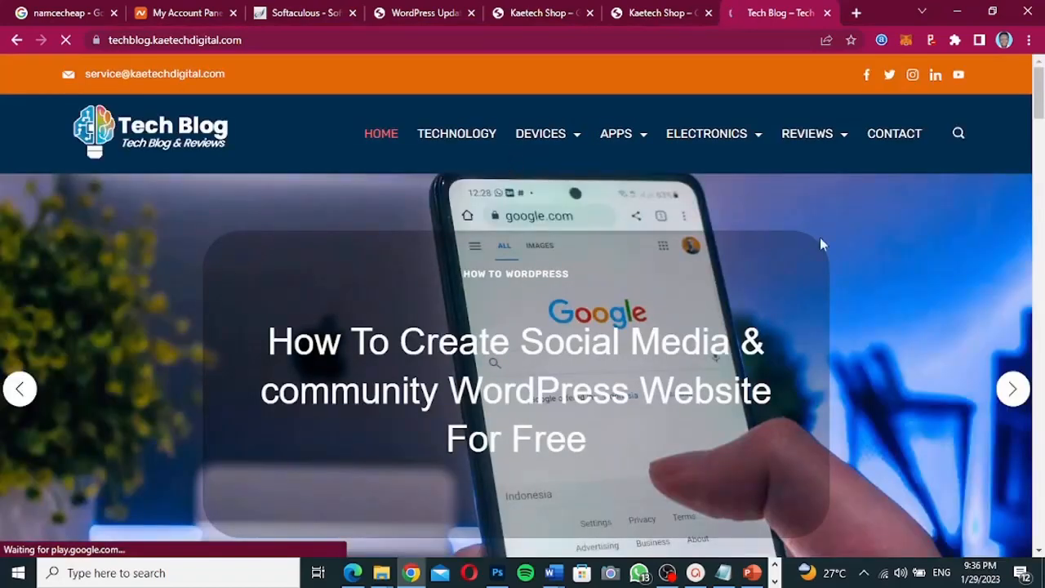
- Read the 'Money Making Blog For Free With WordPress' article, then go back to the Updates tab
mouse_move(1040, 78)
left_mouse_down()
mouse_move(1039, 284)
mouse_move(1037, 77)
left_mouse_up()
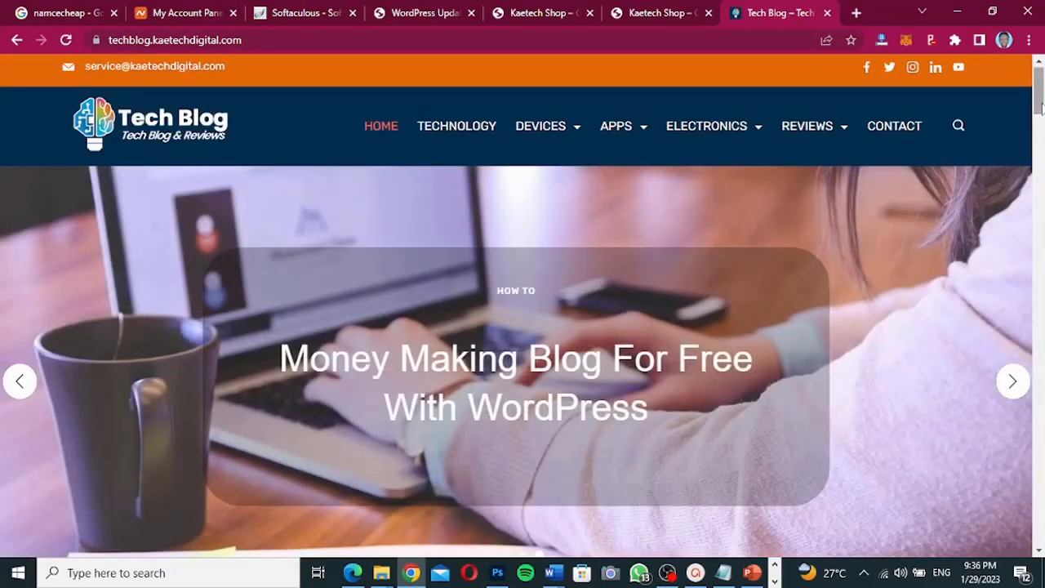
left_click_drag(1042, 106, 1035, 178)
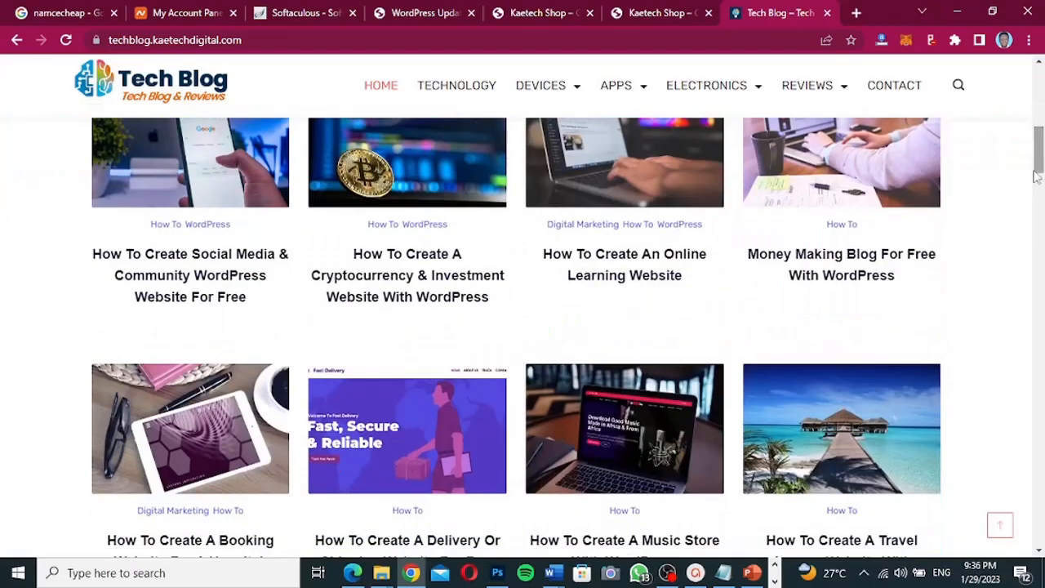
left_click(816, 261)
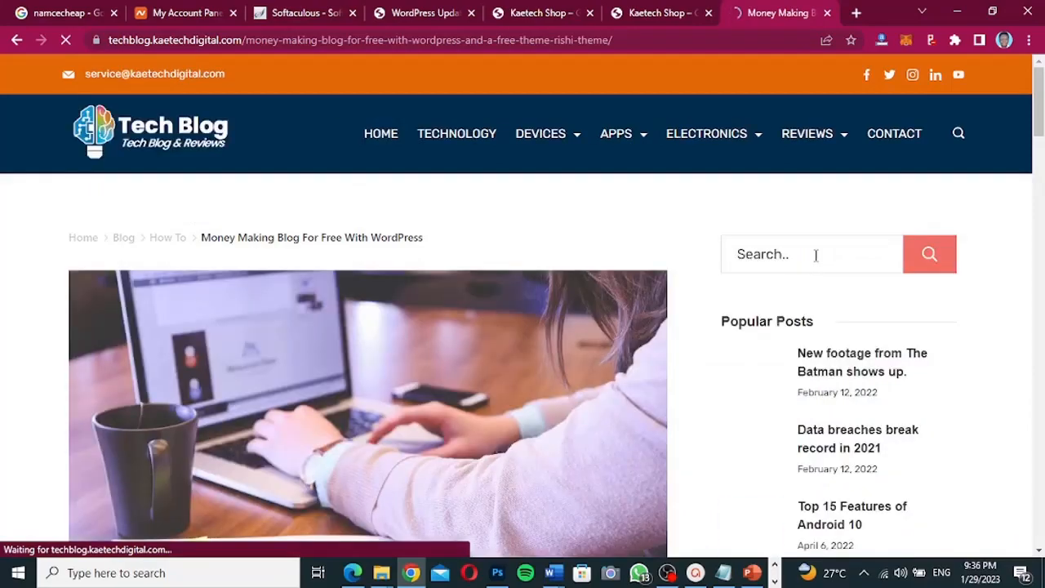
left_click_drag(1037, 126, 1040, 7)
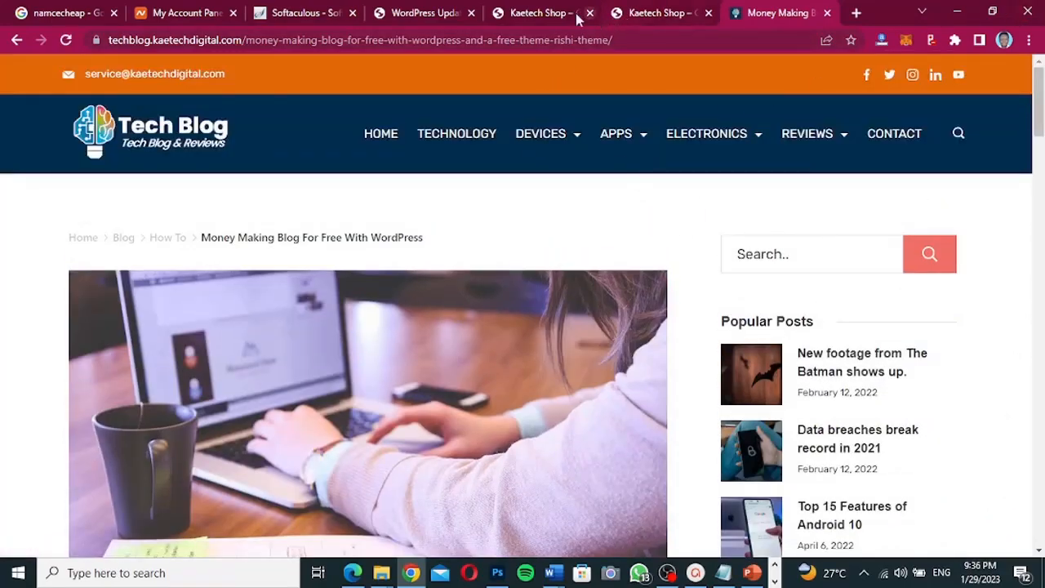
left_click(415, 15)
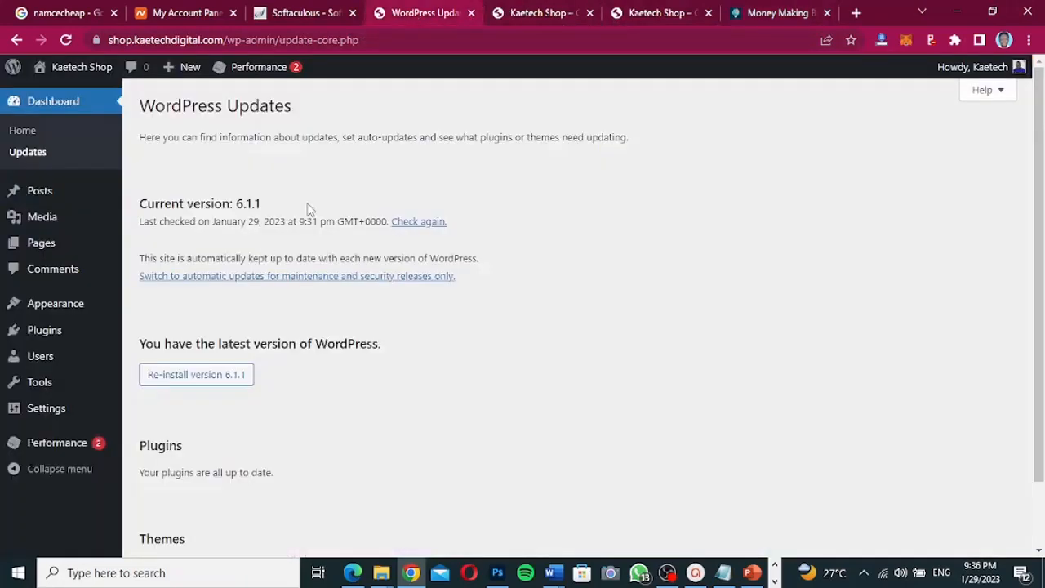
- Start a new post and dismiss the block editor welcome guide
mouse_move(35, 197)
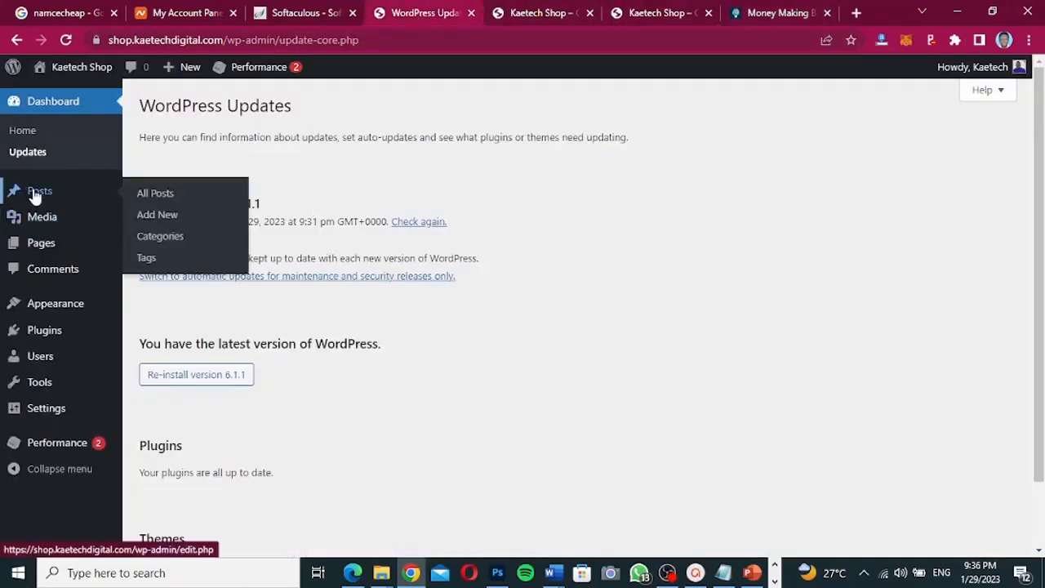
left_click(157, 219)
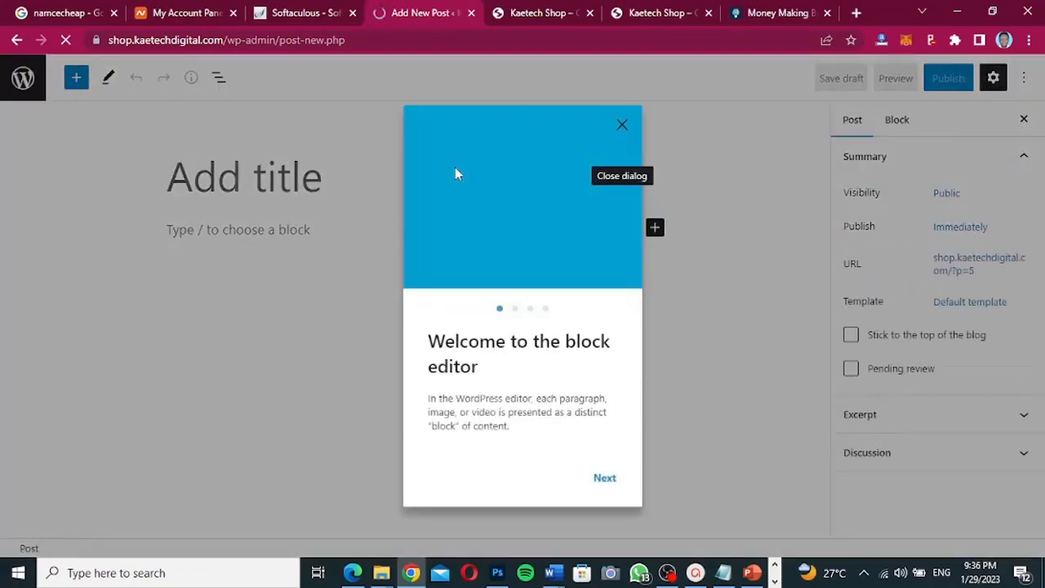
left_click(622, 126)
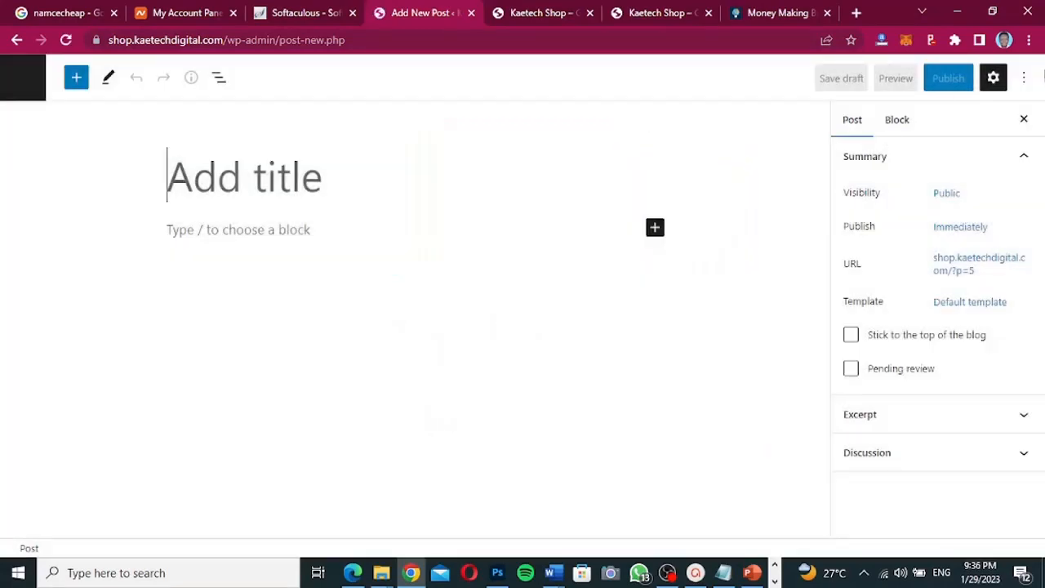
- Turn off Fullscreen mode in the editor options, then return to the Money Making Blog article
left_click(1026, 80)
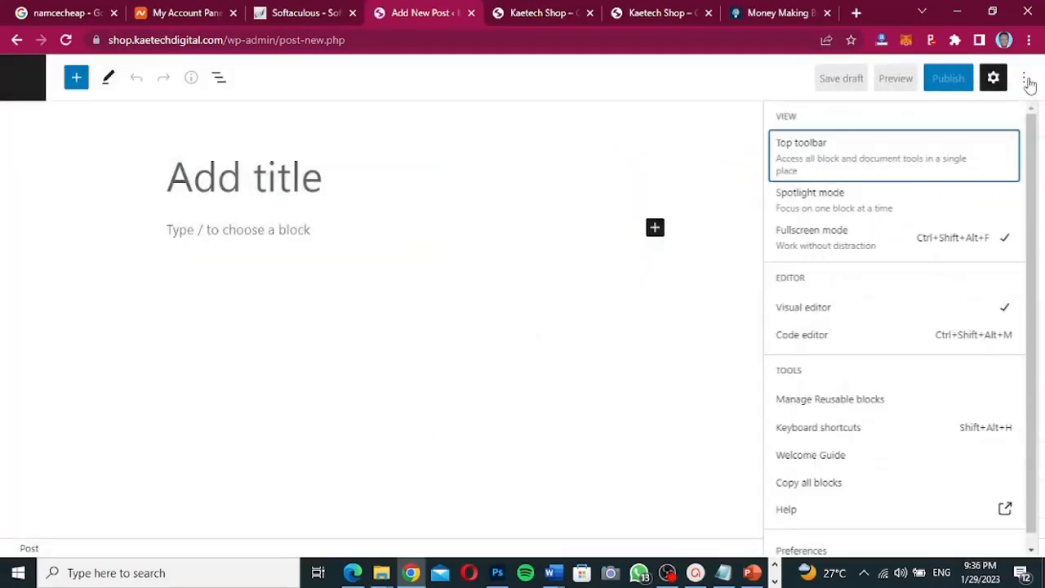
left_click(862, 242)
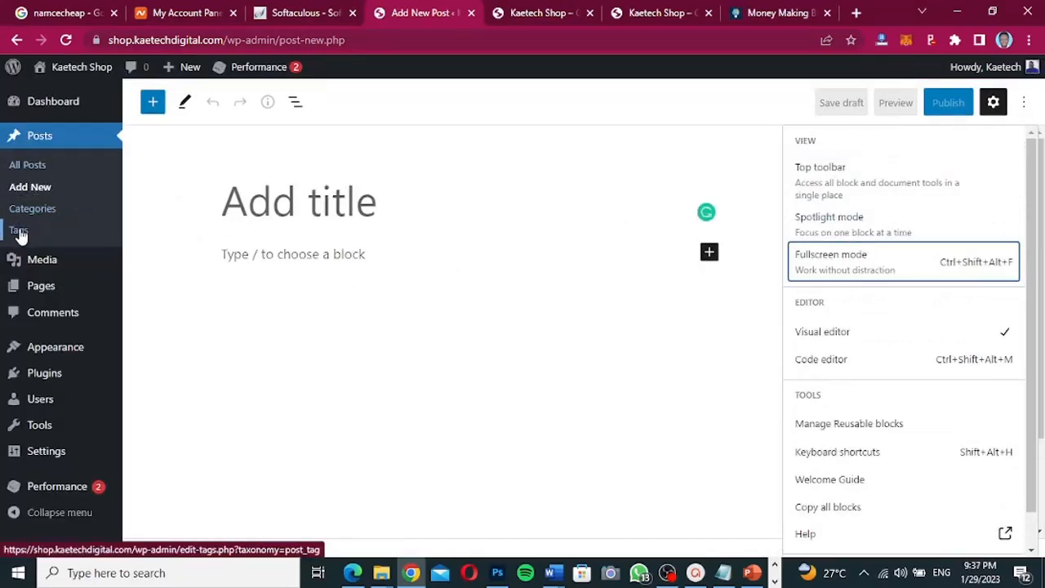
left_click(764, 17)
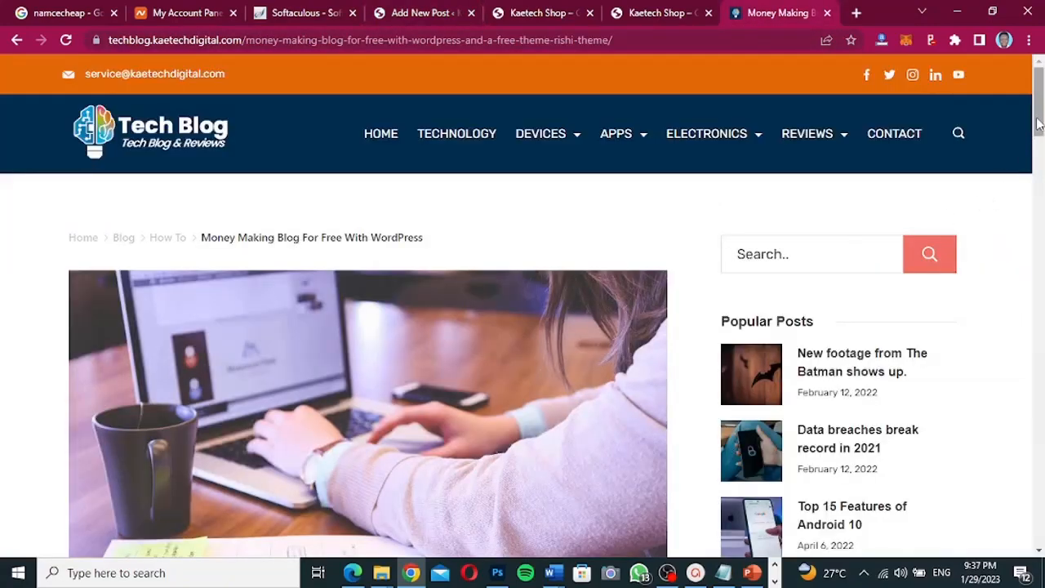
left_click_drag(1040, 123, 1039, 172)
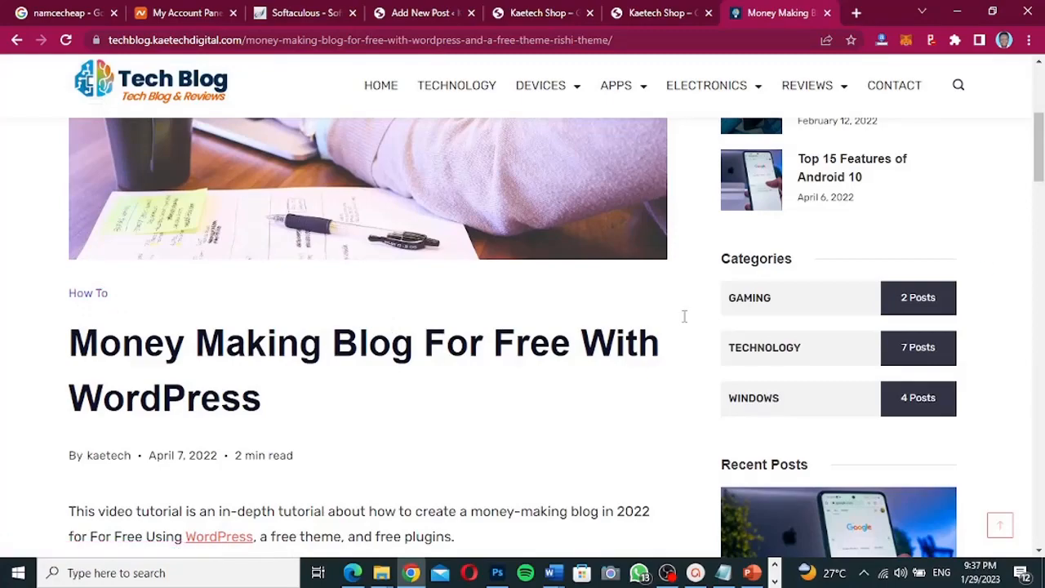
left_click_drag(1040, 156, 1018, 196)
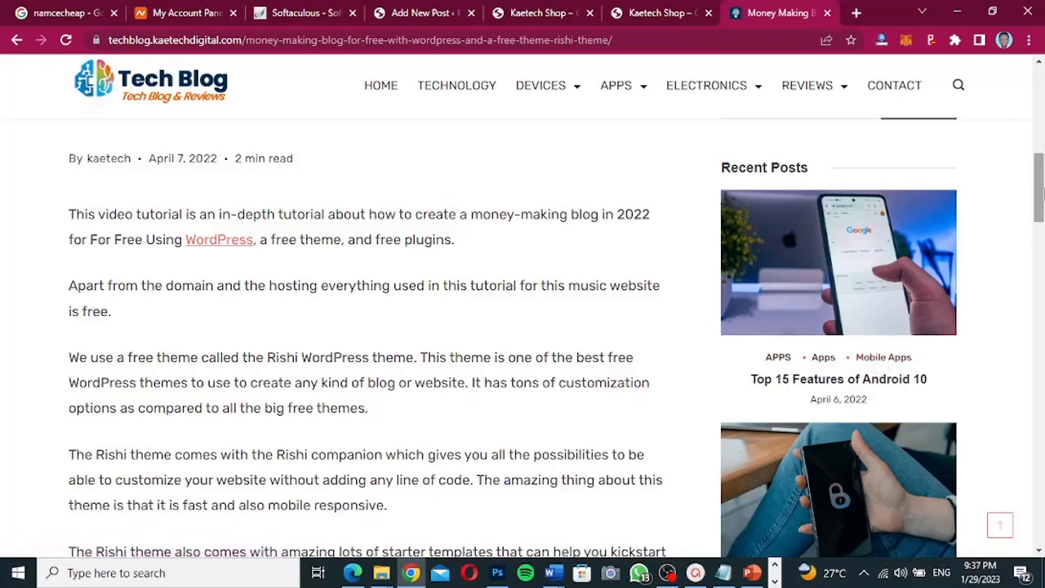
left_click_drag(1038, 200, 1034, 99)
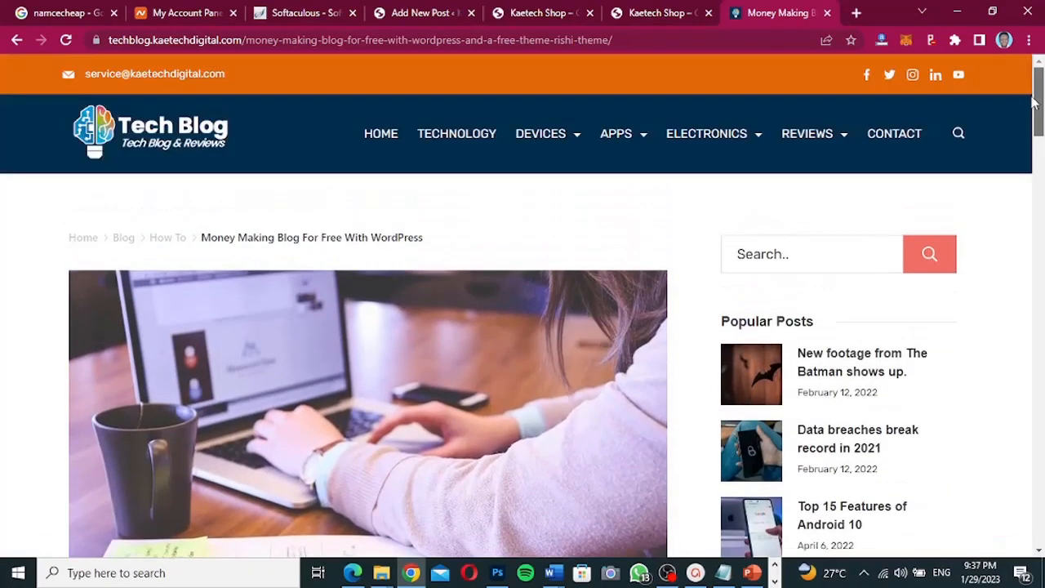
- Back in the new post tab, open Media > Library, which holds no items
left_click(418, 15)
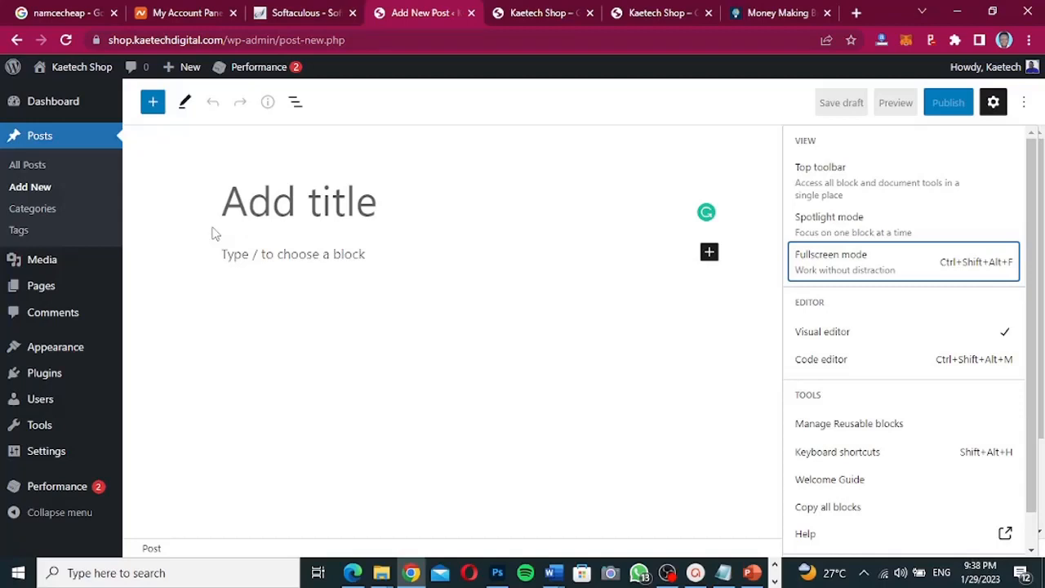
mouse_move(32, 266)
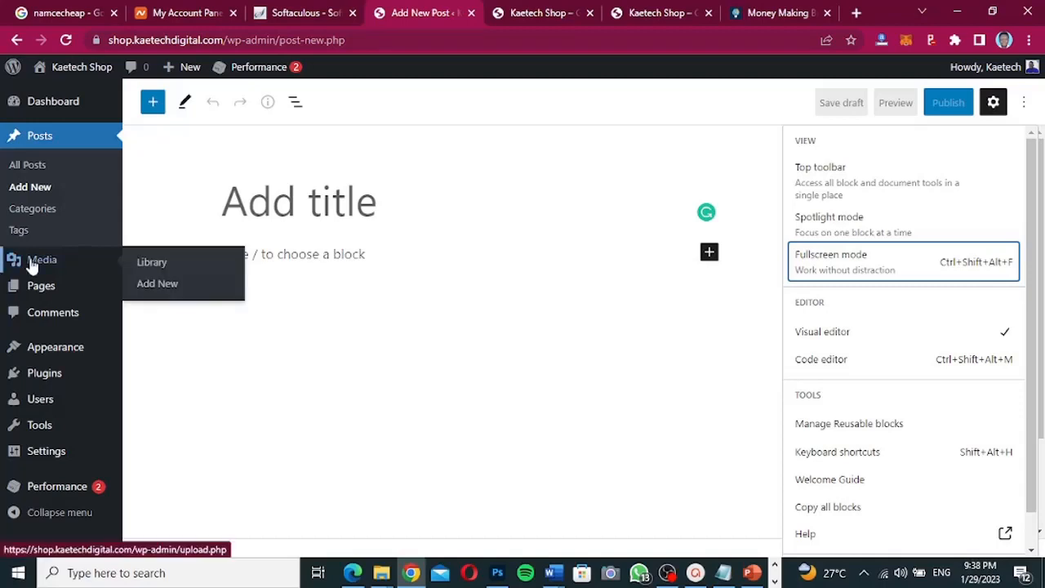
left_click(147, 271)
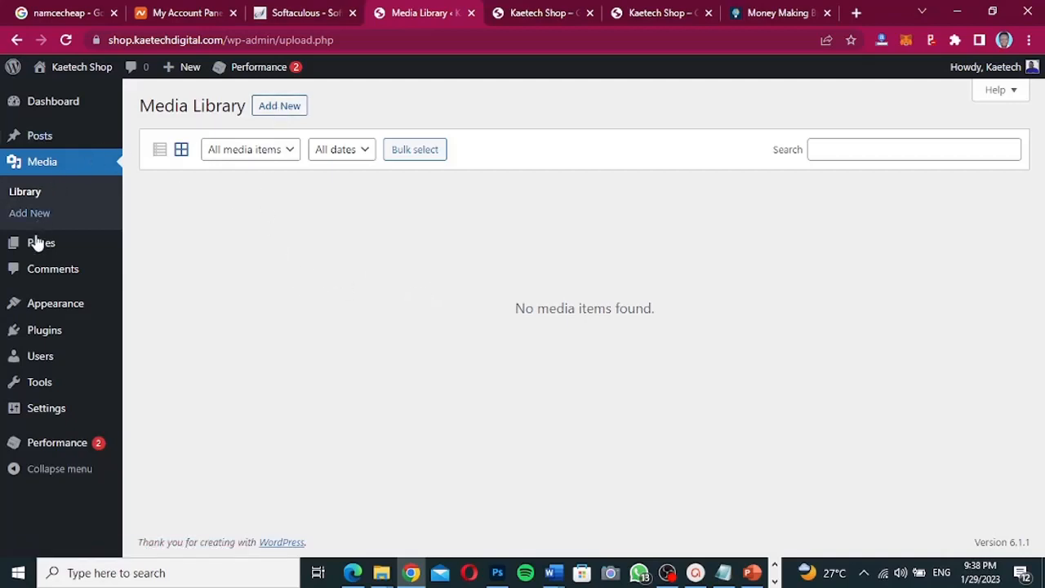
- Look over the Privacy Policy draft and Sample Page under All Pages, then add a blank page
mouse_move(35, 243)
left_click(166, 245)
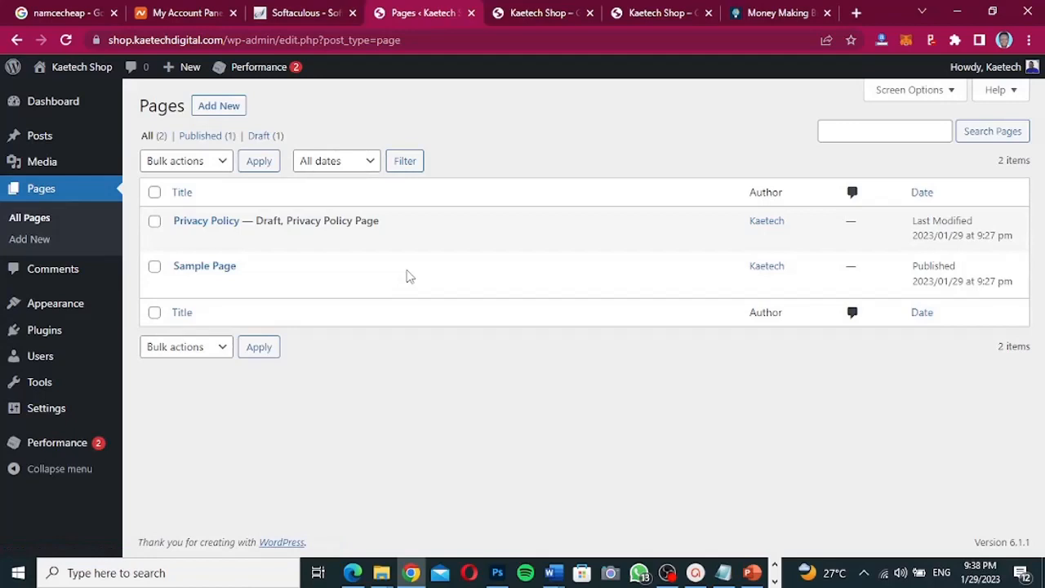
mouse_move(220, 296)
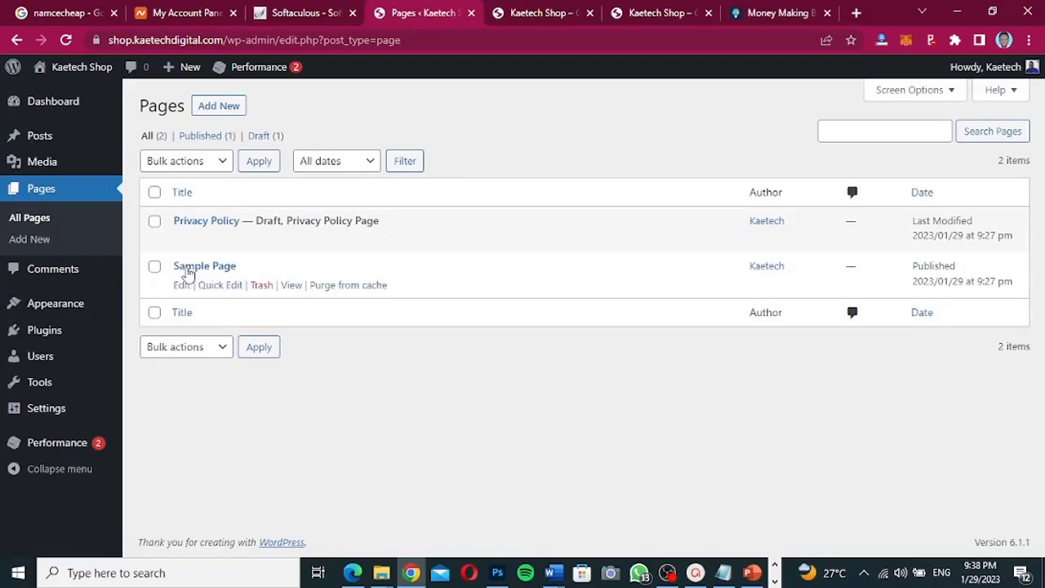
mouse_move(186, 233)
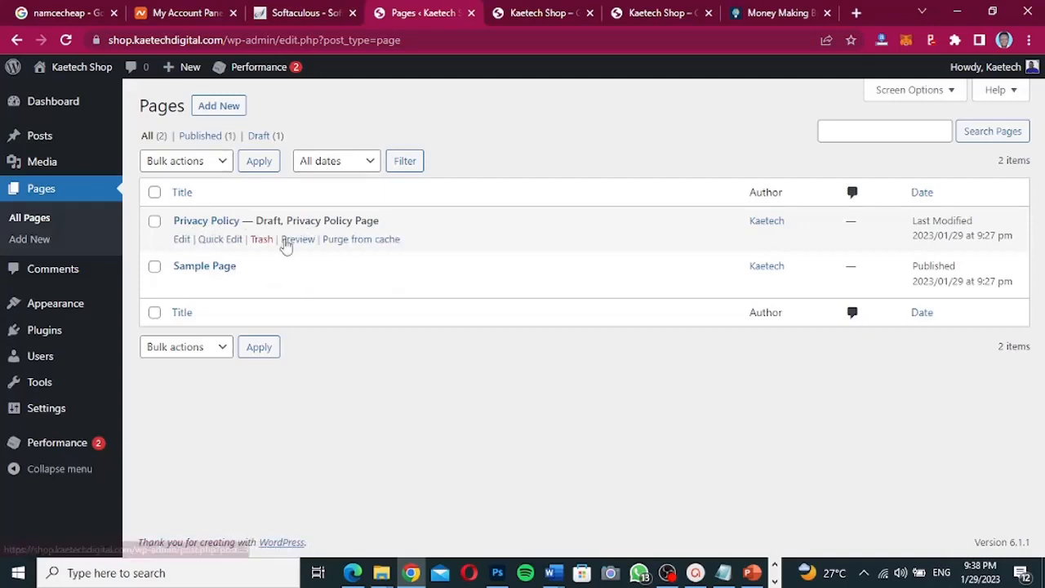
mouse_move(186, 281)
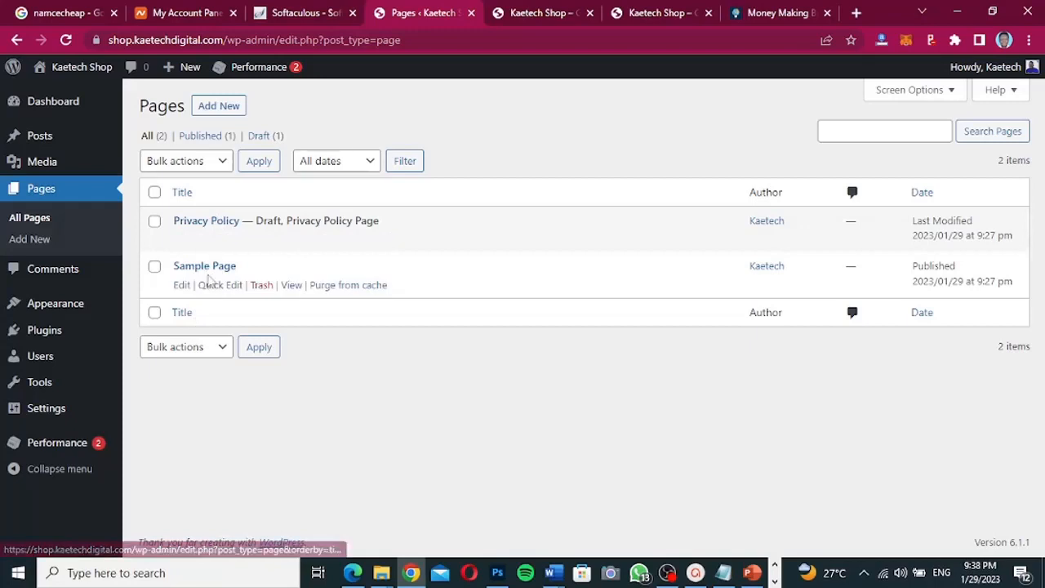
mouse_move(210, 249)
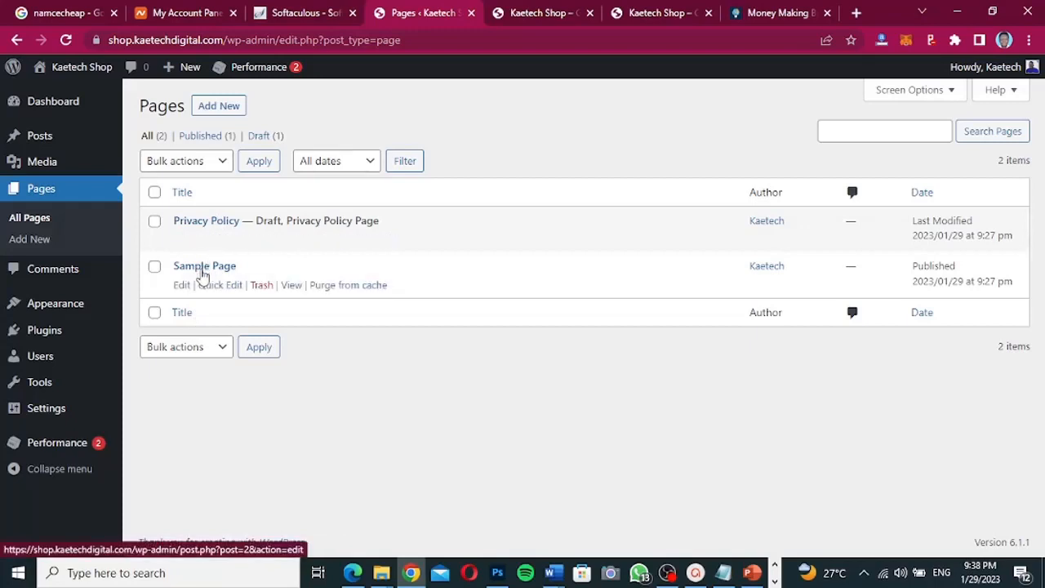
mouse_move(37, 138)
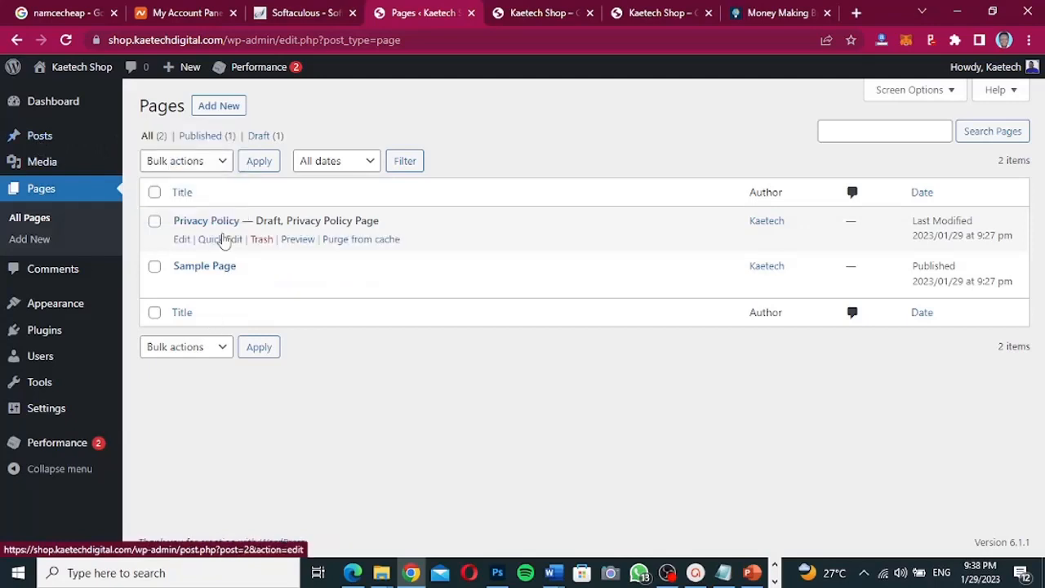
left_click(225, 107)
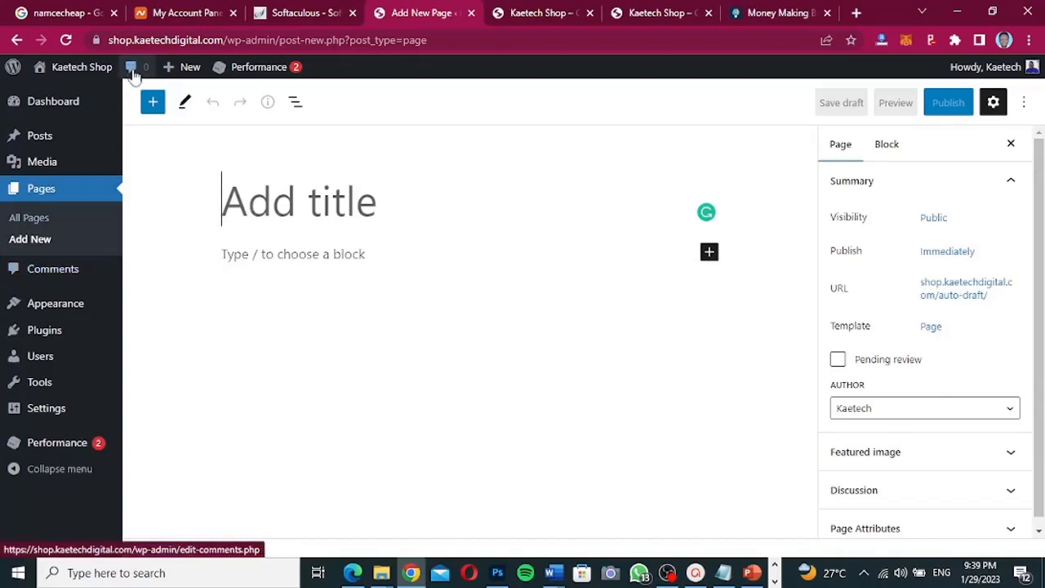
left_click(45, 276)
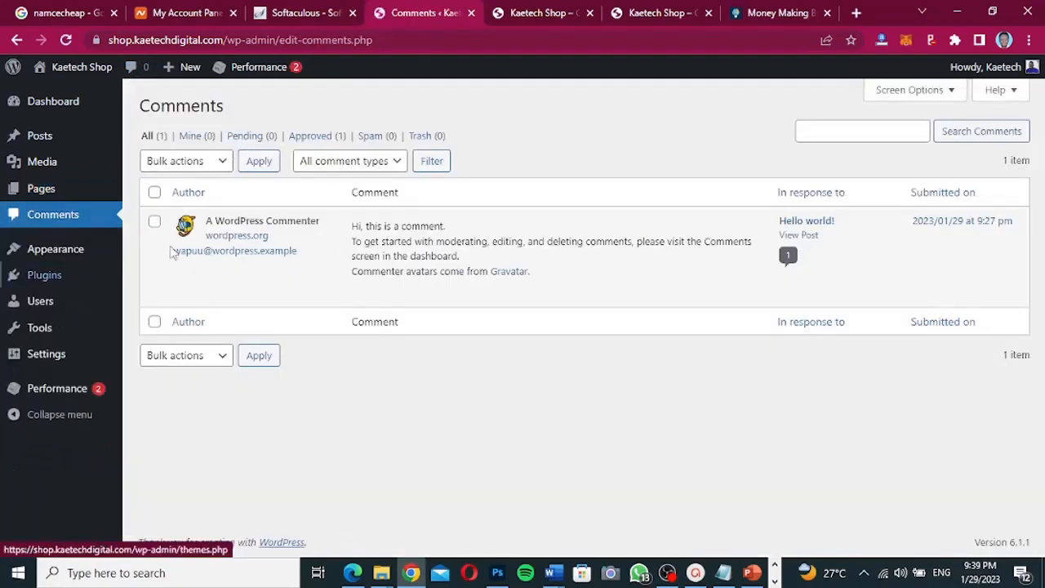
mouse_move(285, 236)
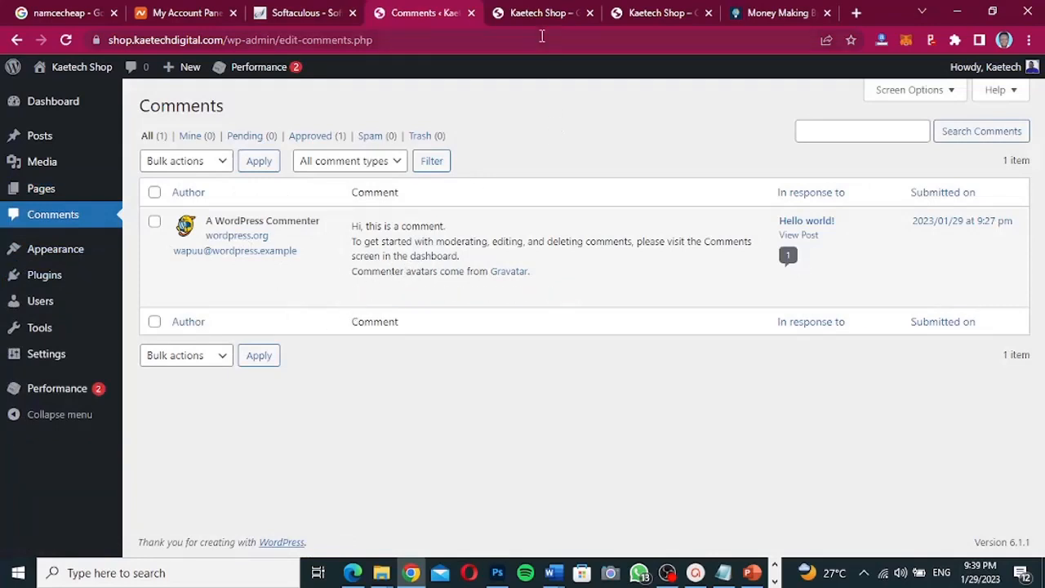
left_click(535, 17)
scroll(514, 351, "up", 5)
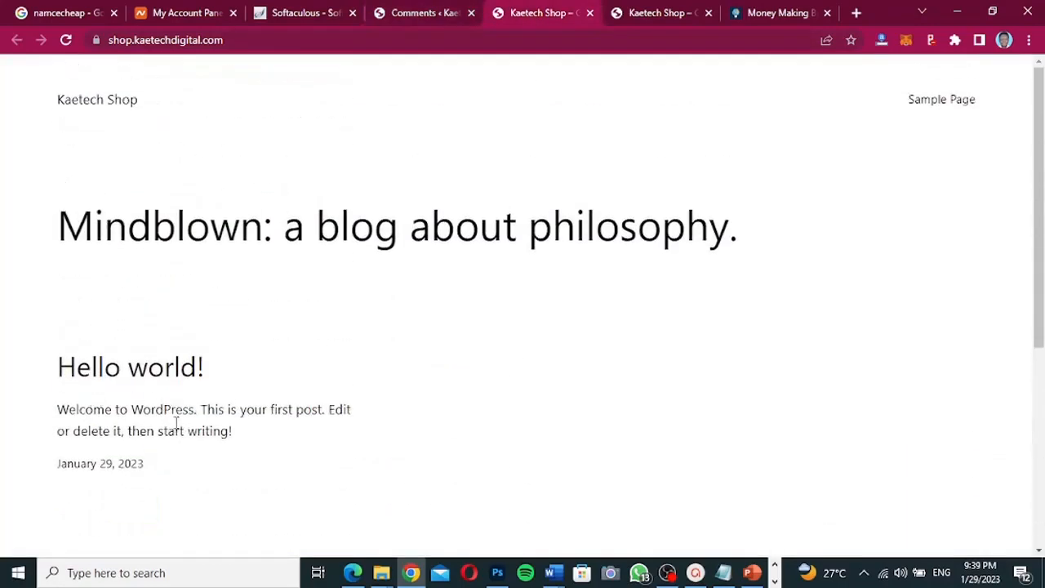
left_click(160, 374)
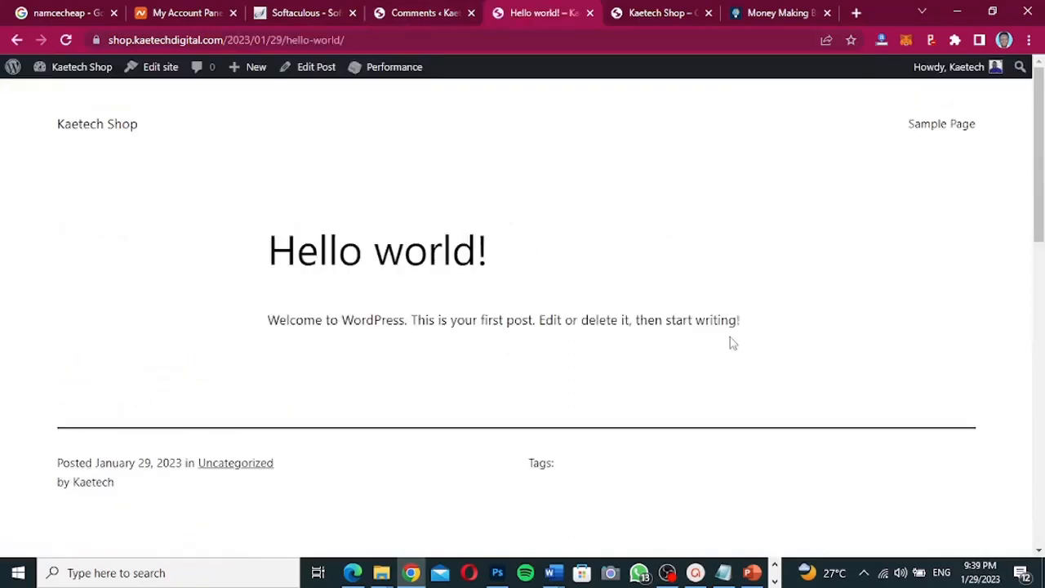
scroll(618, 366, "down", 4)
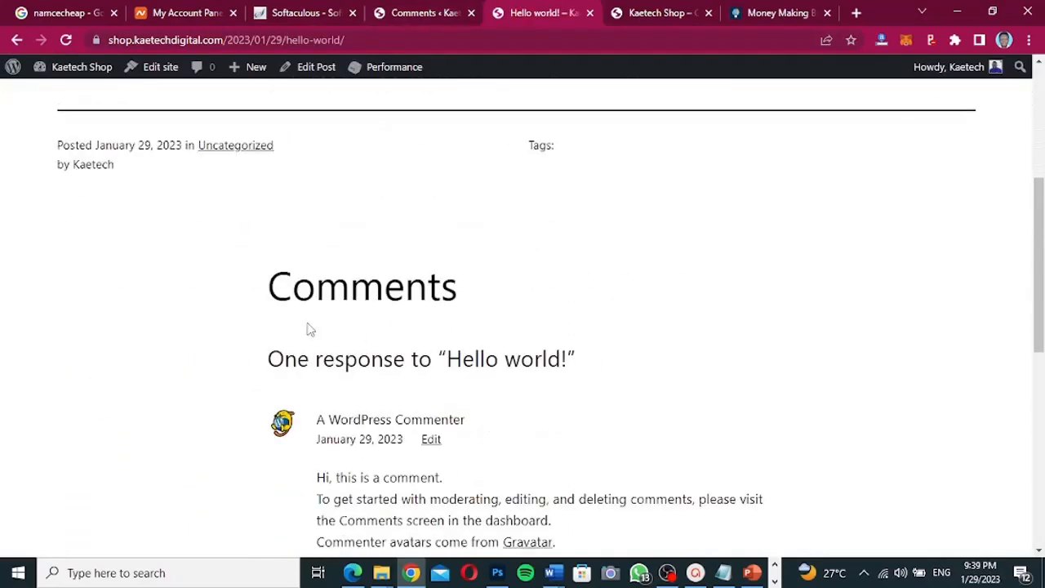
scroll(536, 370, "down", 3)
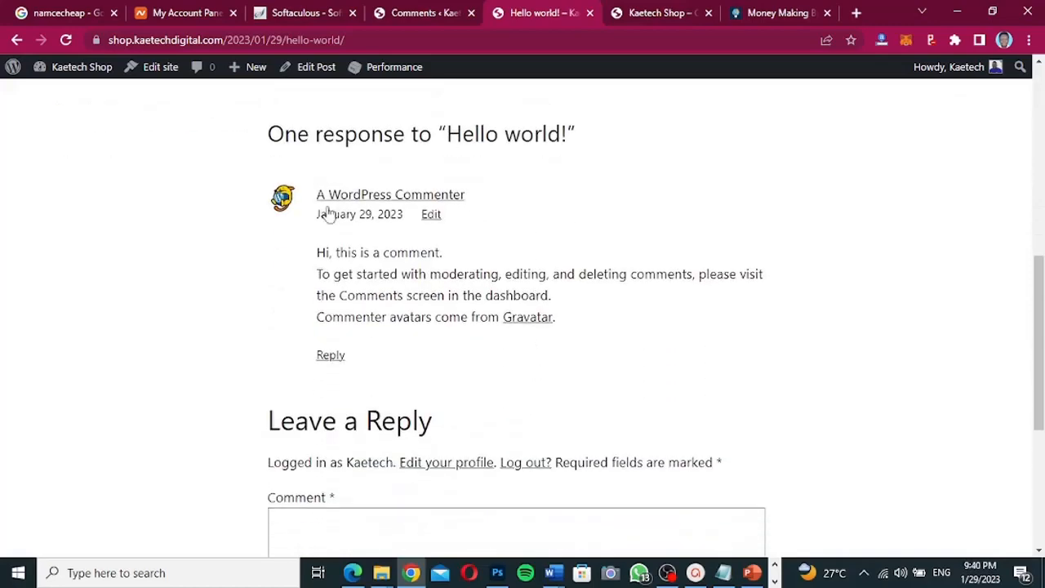
scroll(479, 392, "down", 4)
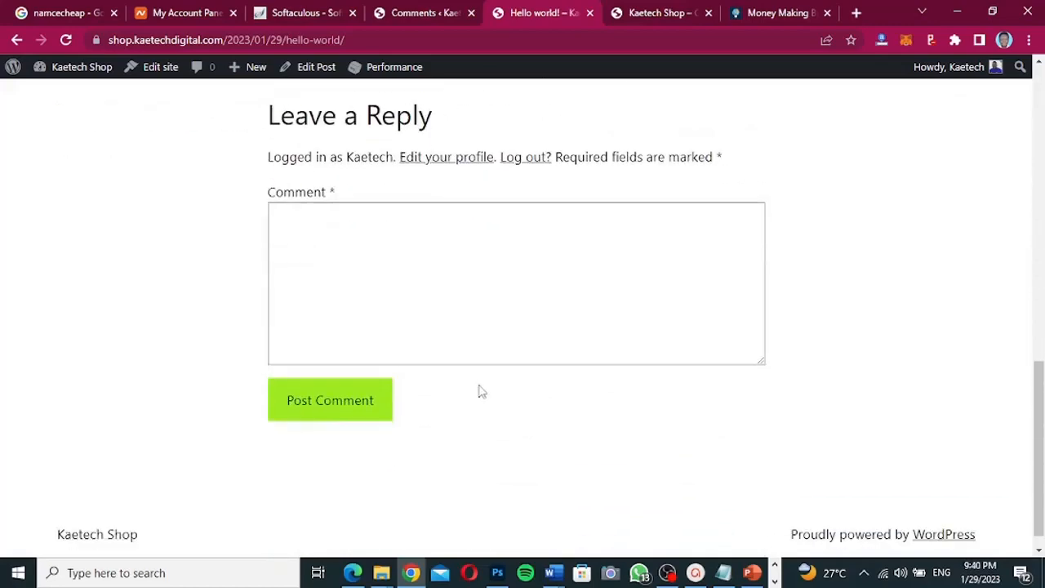
left_click(425, 16)
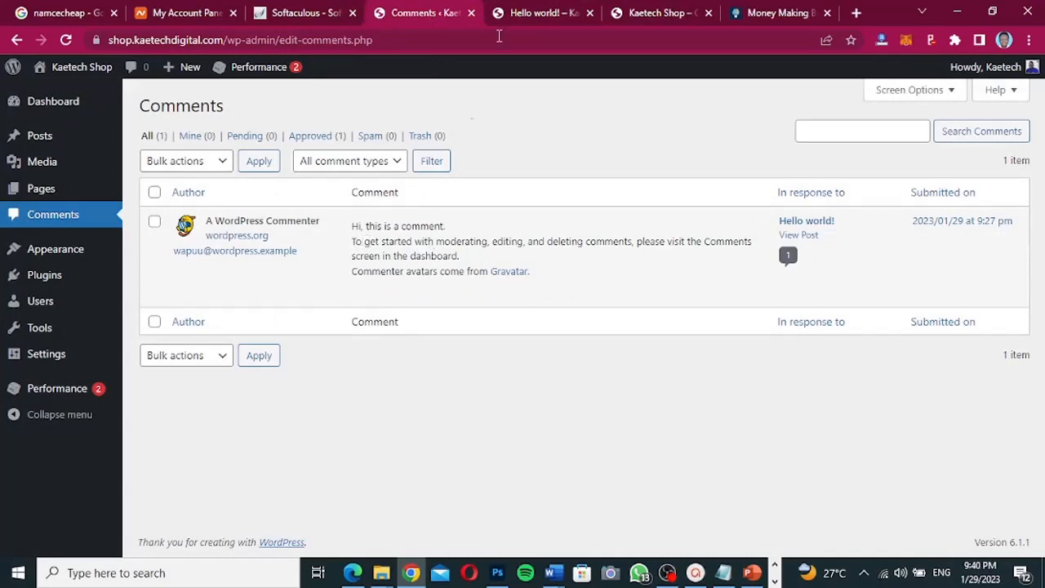
left_click(532, 11)
scroll(371, 201, "up", 3)
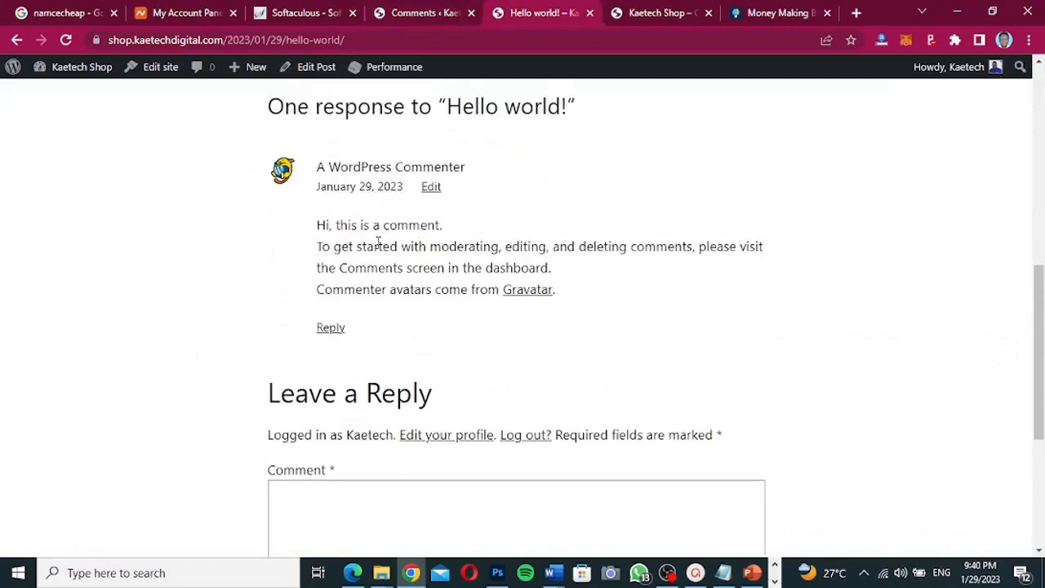
left_click(395, 14)
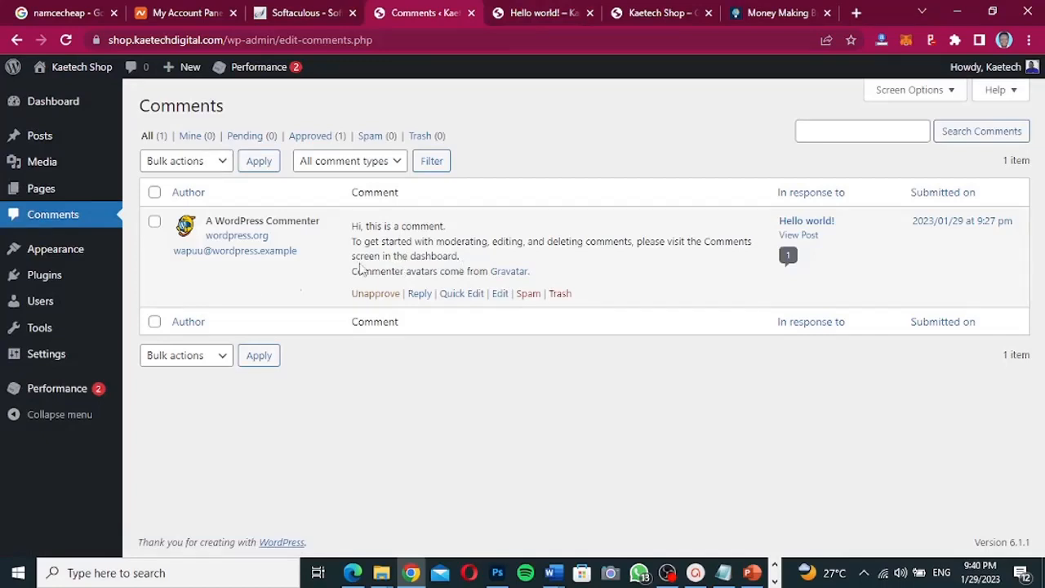
mouse_move(24, 252)
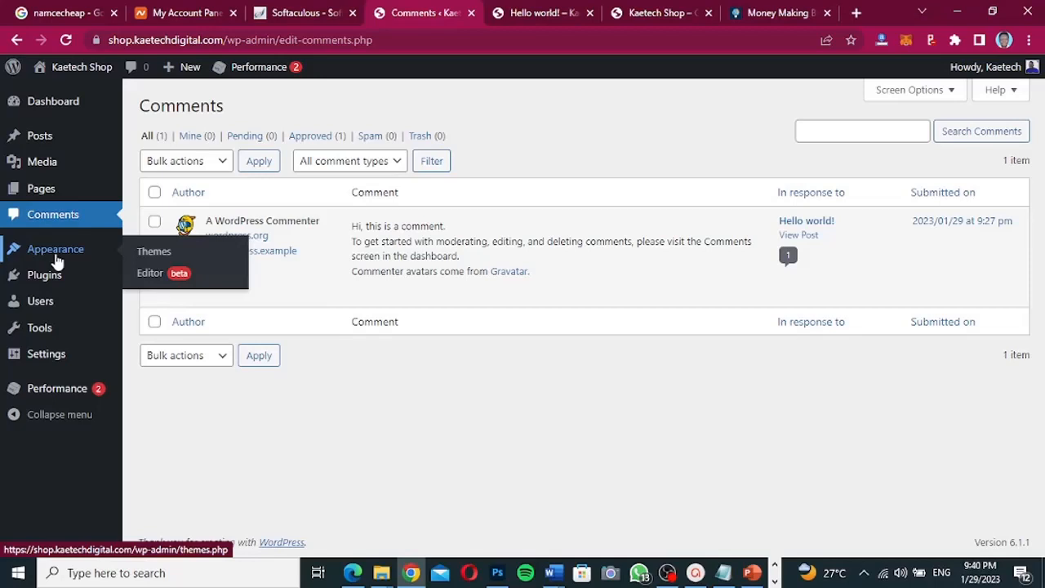
mouse_move(49, 278)
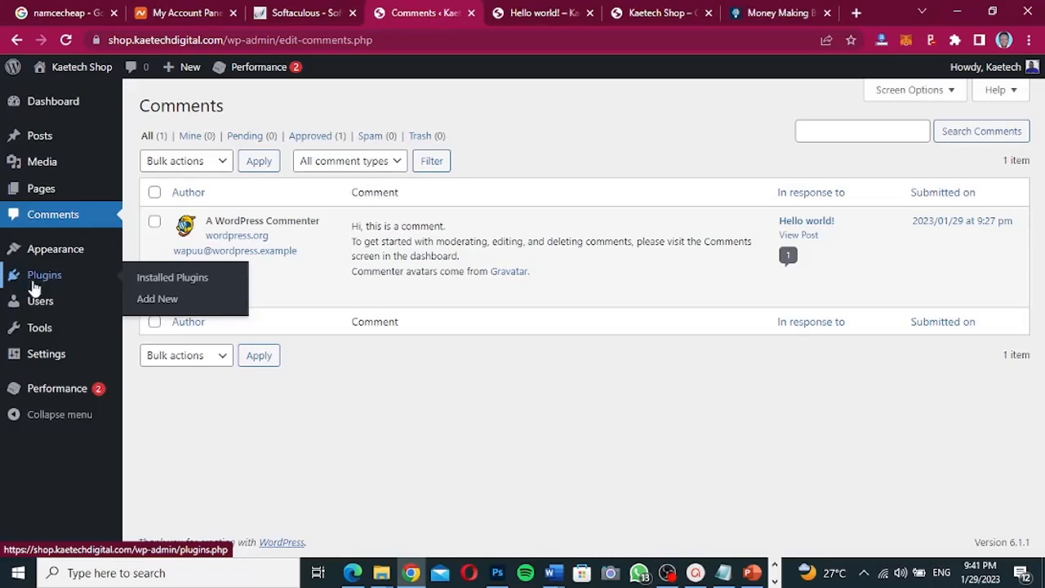
mouse_move(34, 307)
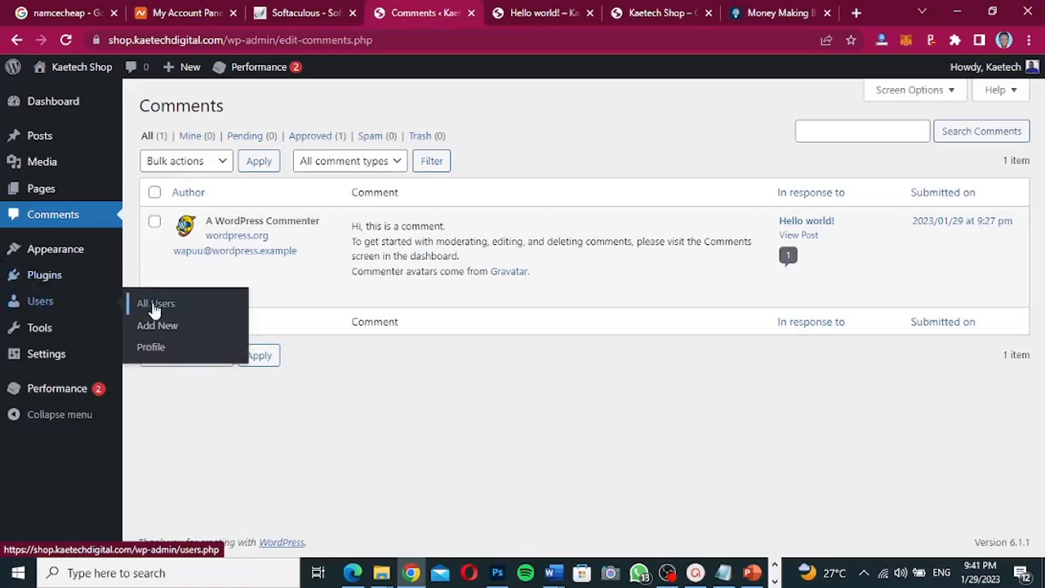
- View All Users with its single Administrator, then open Settings > General for 'Kaetech Shop'
left_click(155, 308)
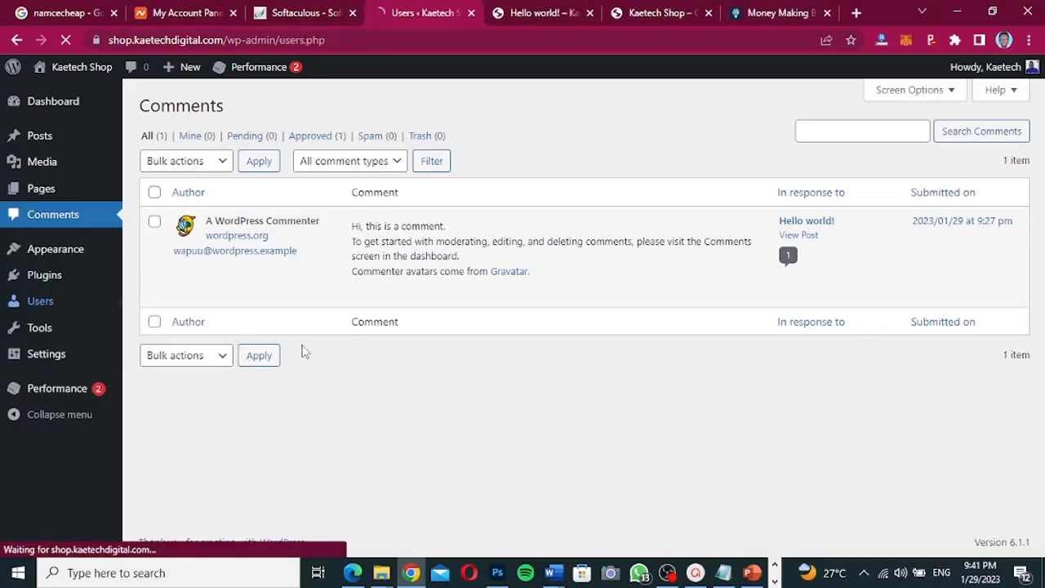
mouse_move(236, 219)
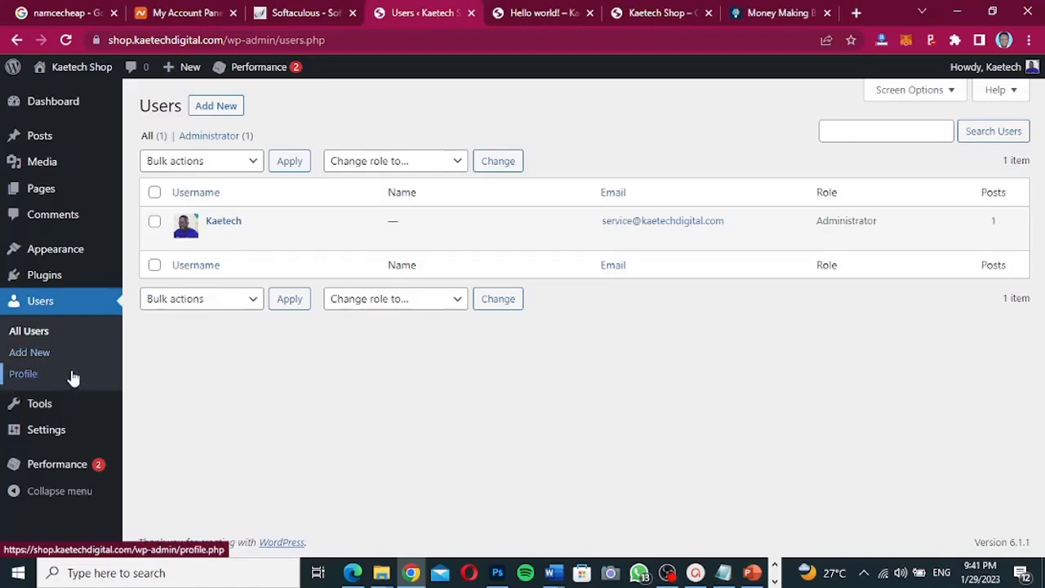
mouse_move(41, 415)
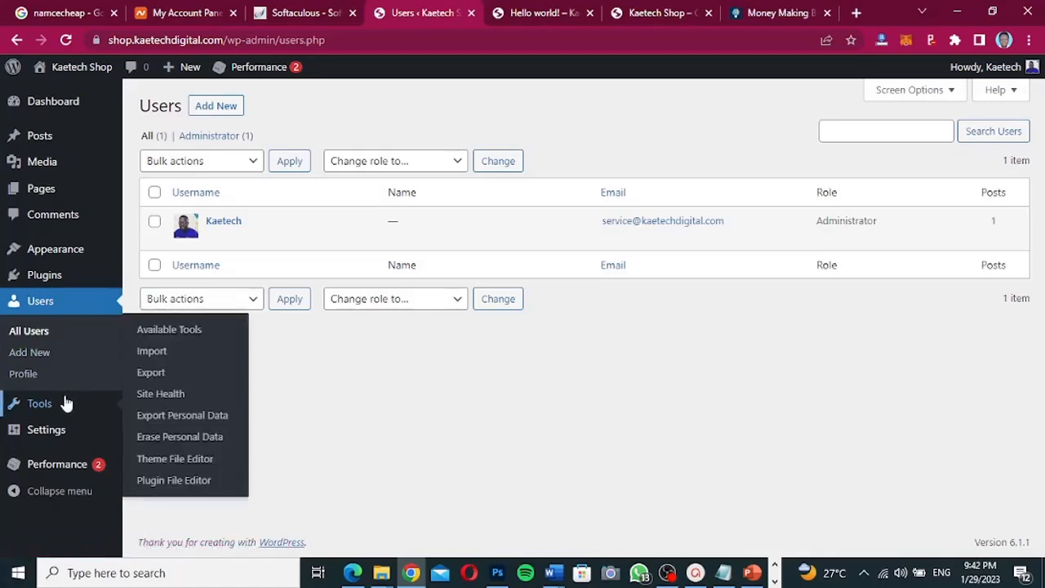
mouse_move(46, 439)
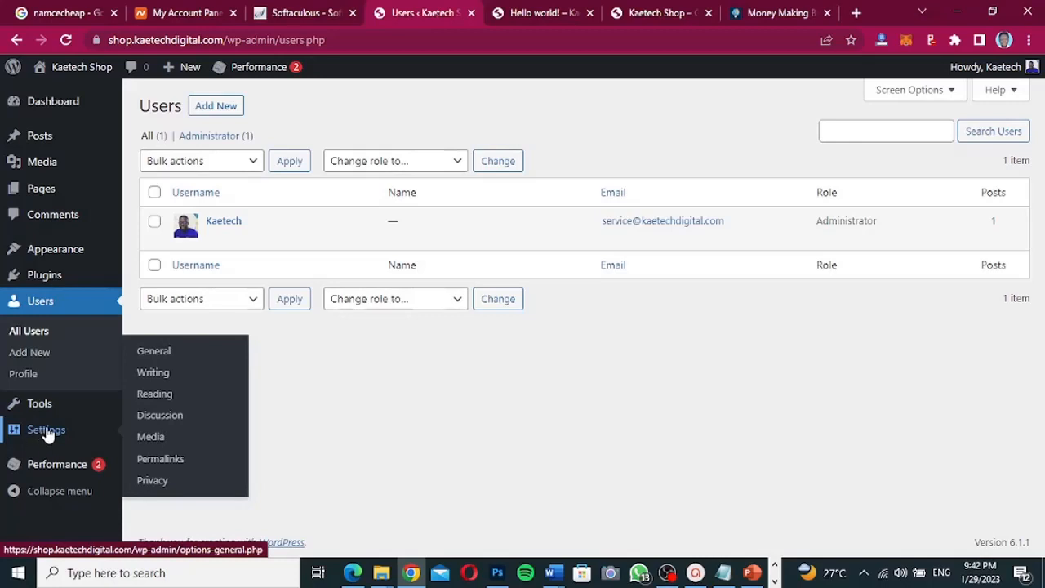
left_click(157, 360)
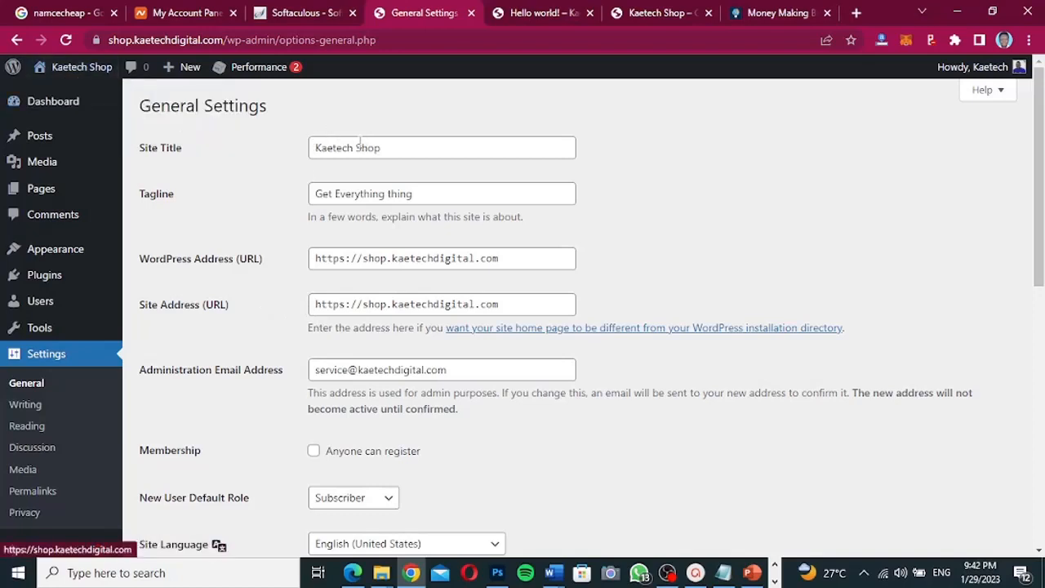
- Replace 'Shop' with 'Digital' so the site title reads 'Kaetech Digital'
left_click_drag(381, 147, 358, 145)
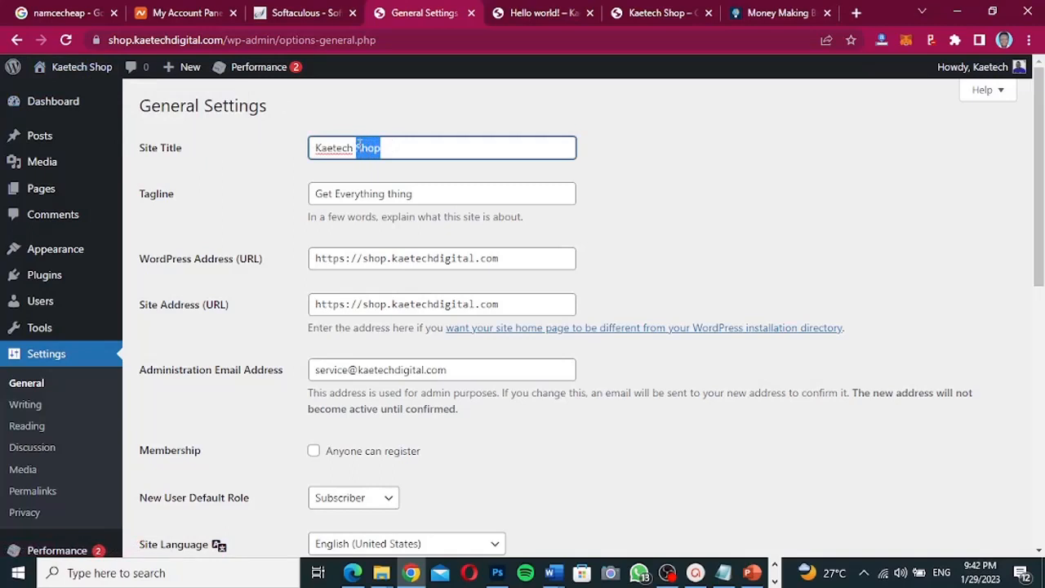
type("Digitak")
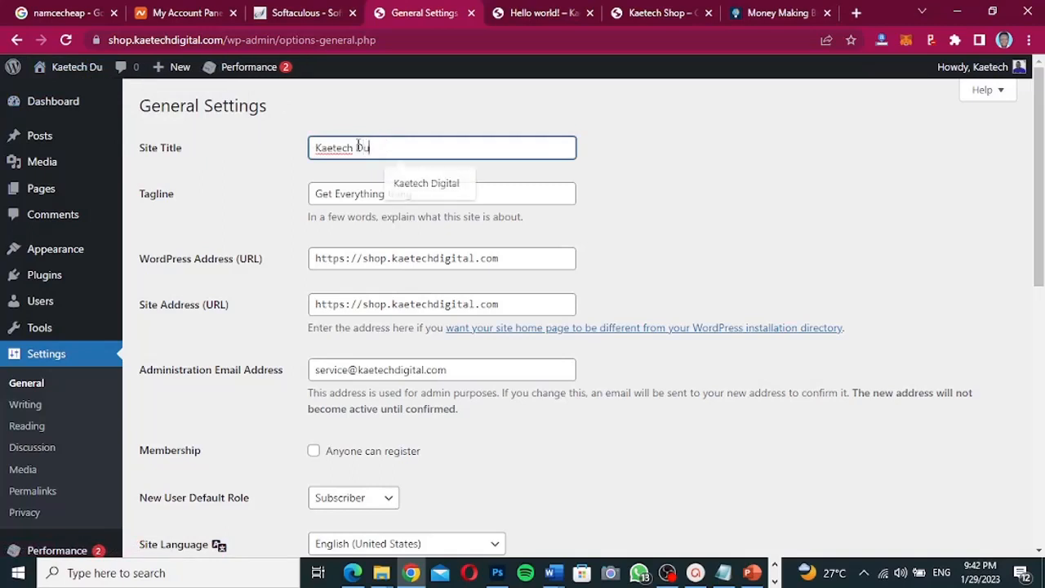
key("BackSpace")
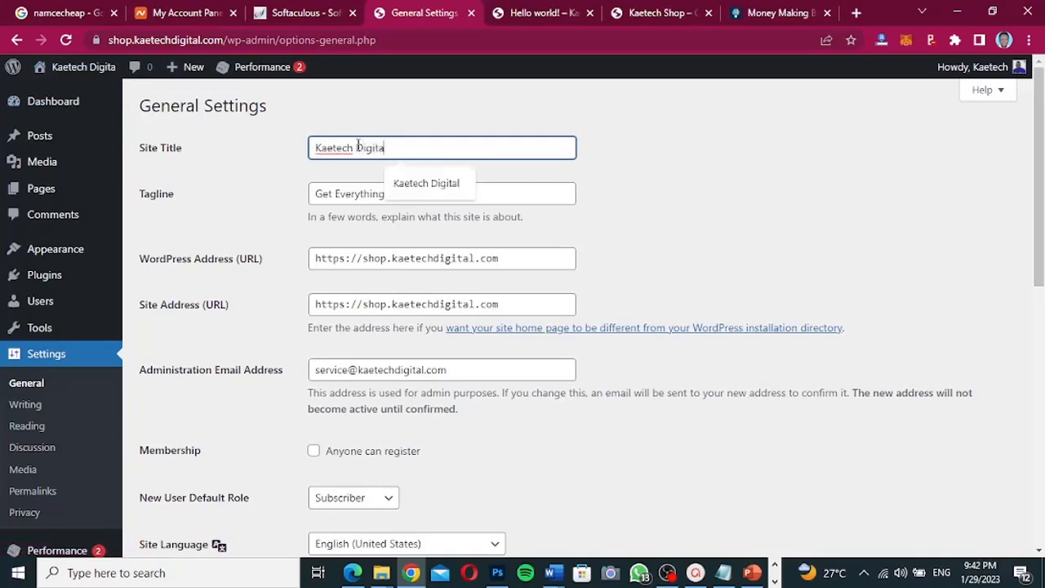
type("l")
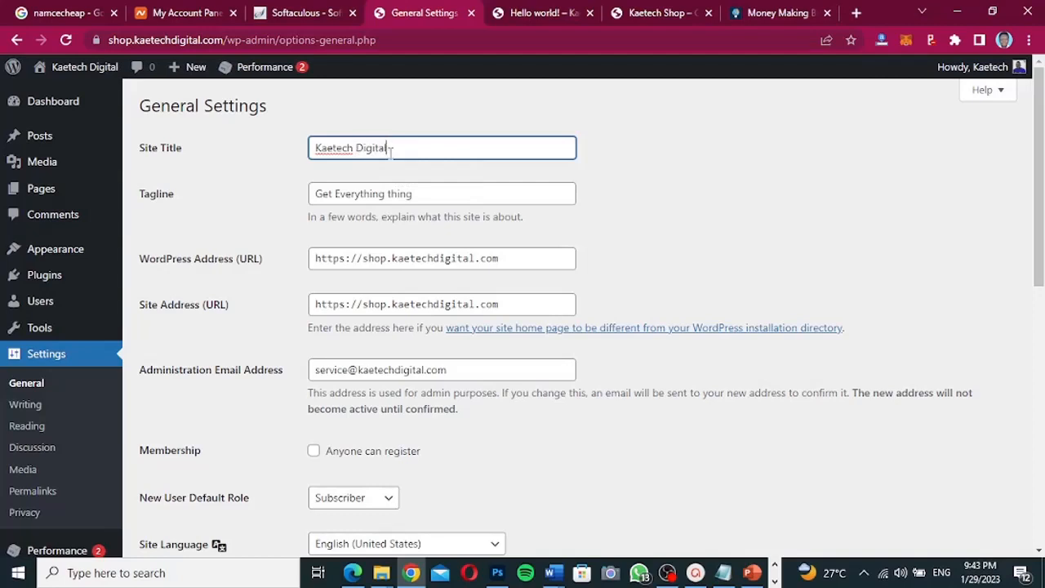
mouse_move(84, 70)
left_click(425, 194)
- Replace the tagline with 'Digital marketing and web design', capitalising the first letter
left_click_drag(425, 194, 307, 195)
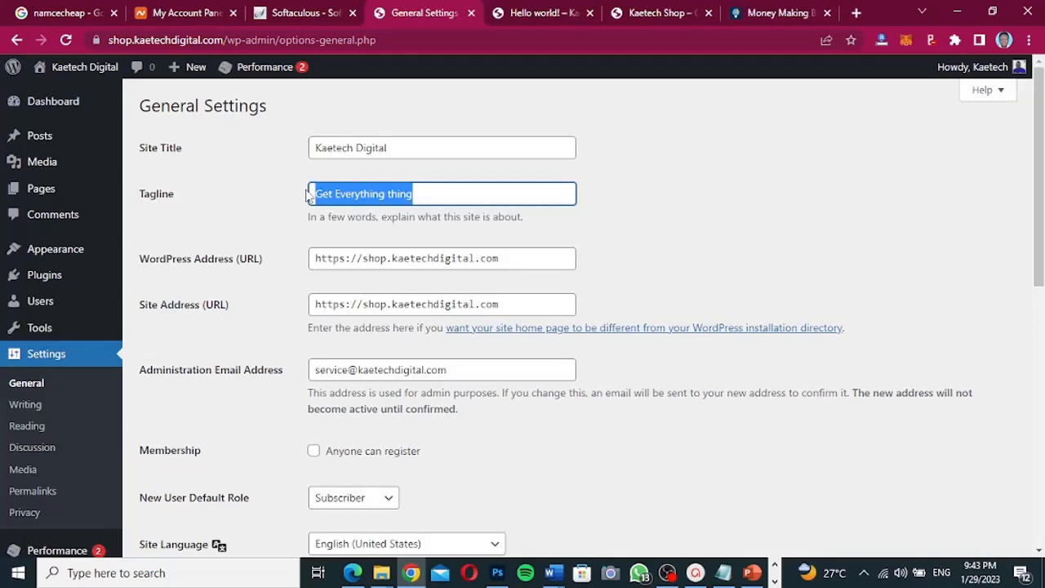
type("d")
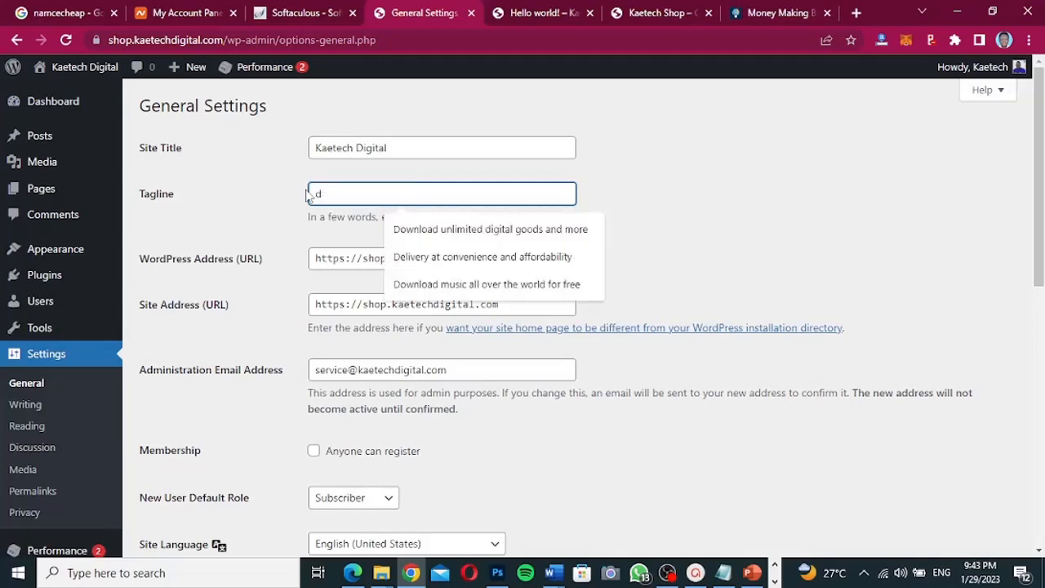
type("igital ")
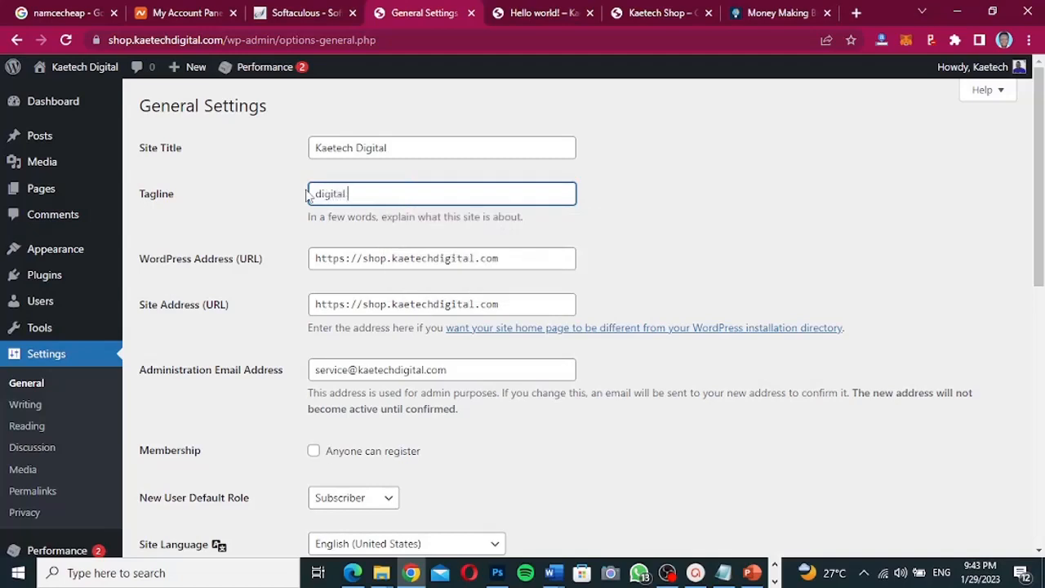
type("marketing and webs")
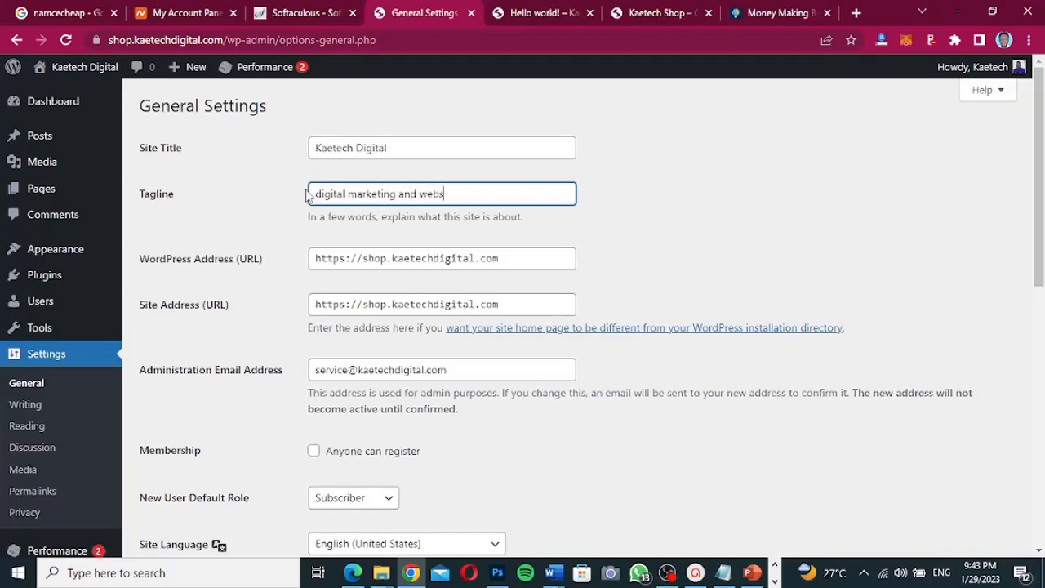
key("BackSpace")
type(" design")
left_click_drag(321, 196, 294, 199)
type("D")
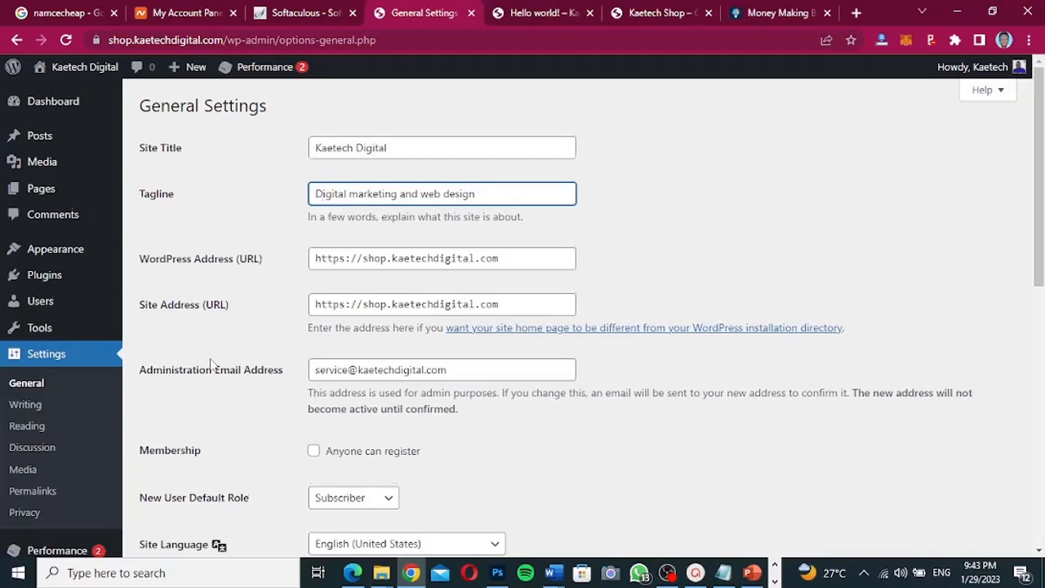
scroll(211, 364, "down", 2)
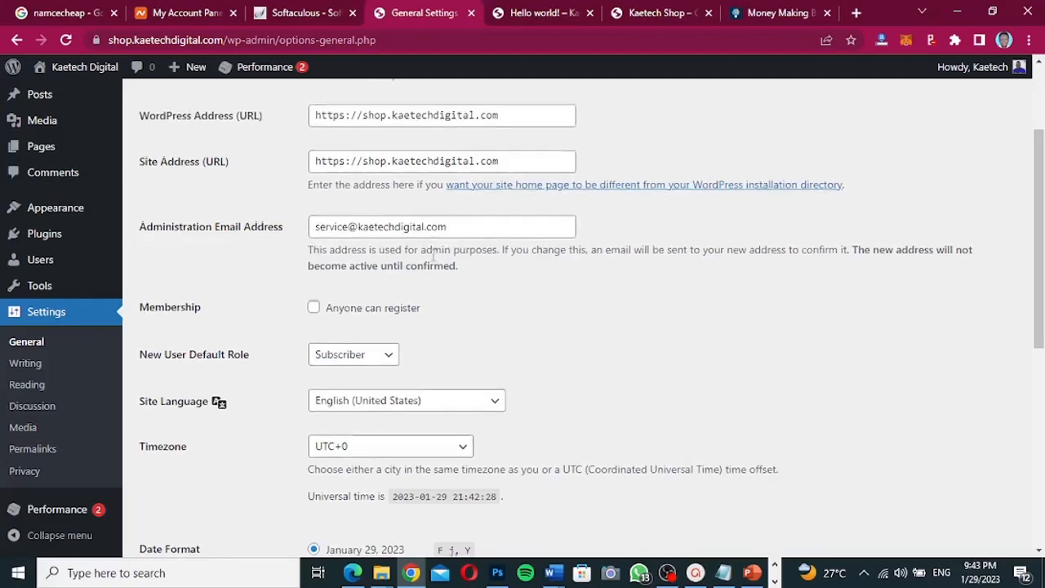
scroll(434, 256, "down", 1)
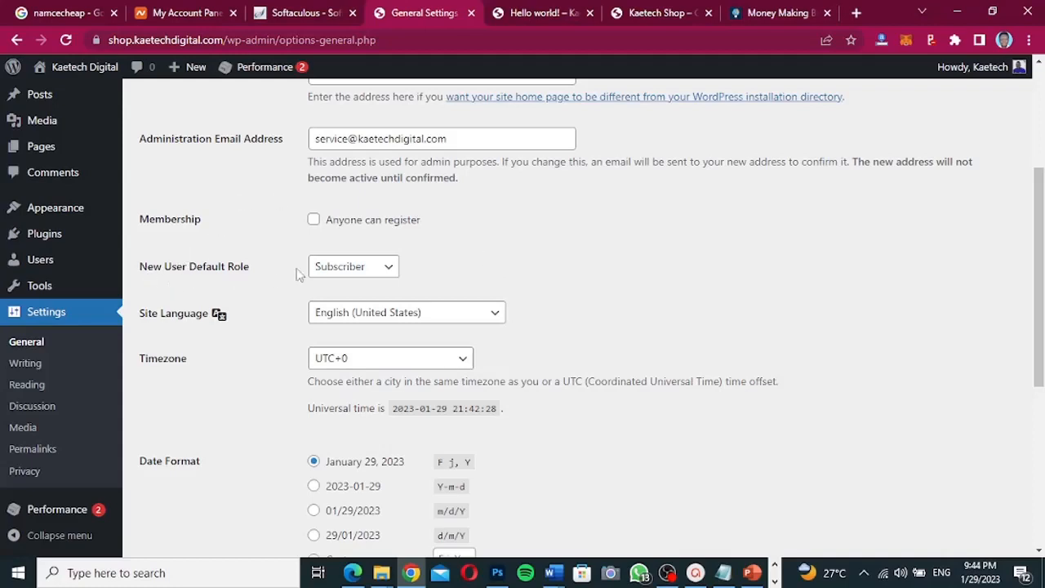
left_click(348, 269)
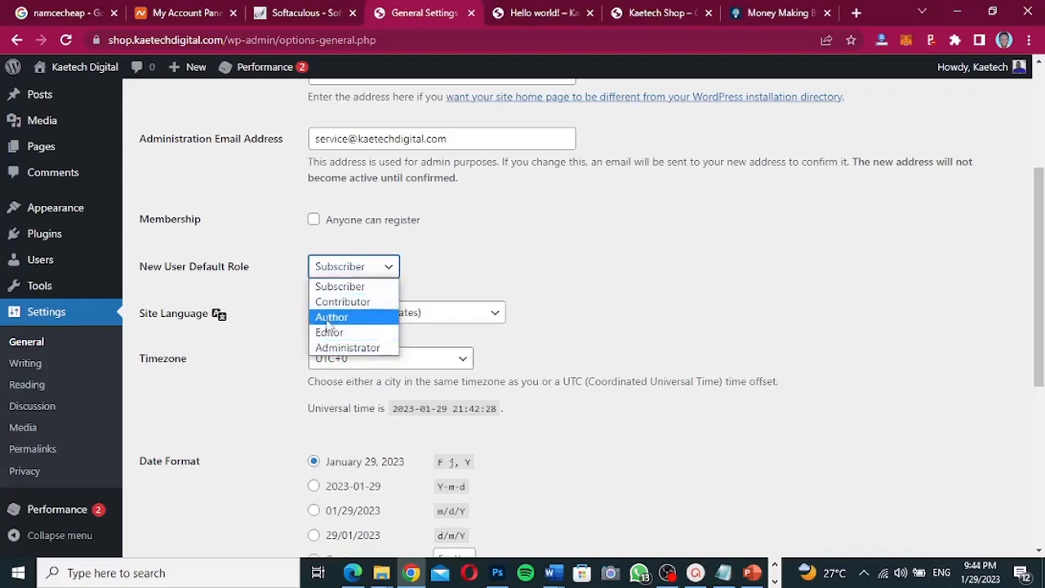
left_click(253, 271)
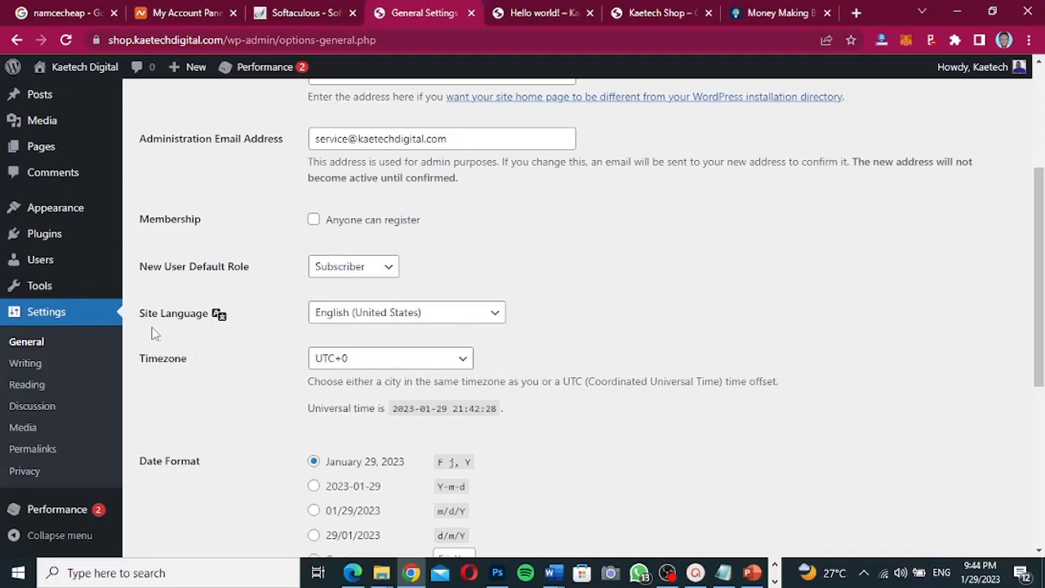
left_click(341, 313)
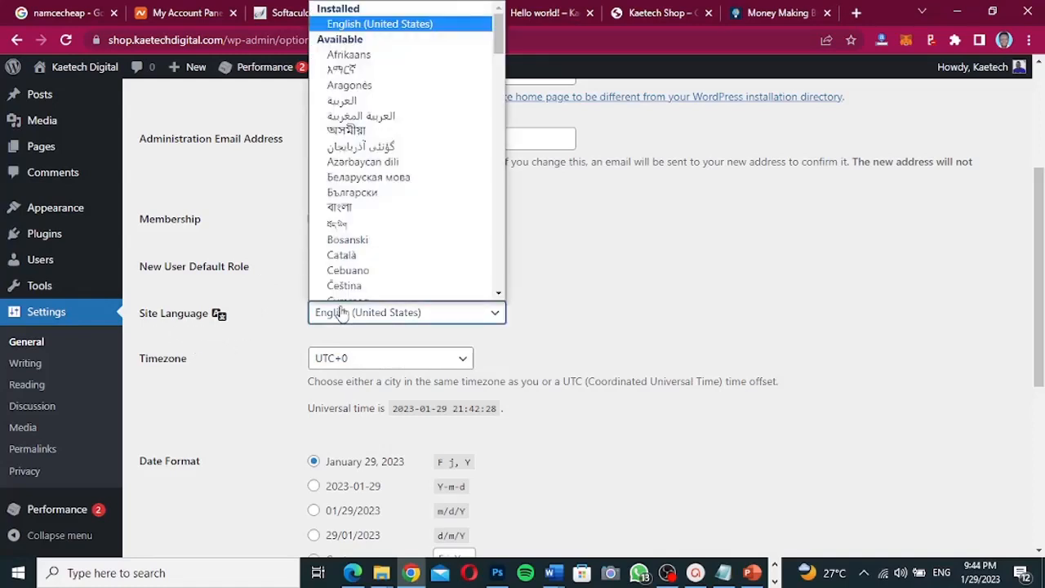
left_click(284, 305)
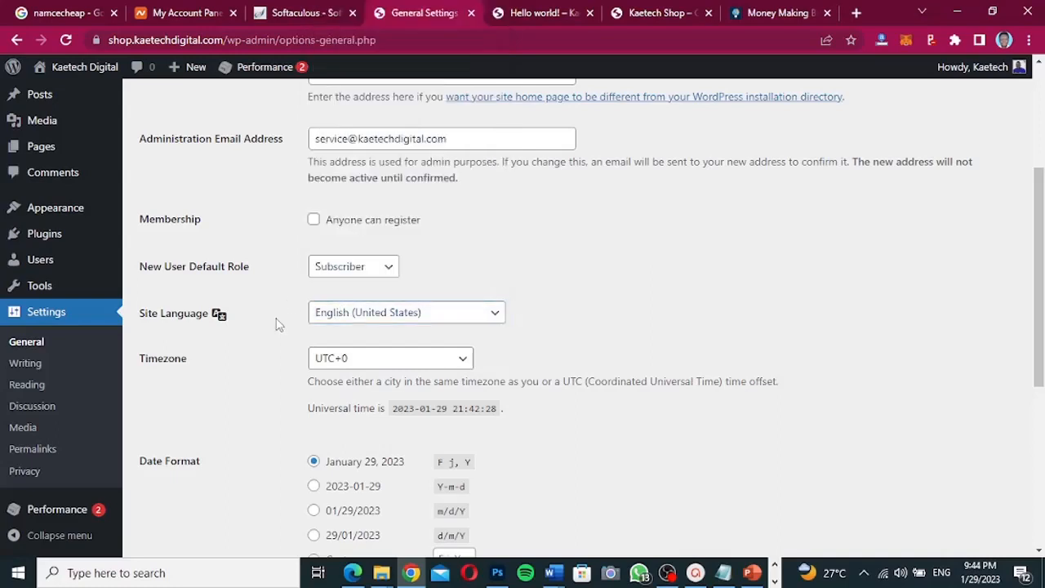
left_click(412, 362)
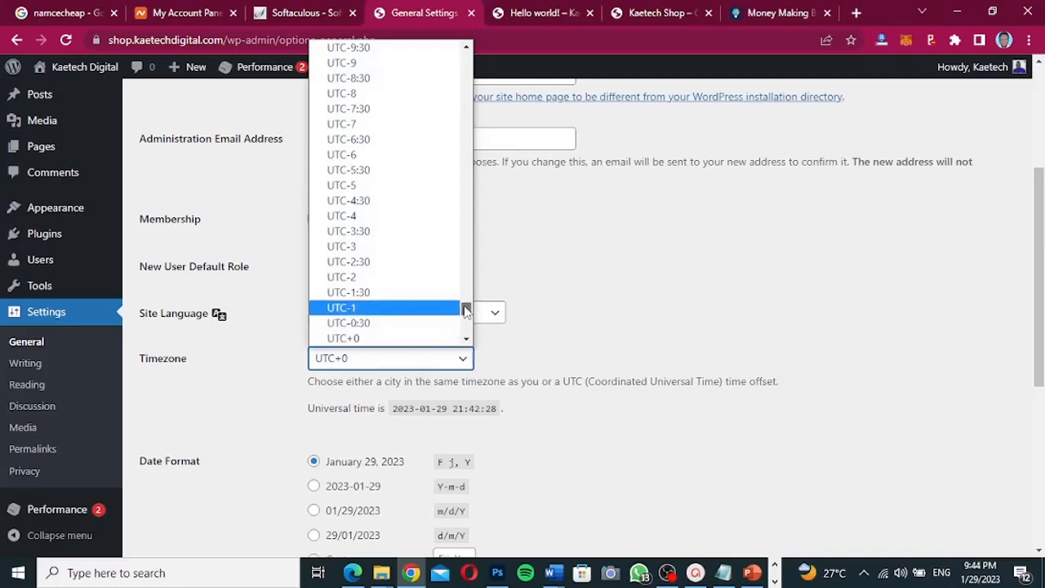
- Pick Accra from the Africa section as the site timezone
left_click_drag(464, 307, 452, 54)
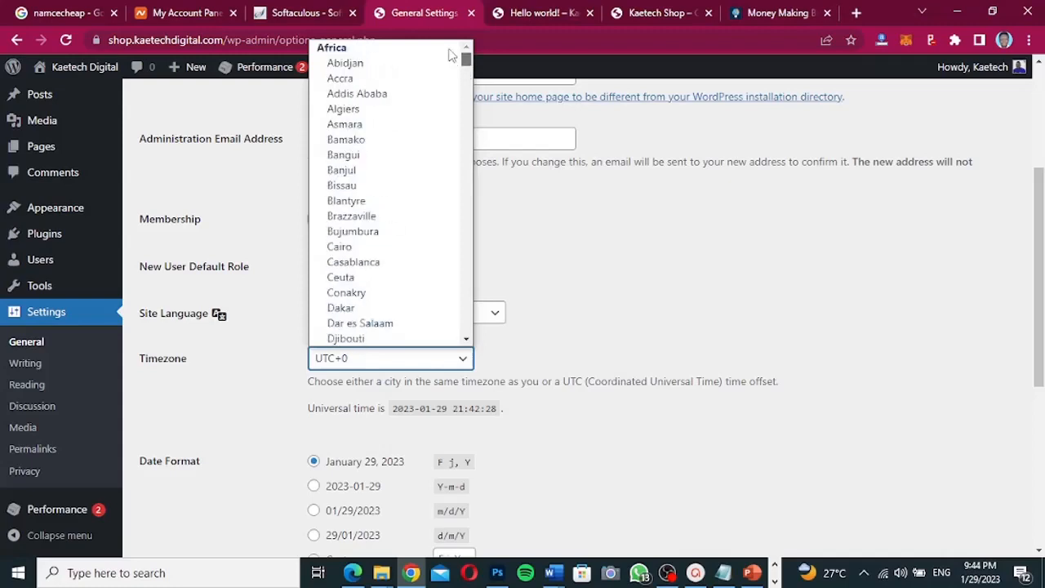
left_click(341, 79)
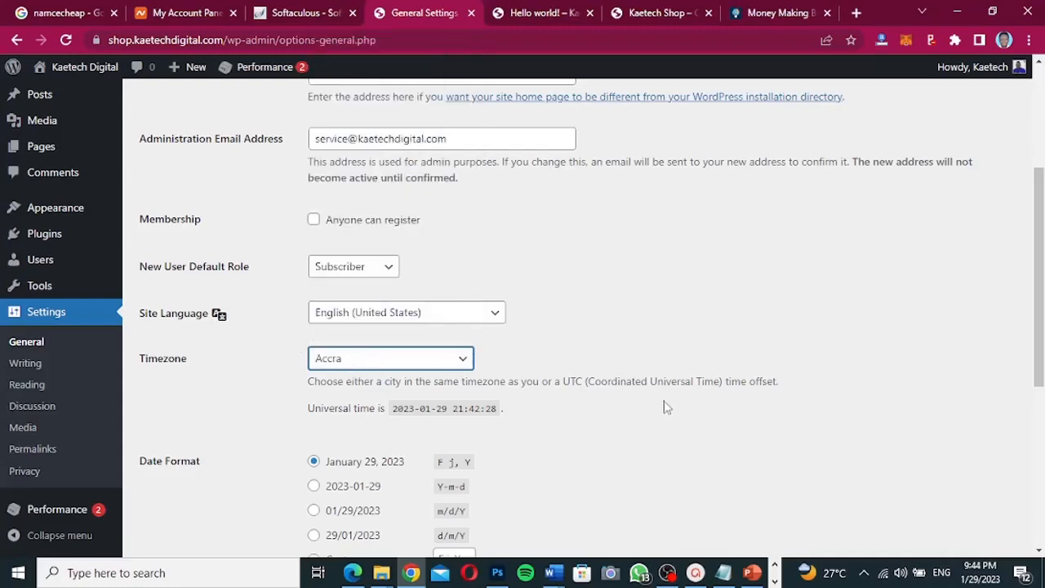
left_click_drag(1039, 297, 1037, 430)
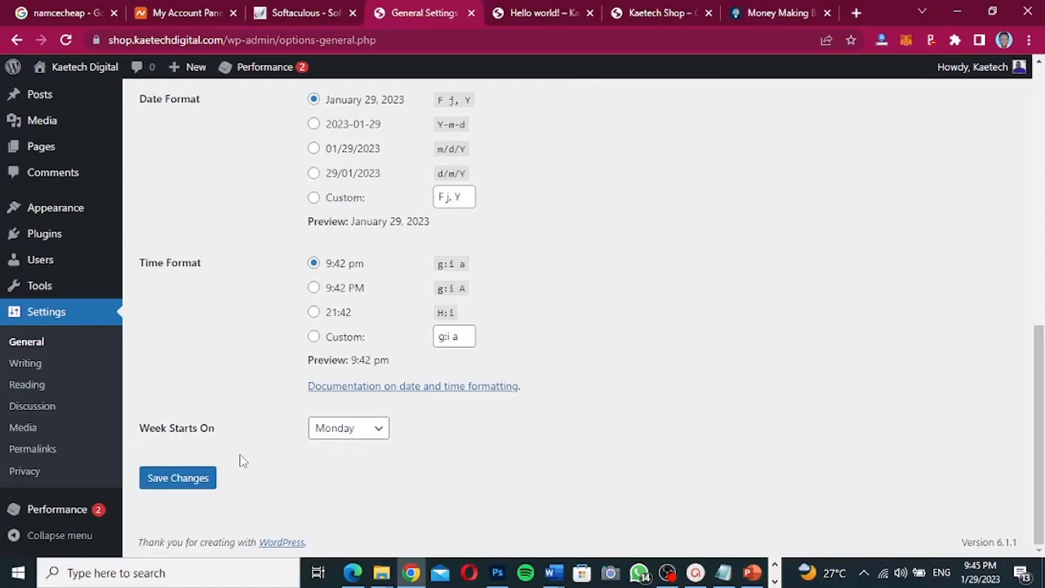
- Keep Monday as the week's first day and save the General Settings
left_click(377, 431)
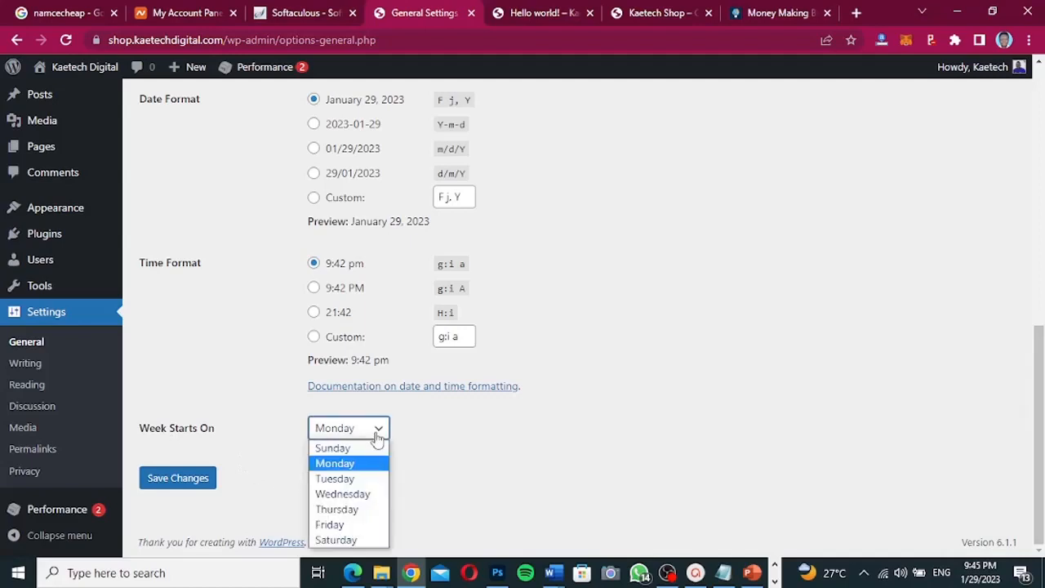
left_click(219, 433)
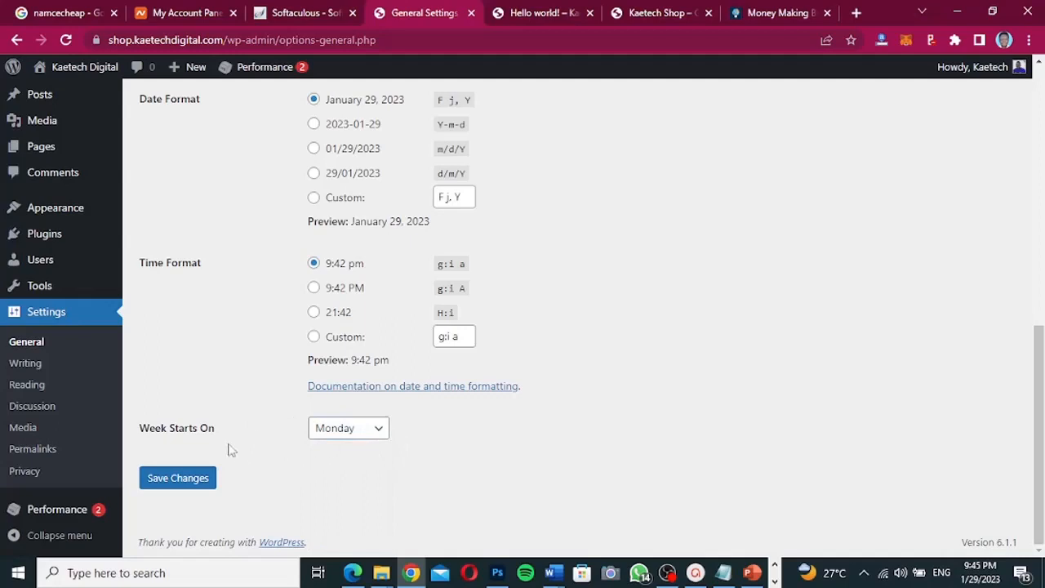
left_click(197, 483)
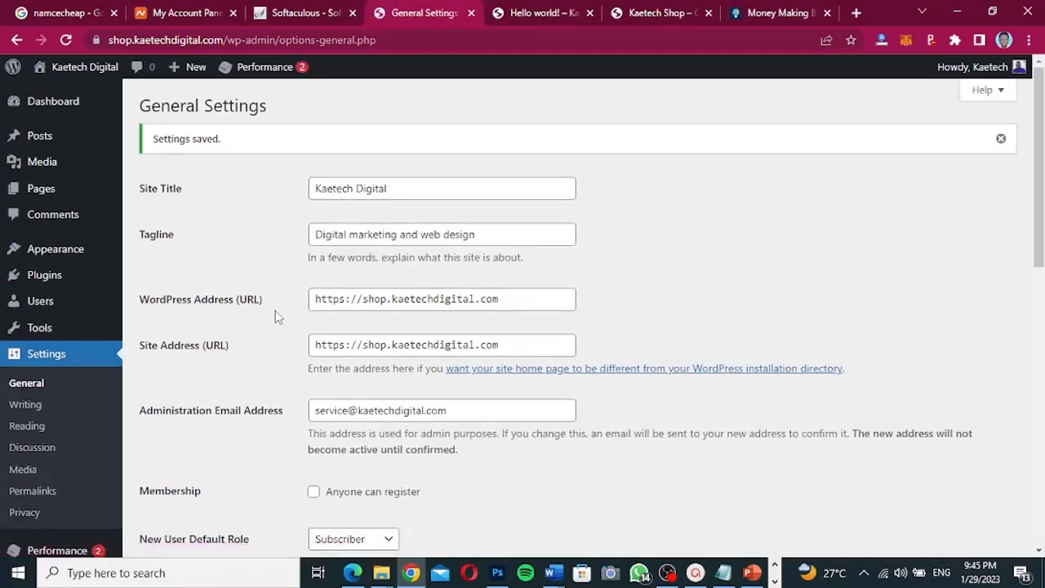
left_click(25, 406)
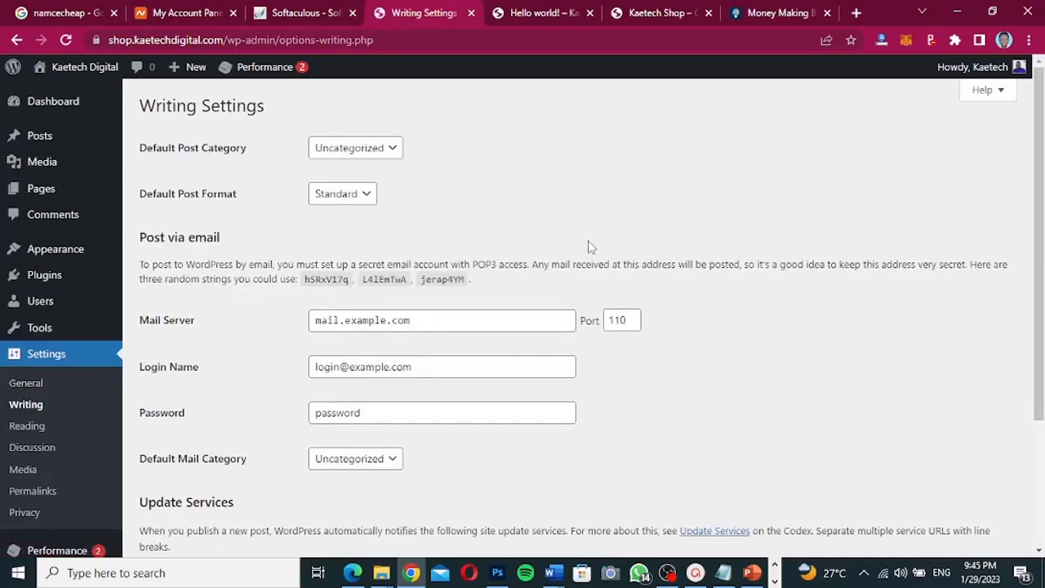
- Scroll through Writing Settings (Ping-o-Matic update service, mail port 110), then go to Reading Settings
scroll(760, 292, "down", 3)
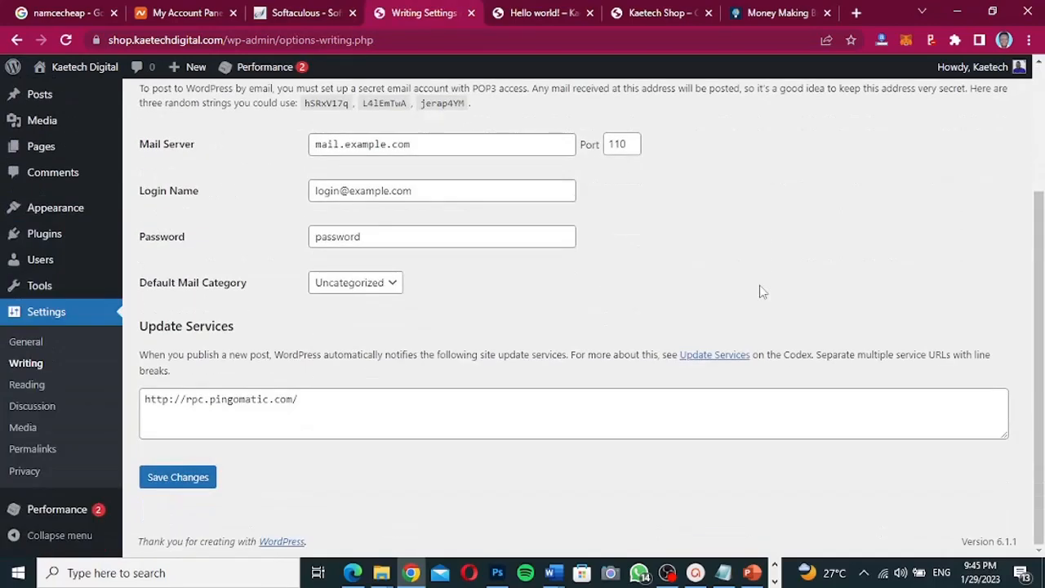
scroll(760, 290, "up", 5)
scroll(712, 314, "down", 5)
scroll(713, 316, "up", 3)
scroll(713, 316, "down", 3)
left_click(27, 384)
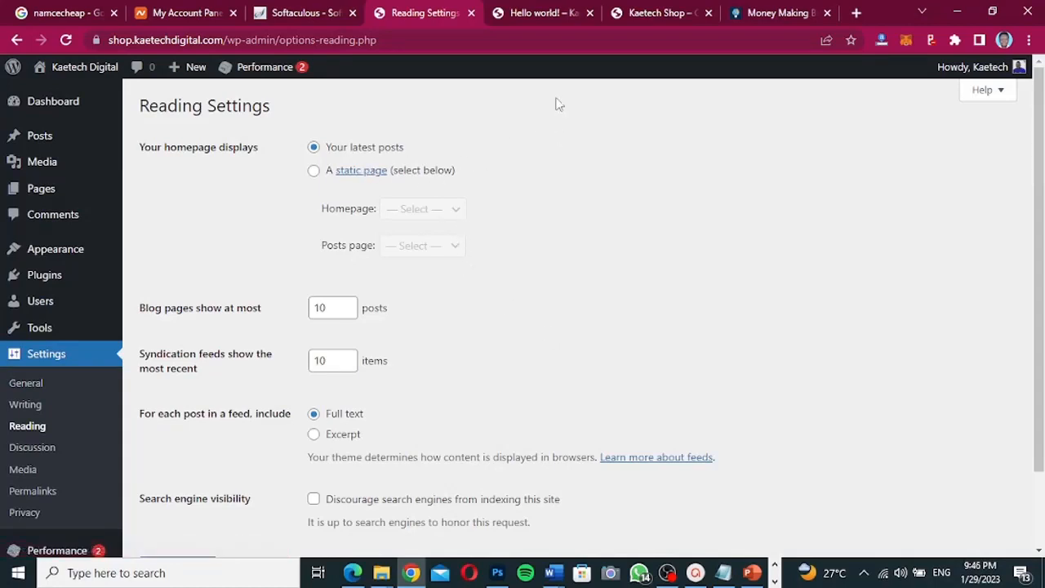
left_click(536, 13)
scroll(478, 325, "up", 10)
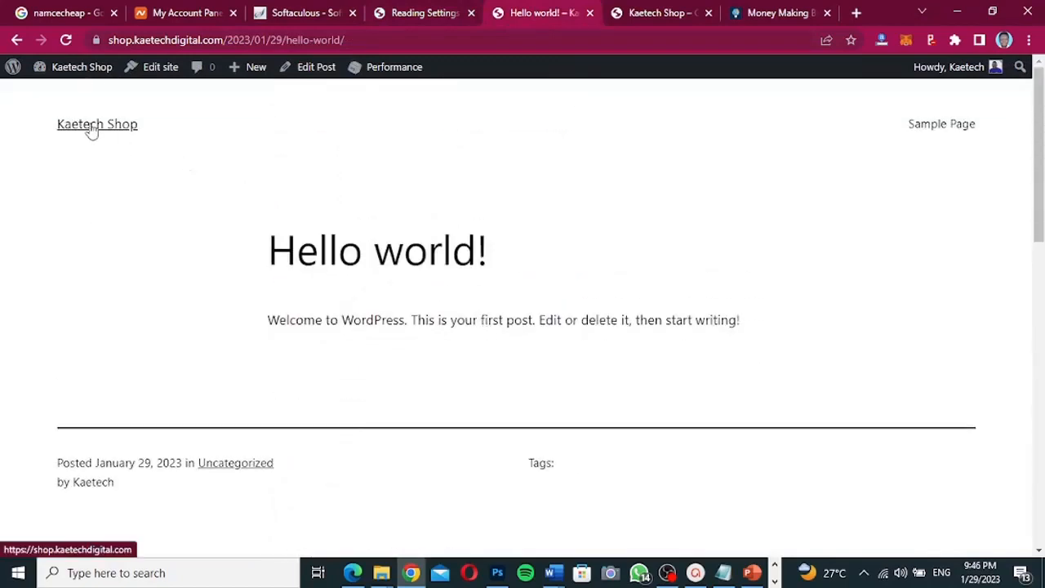
left_click(92, 128)
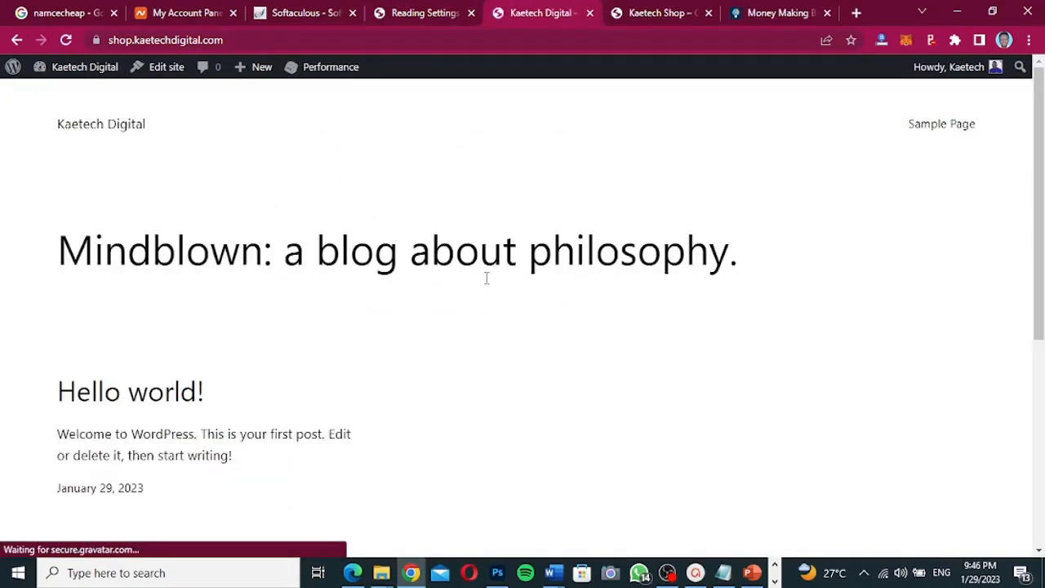
scroll(506, 298, "down", 3)
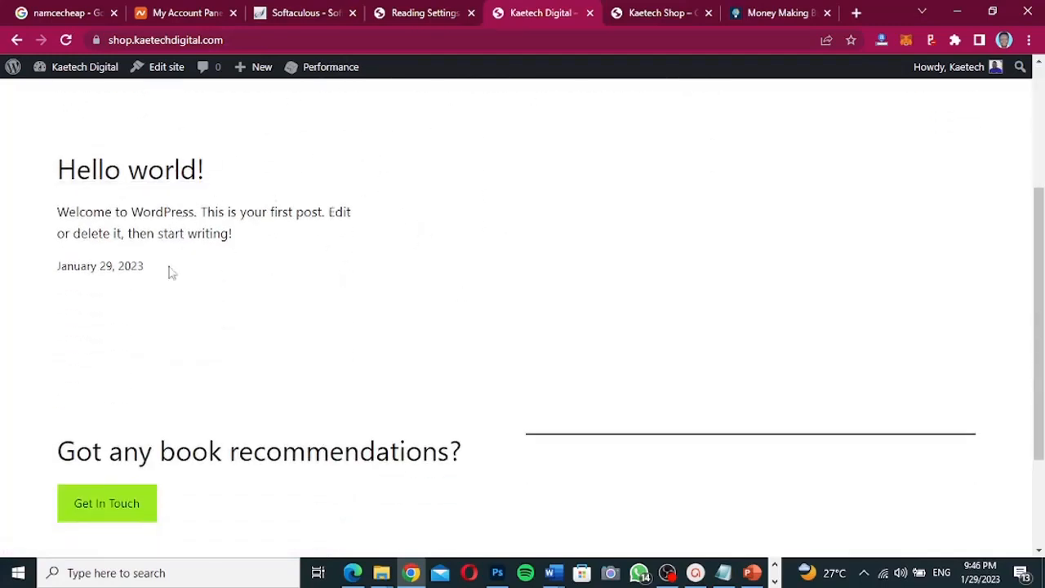
left_click(413, 17)
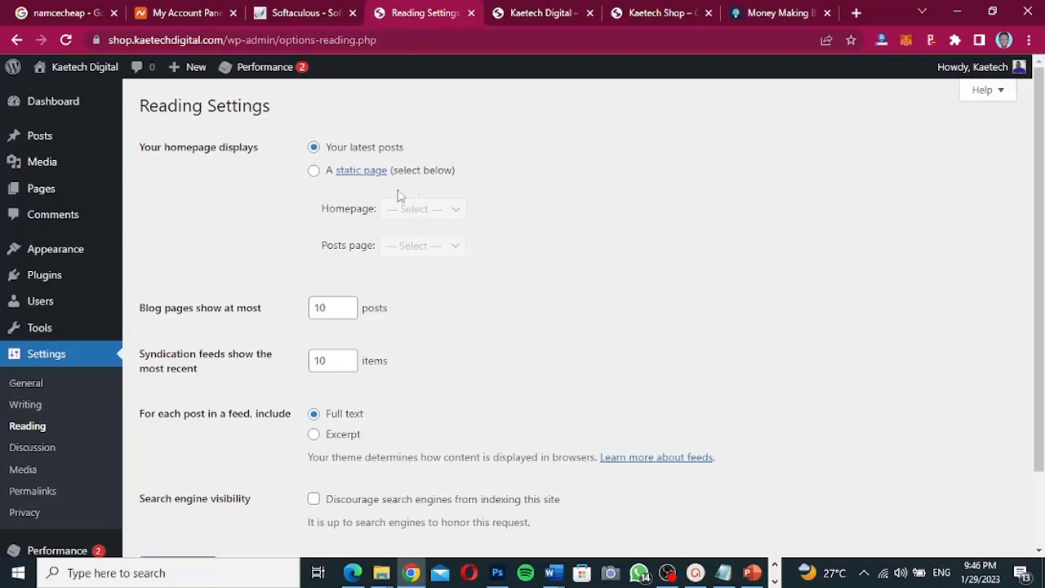
- Set the homepage to the static page 'Sample Page' and save the Reading Settings
left_click(313, 174)
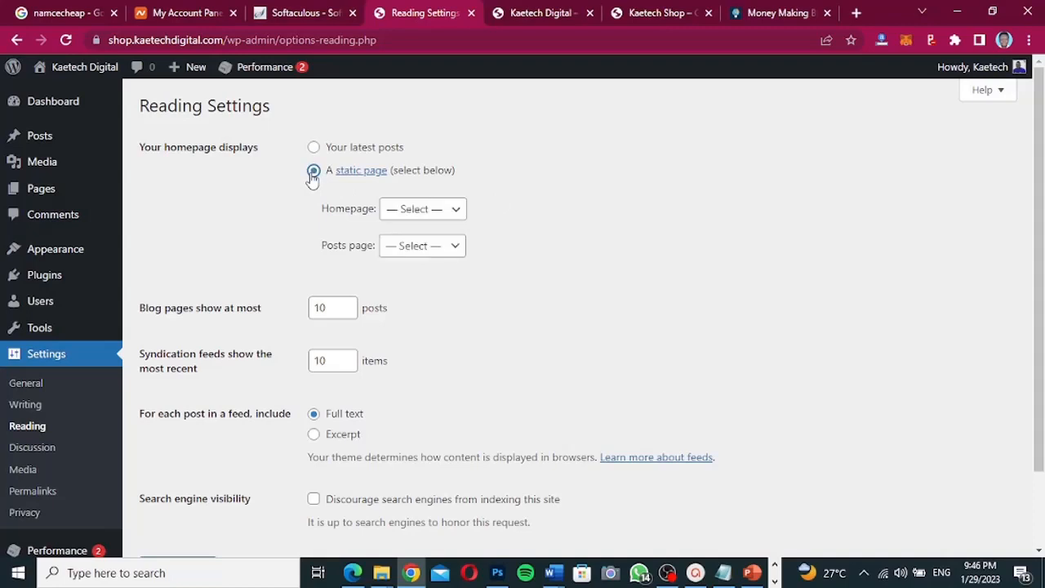
left_click(417, 211)
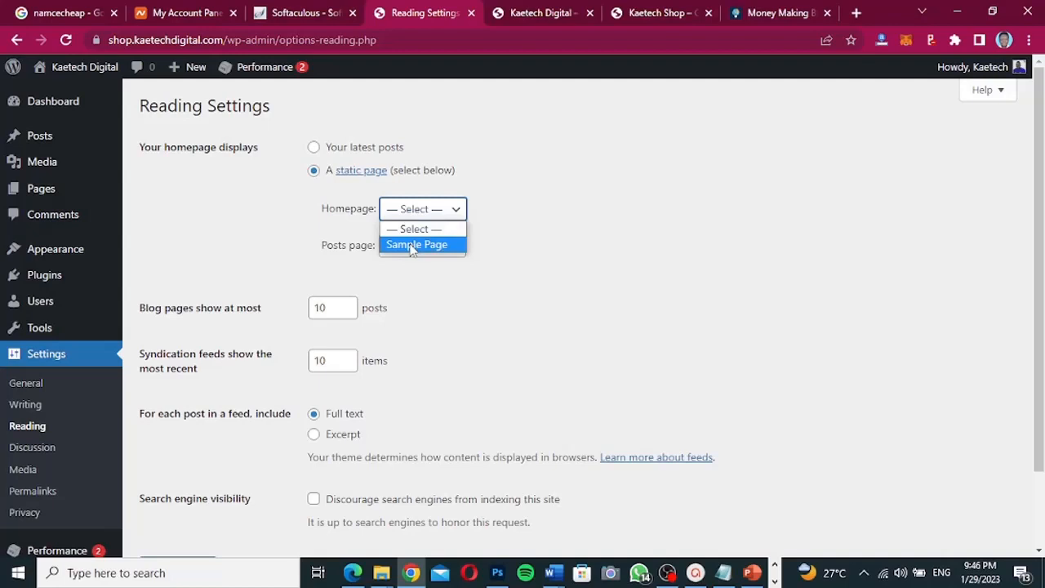
left_click(412, 245)
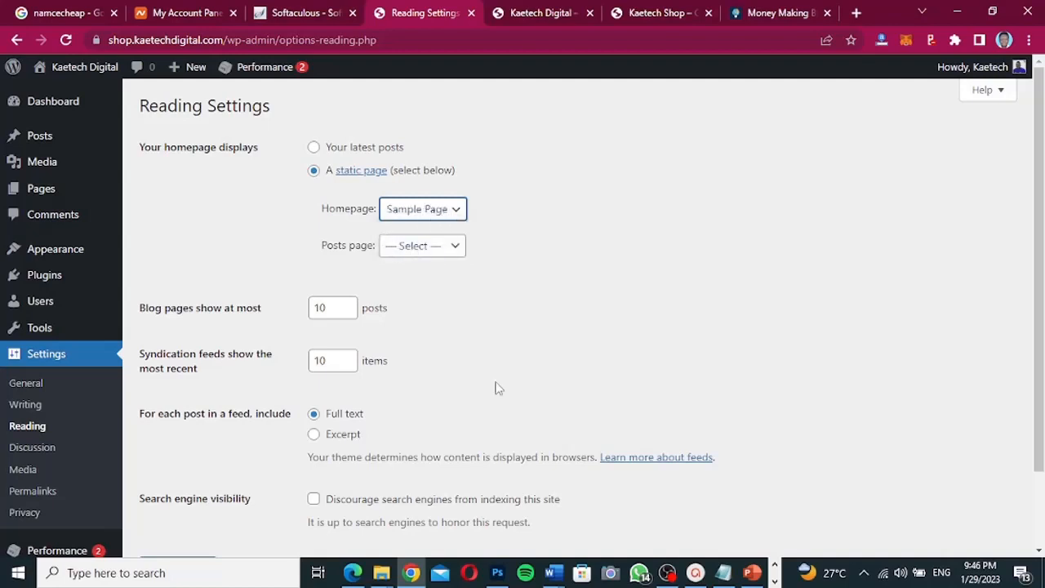
scroll(494, 387, "down", 2)
left_click(202, 477)
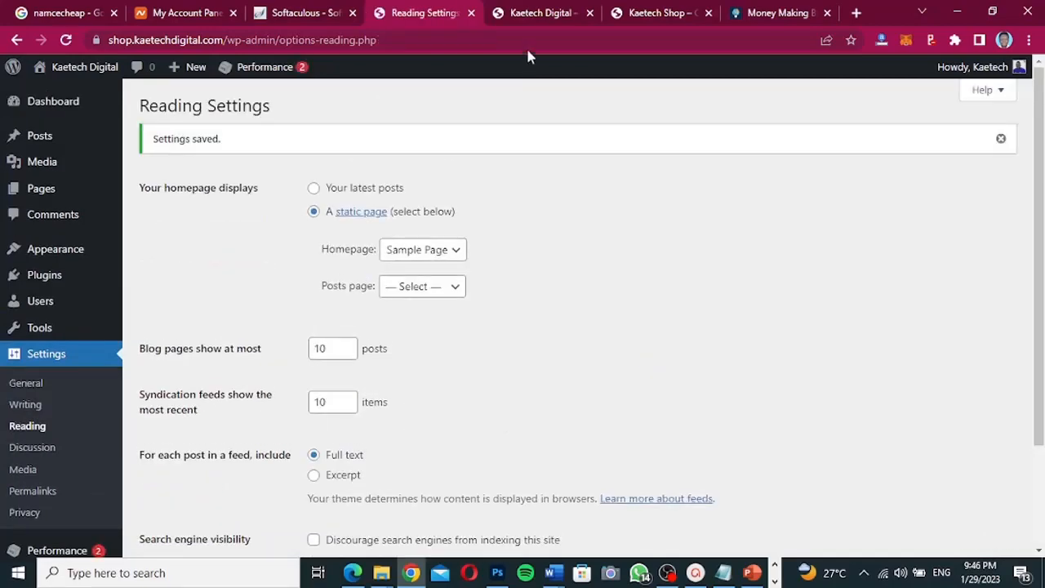
left_click(539, 13)
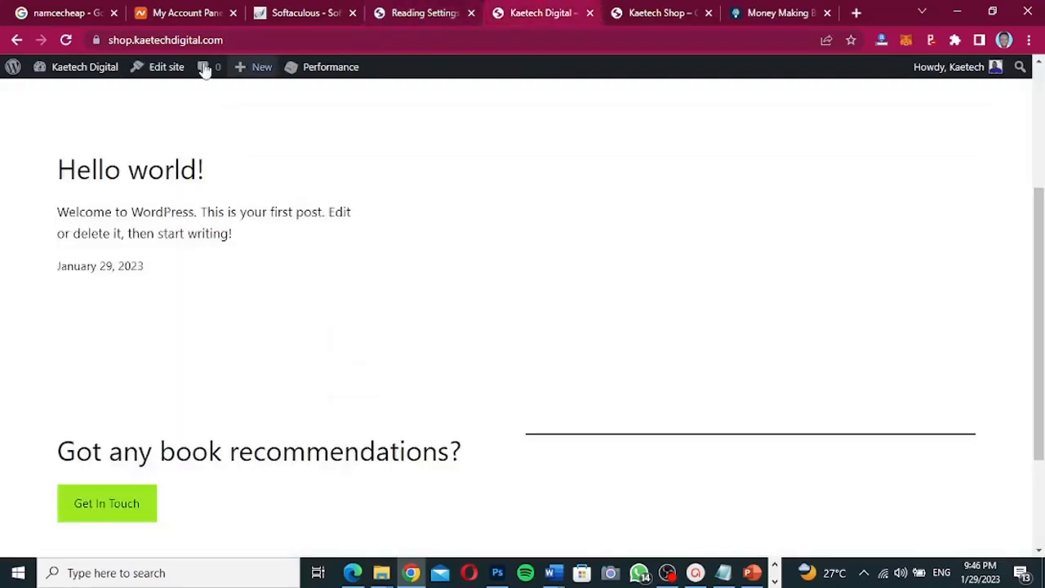
- Reload the live site to confirm the homepage now shows Sample Page, then return to admin
left_click(65, 39)
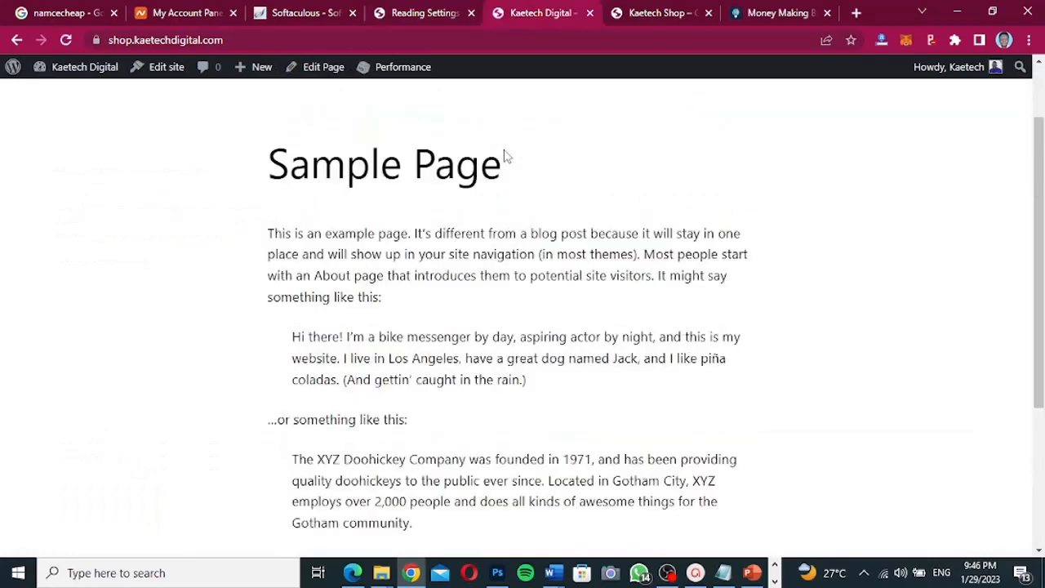
scroll(711, 269, "down", 3)
scroll(712, 263, "up", 4)
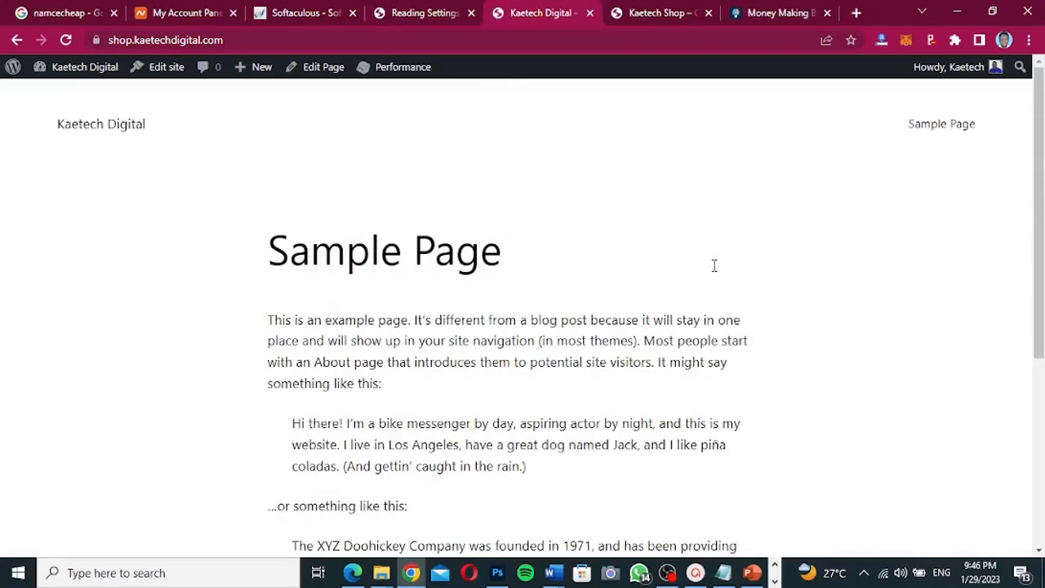
left_click(99, 124)
scroll(638, 316, "down", 4)
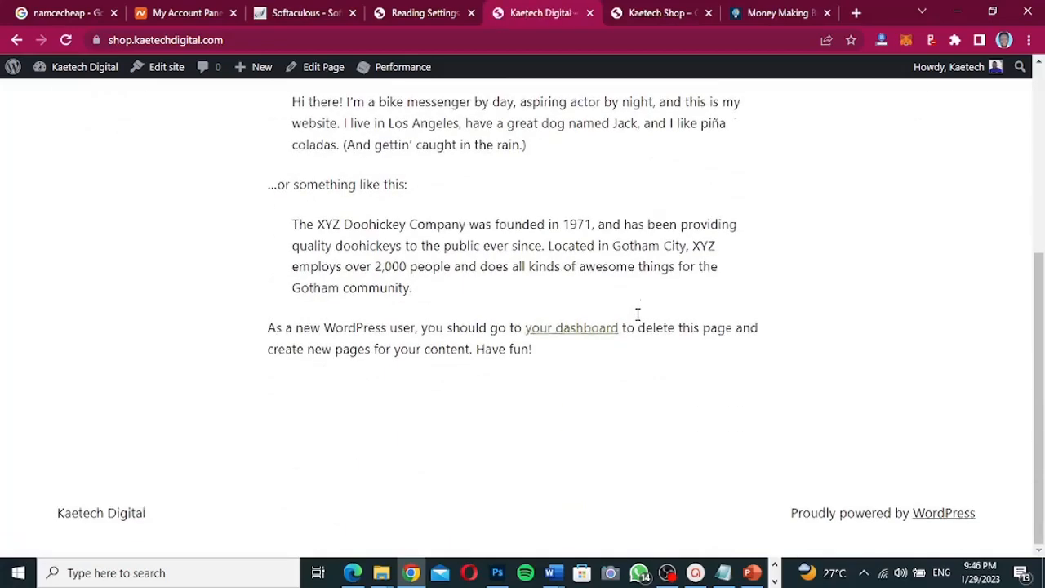
scroll(637, 315, "up", 4)
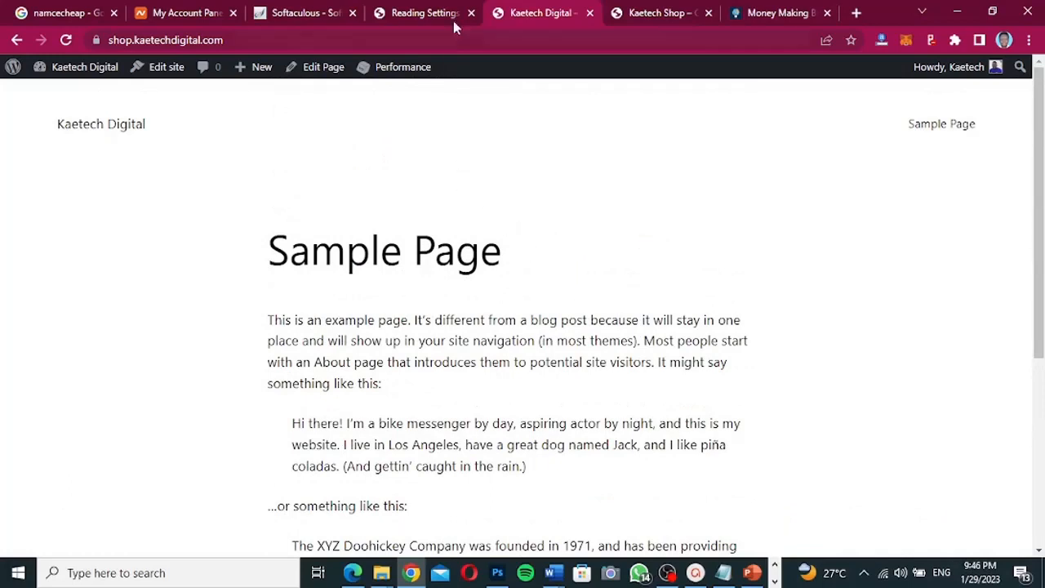
left_click(416, 13)
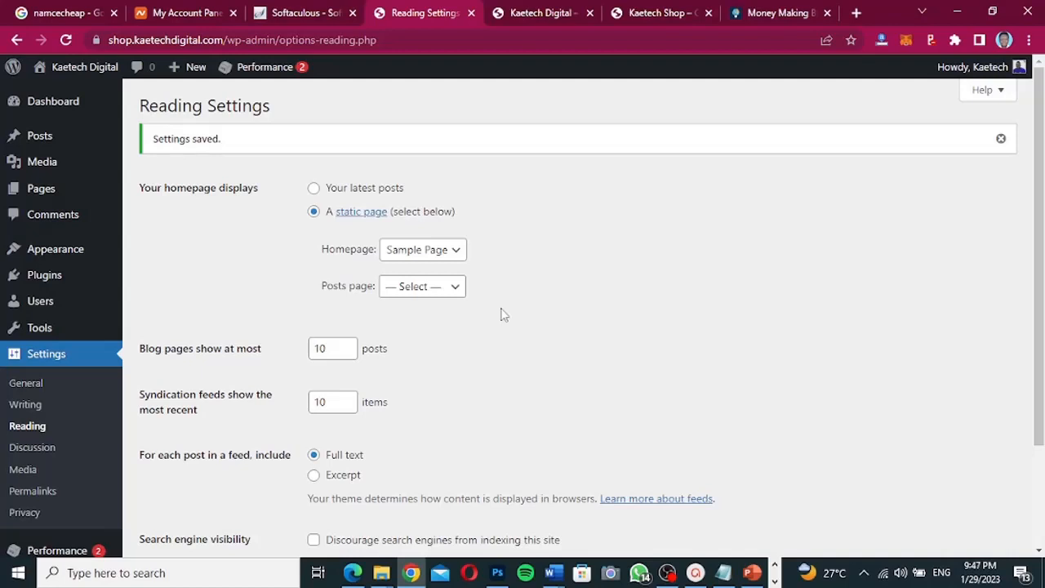
- Switch the homepage back to 'Your latest posts' and save the Reading Settings
scroll(504, 315, "down", 3)
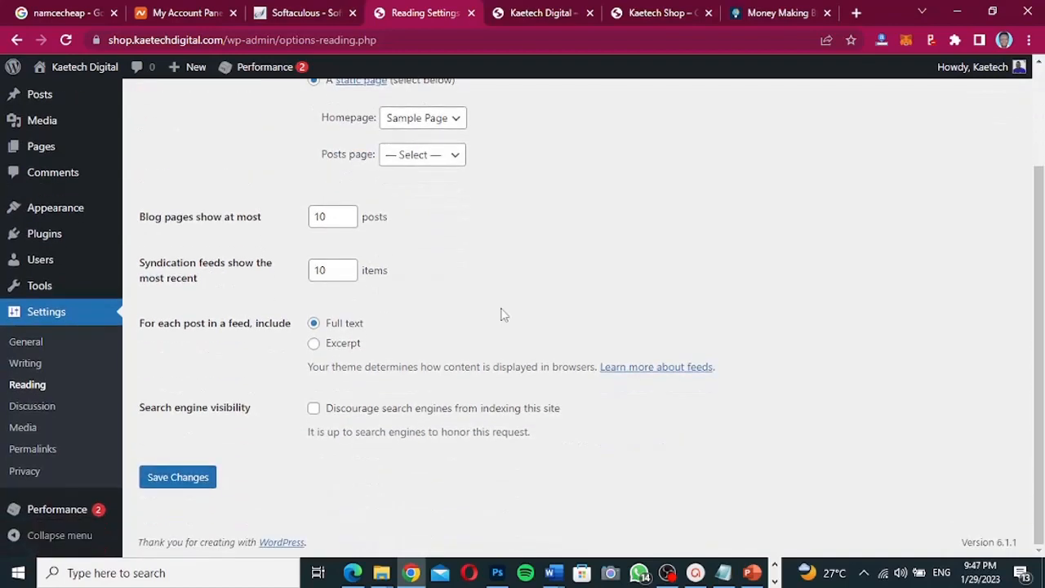
scroll(464, 222, "up", 3)
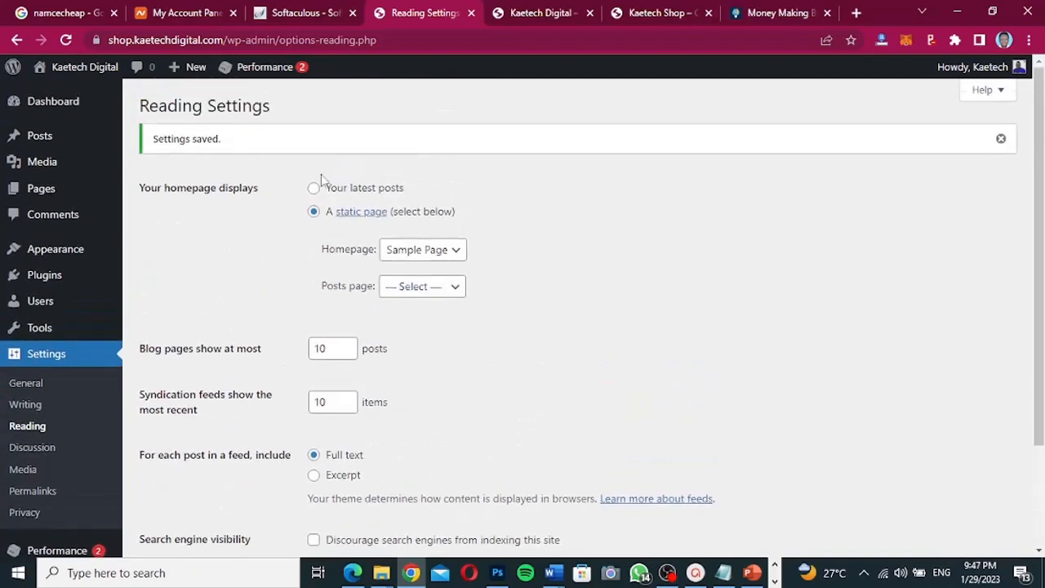
left_click(315, 188)
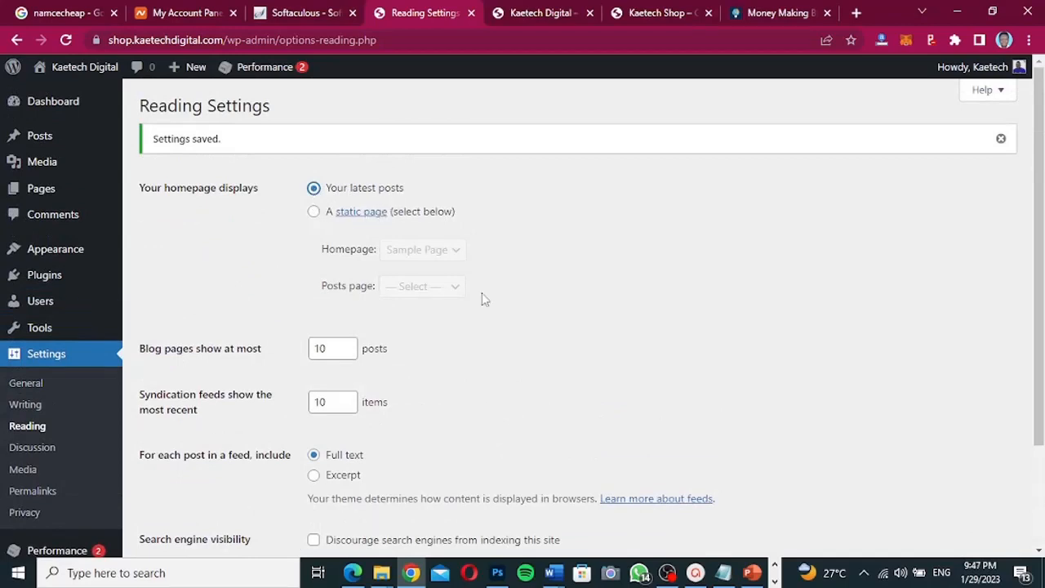
scroll(482, 299, "down", 3)
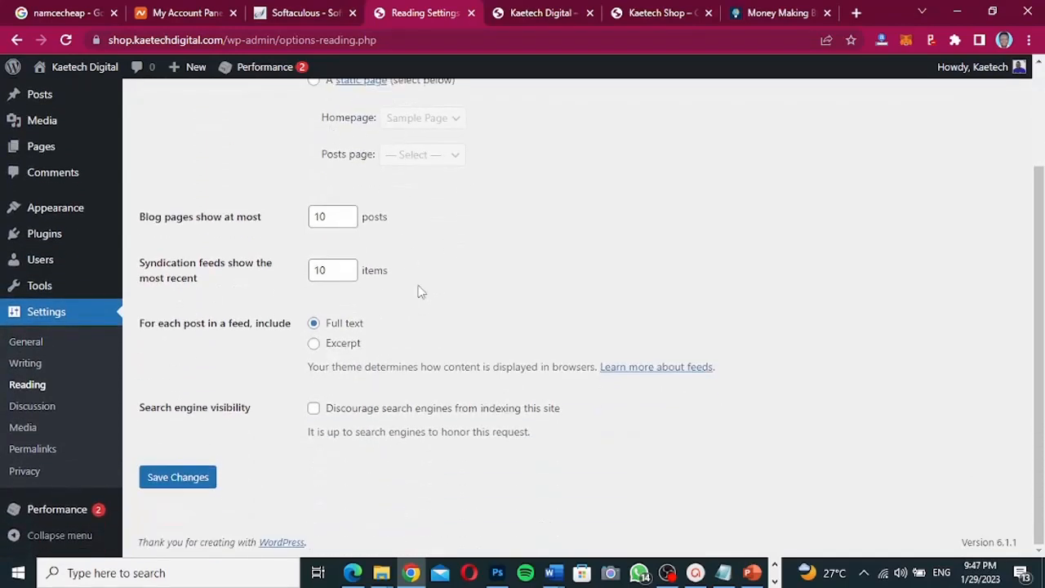
left_click(200, 478)
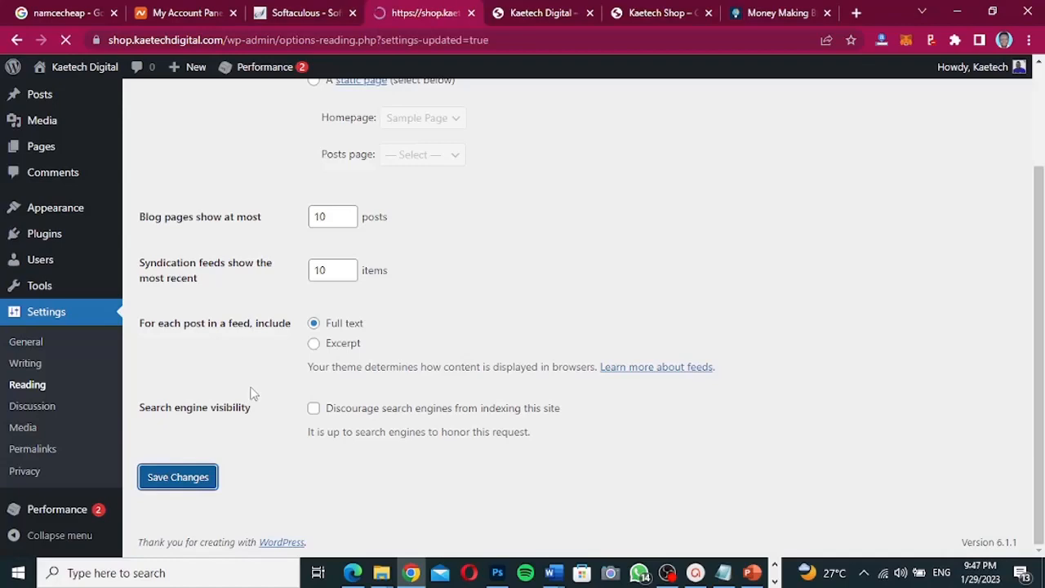
scroll(251, 394, "down", 3)
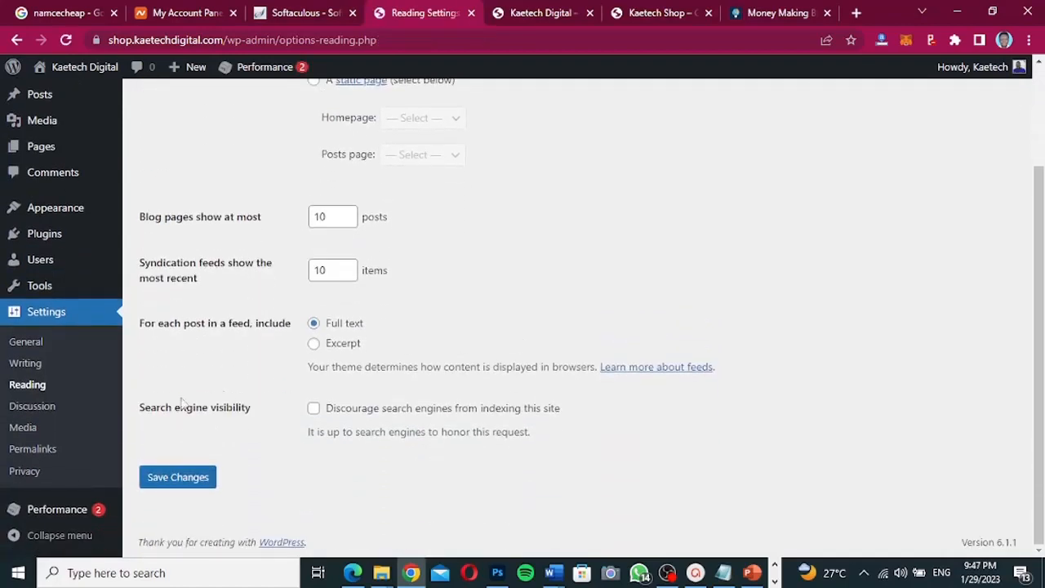
- Look over Discussion settings, then Media image sizes: thumbnail 150×150, medium 300×300, large 1024×1024
left_click(34, 414)
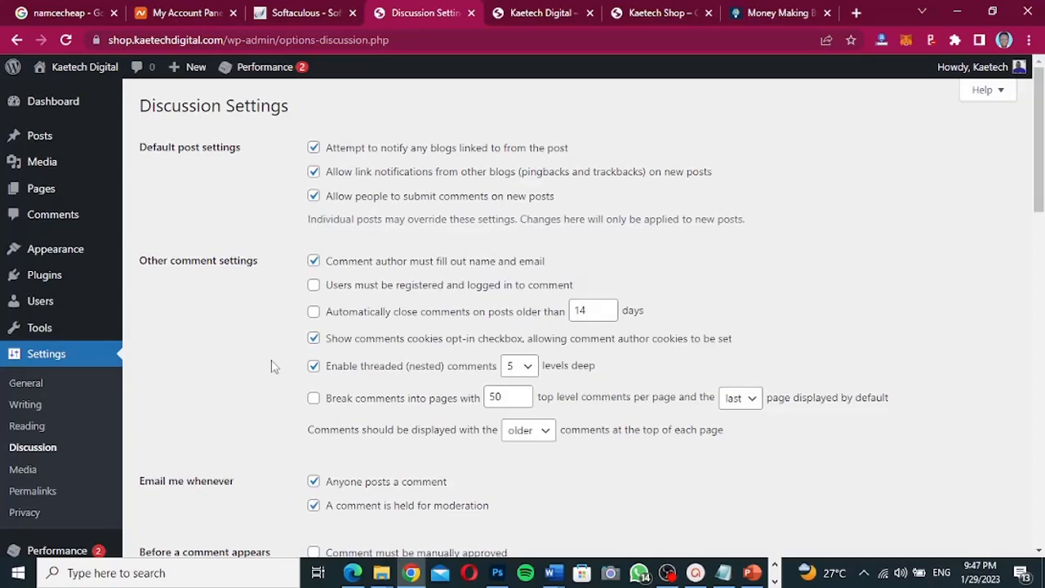
scroll(261, 410, "down", 15)
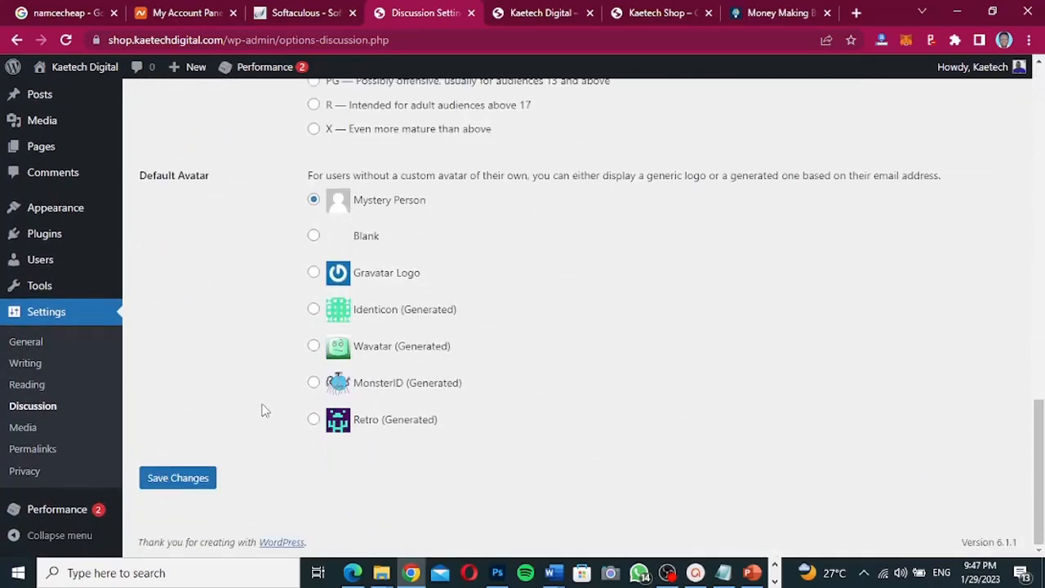
left_click(29, 429)
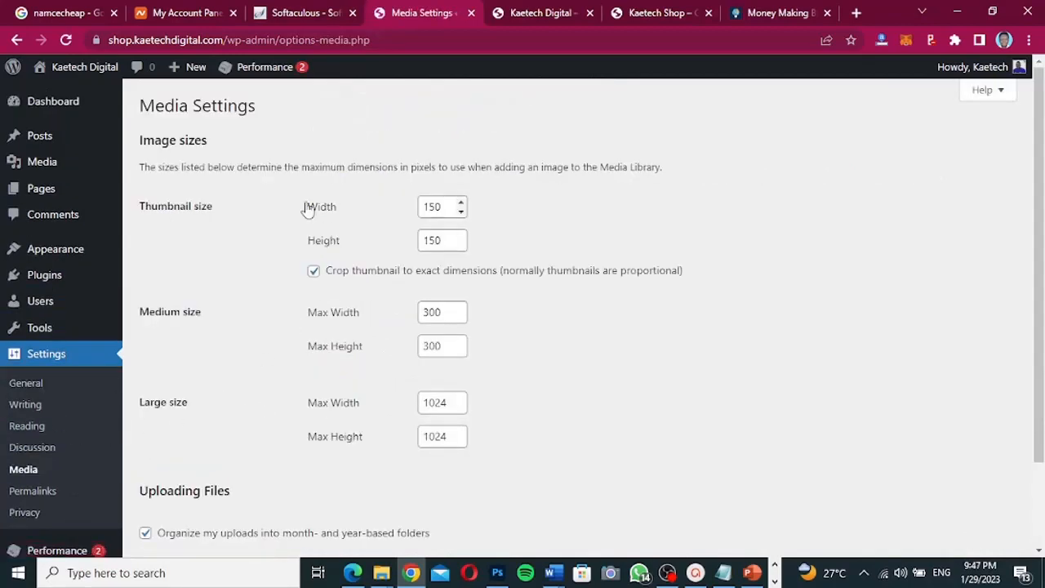
scroll(261, 322, "down", 2)
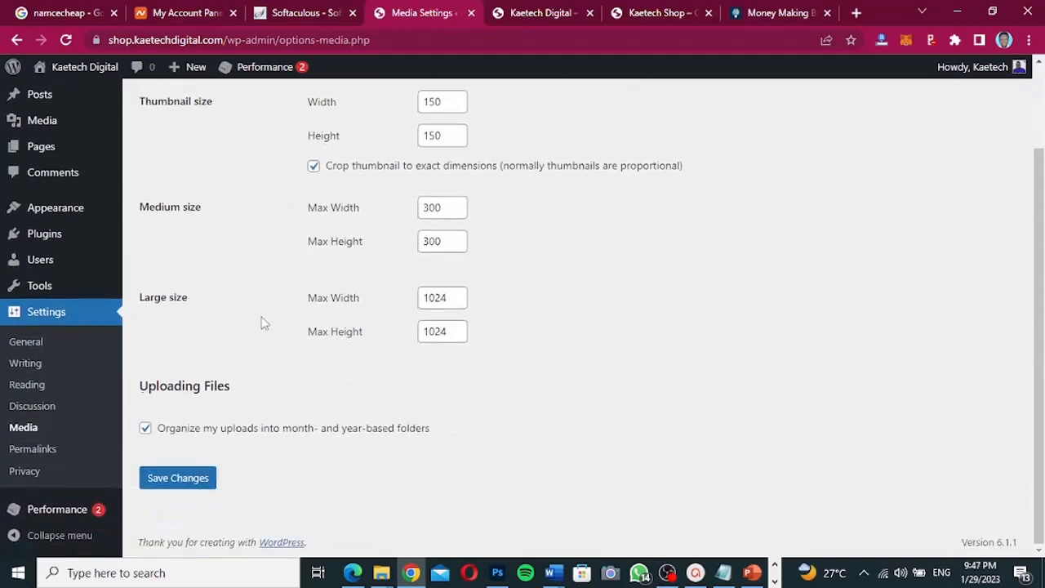
scroll(262, 322, "up", 2)
scroll(262, 323, "down", 1)
scroll(262, 323, "down", 2)
scroll(309, 302, "up", 3)
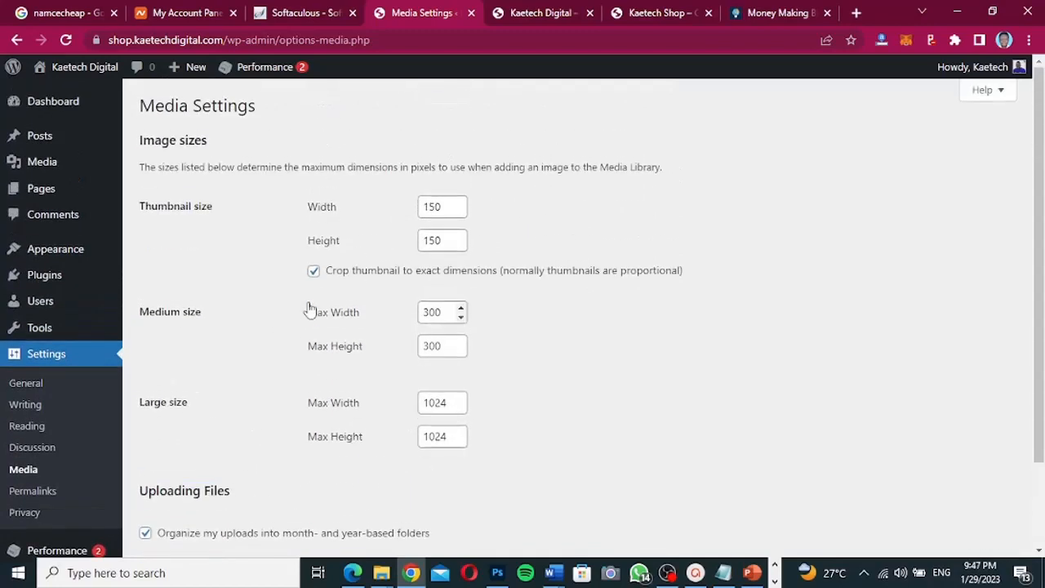
scroll(311, 308, "down", 2)
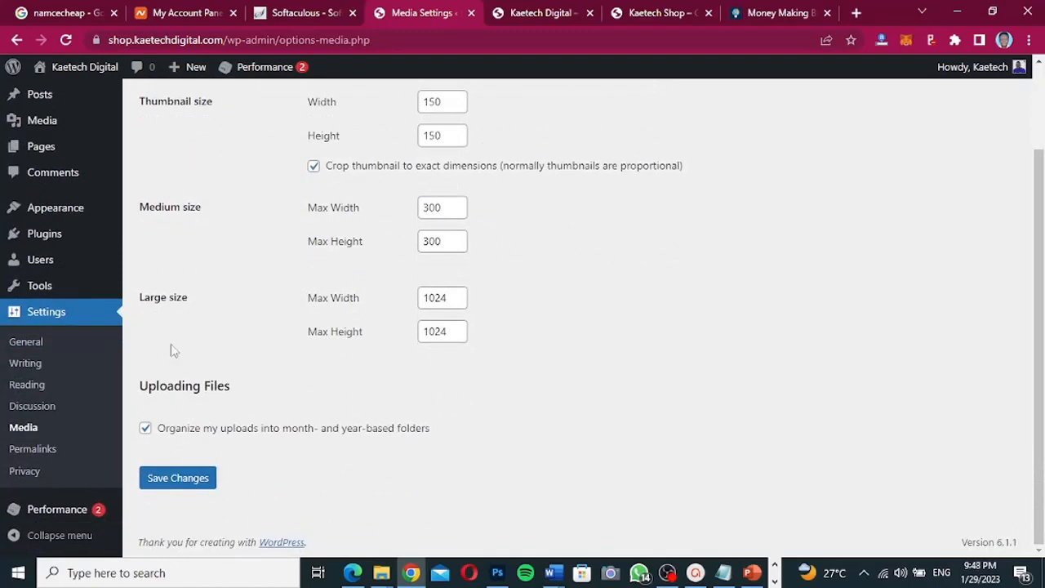
- Choose the Post name permalink structure and save it, getting 'Permalink structure updated.'
left_click(45, 450)
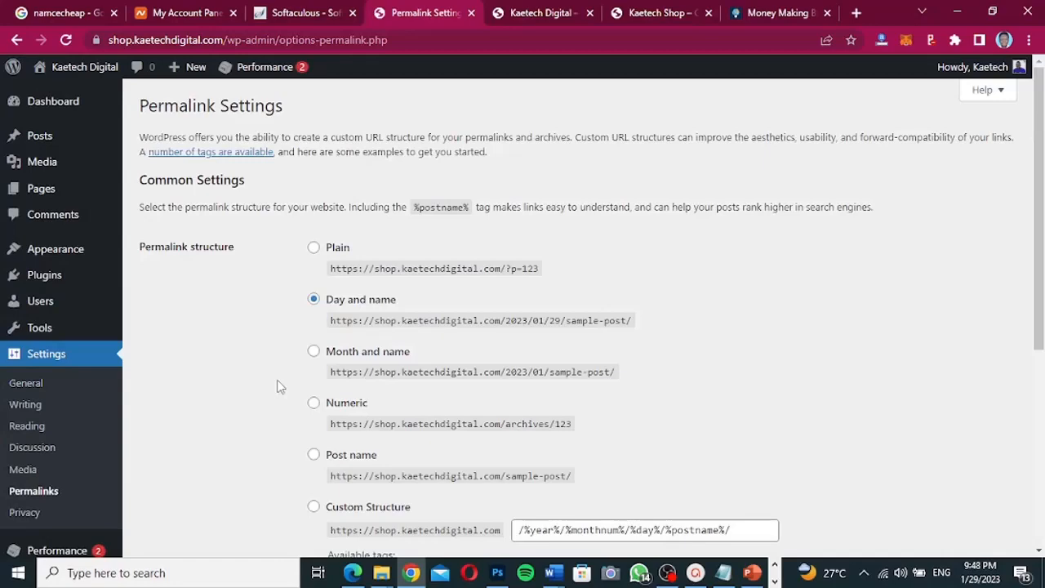
scroll(278, 386, "down", 3)
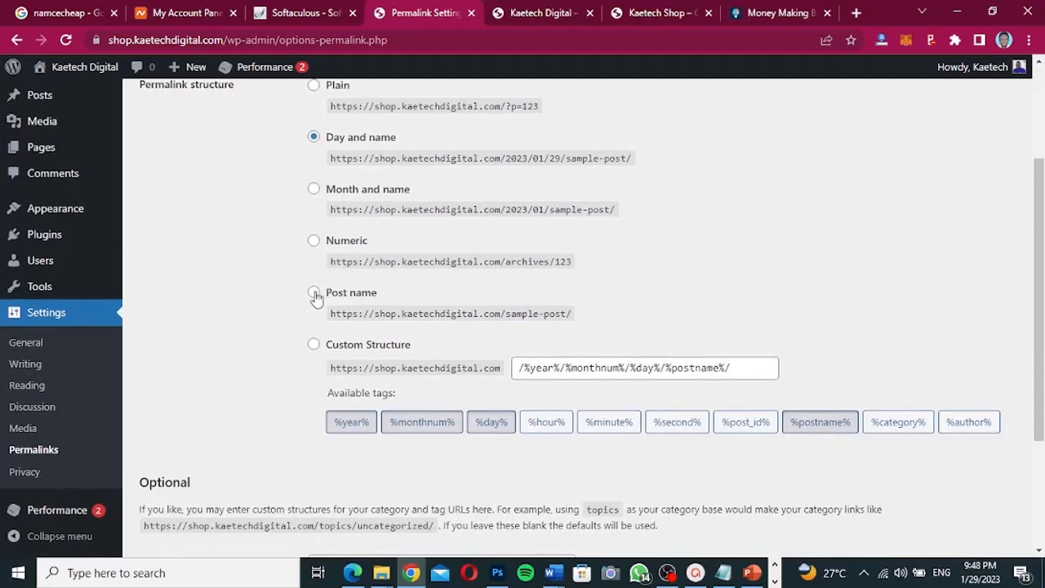
left_click(314, 293)
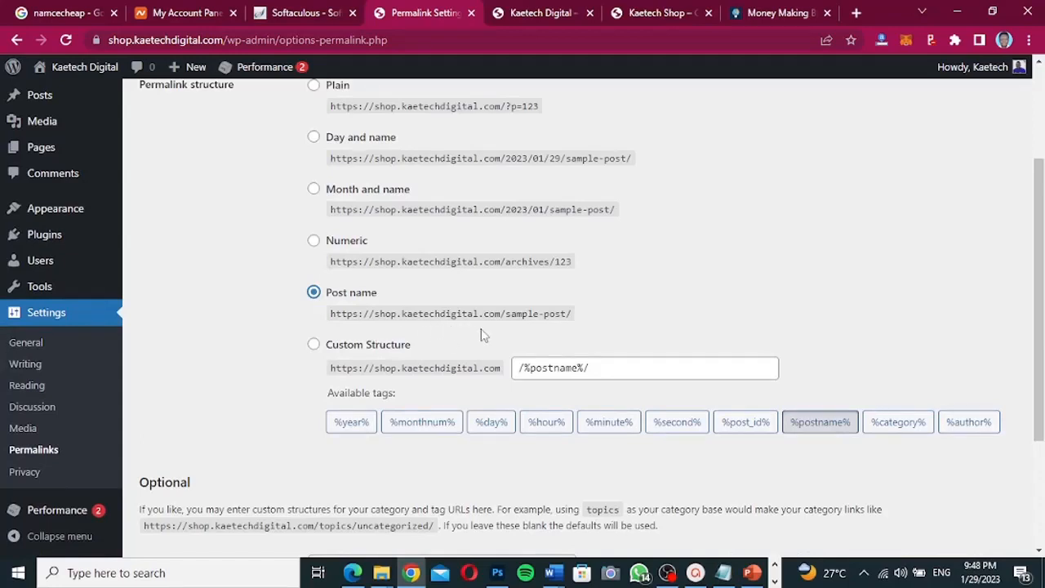
left_click(538, 13)
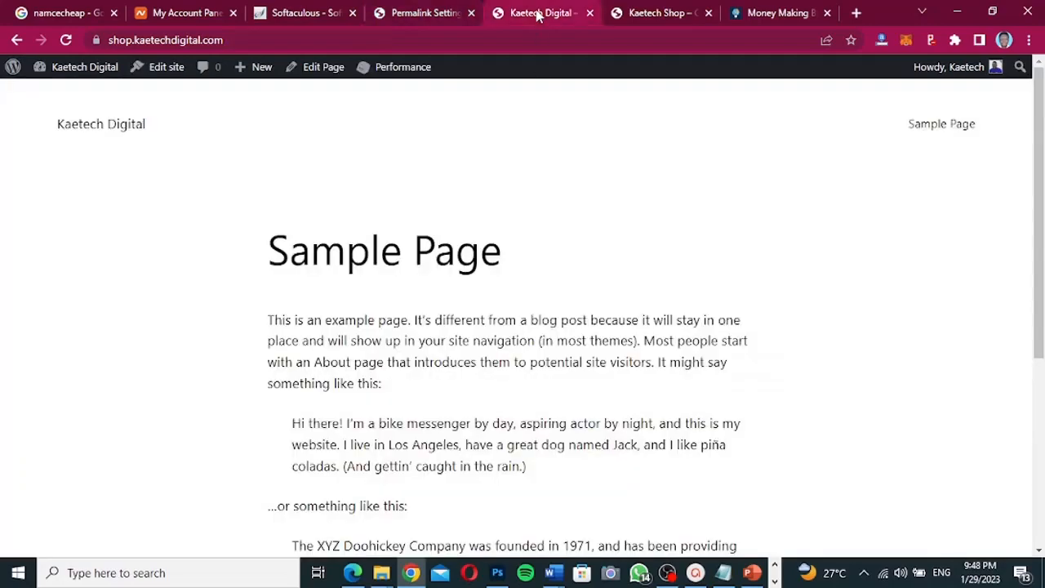
left_click(423, 13)
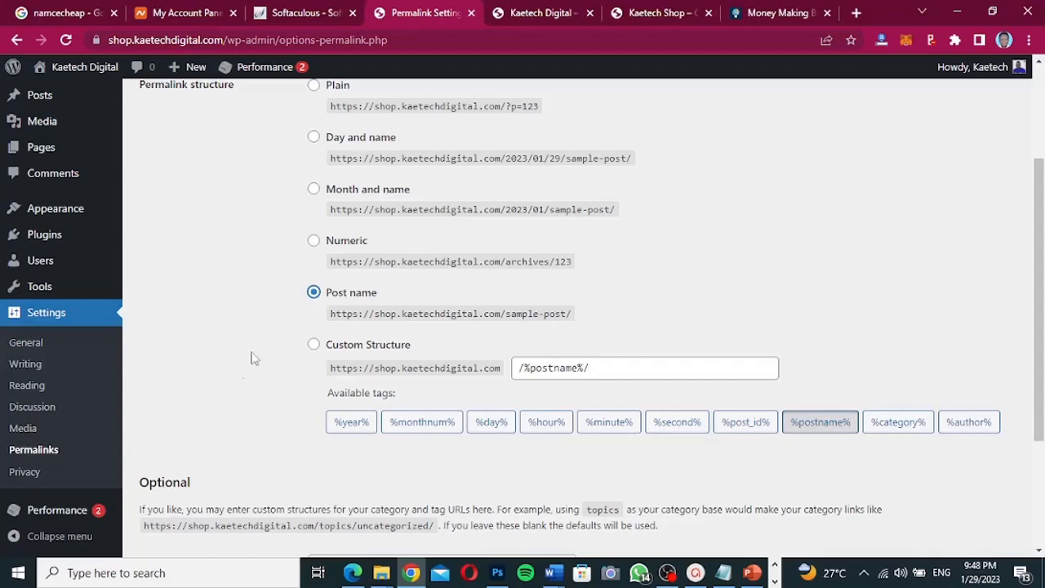
scroll(240, 383, "down", 3)
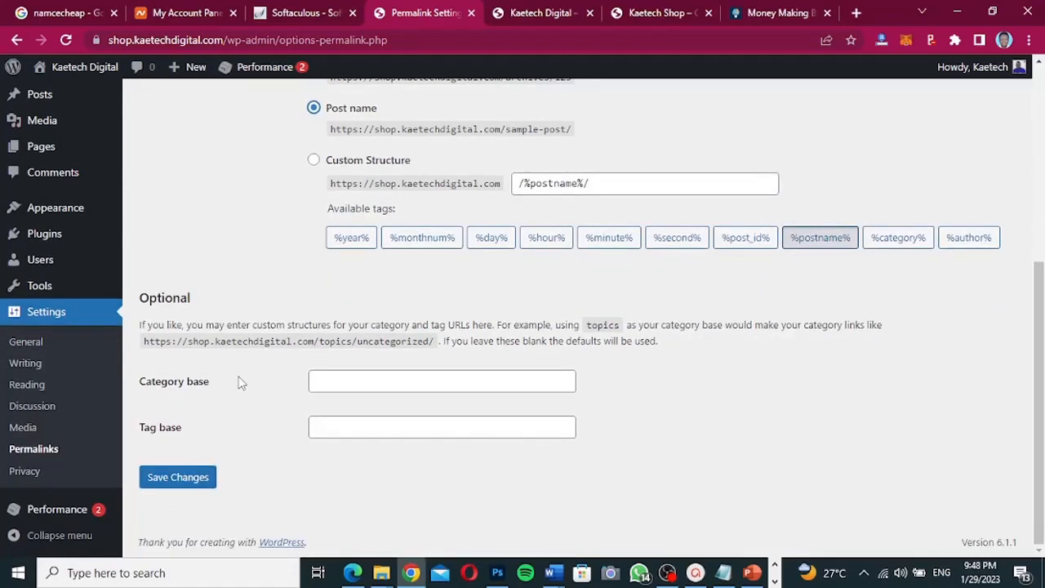
left_click(173, 478)
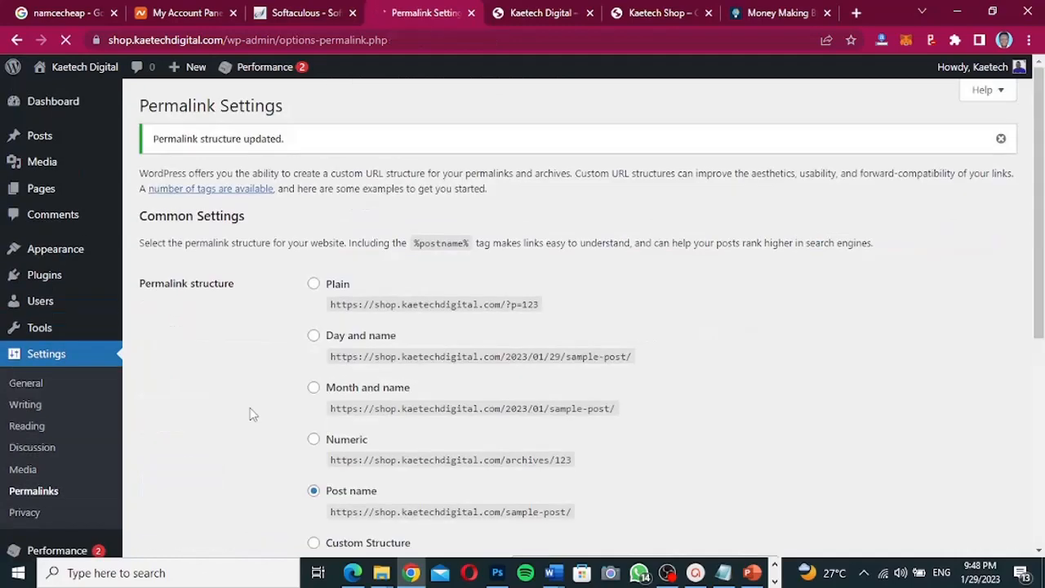
scroll(252, 415, "down", 3)
scroll(253, 415, "down", 1)
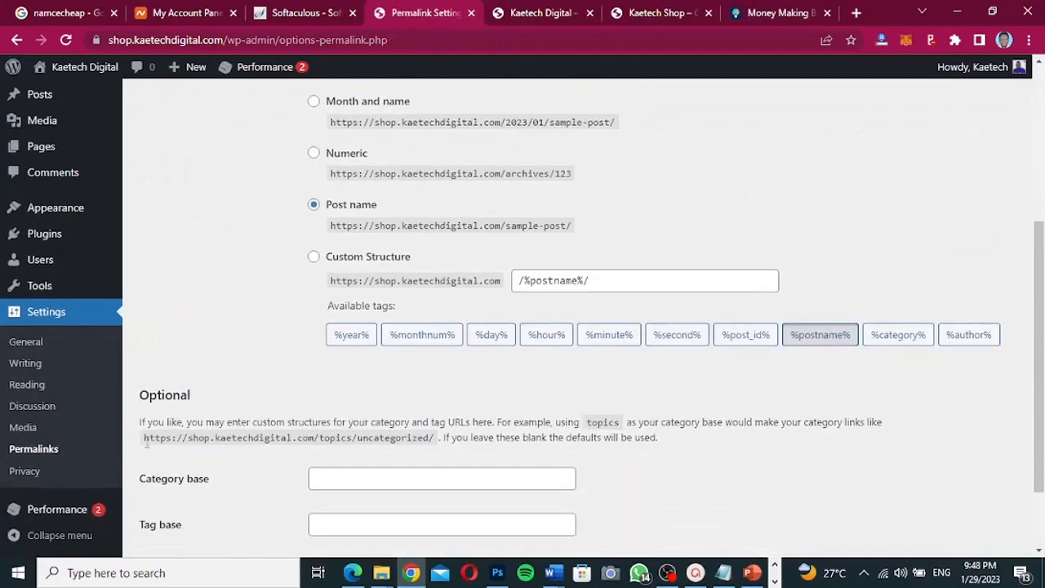
- Open the Privacy Settings page and scroll through its Privacy Policy page options
left_click(22, 473)
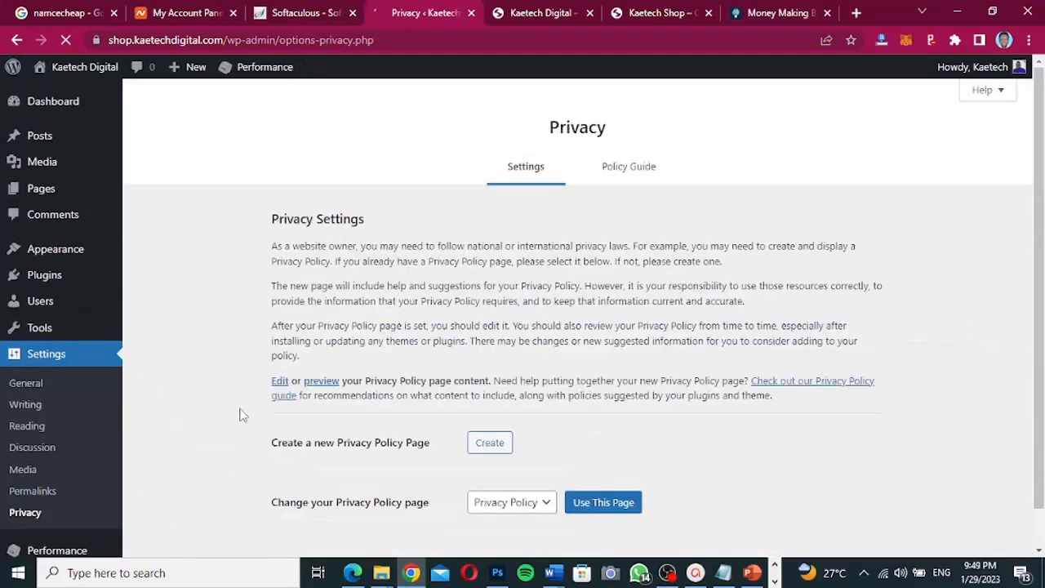
scroll(708, 322, "down", 1)
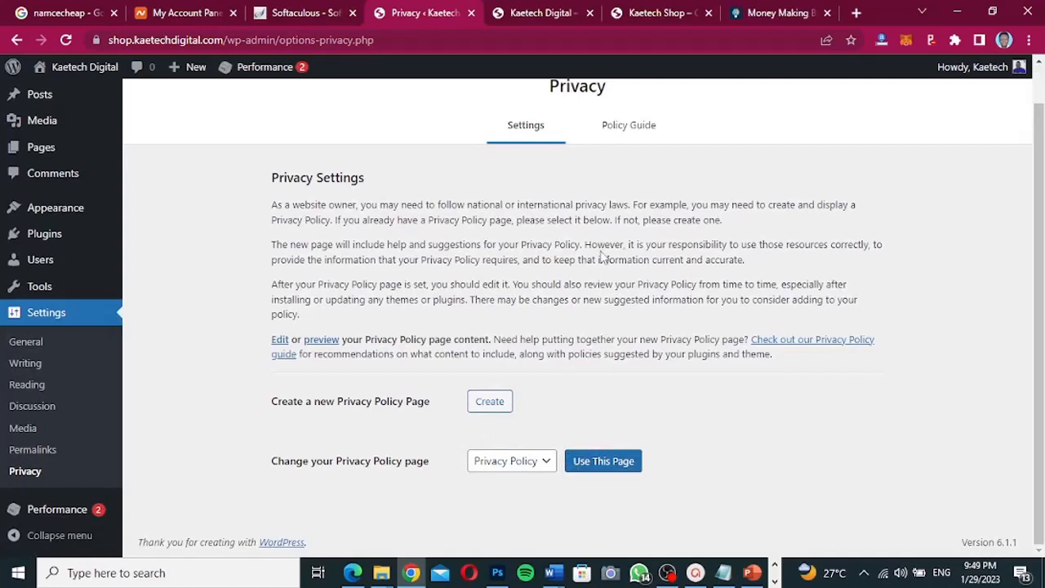
scroll(602, 258, "up", 1)
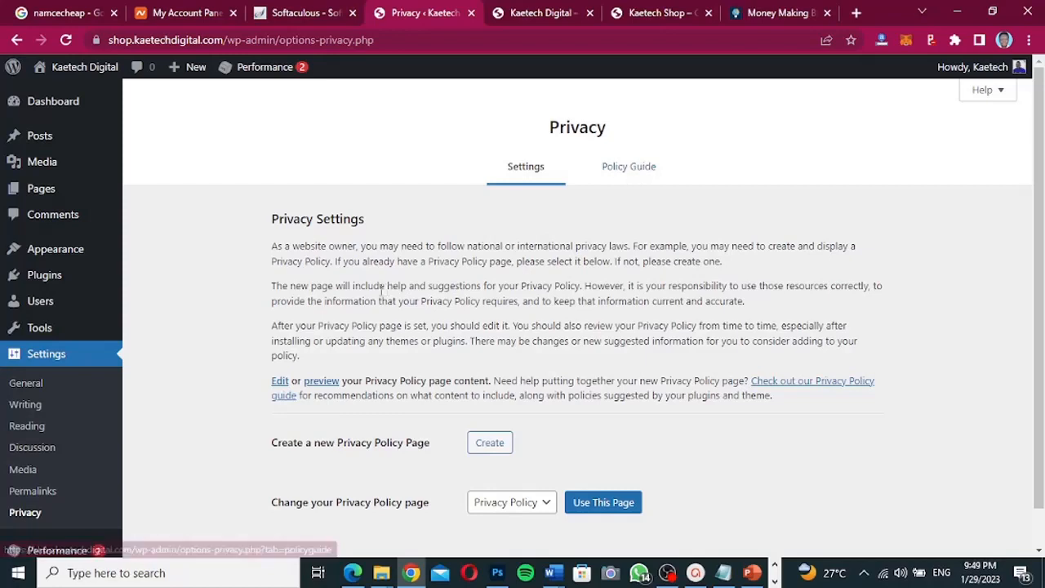
scroll(205, 325, "down", 1)
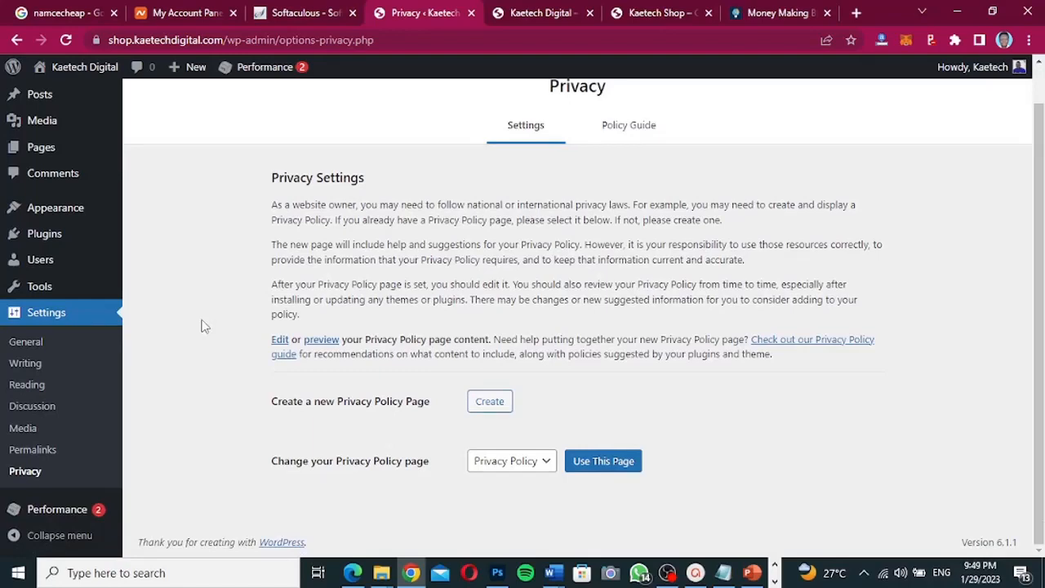
scroll(204, 326, "up", 1)
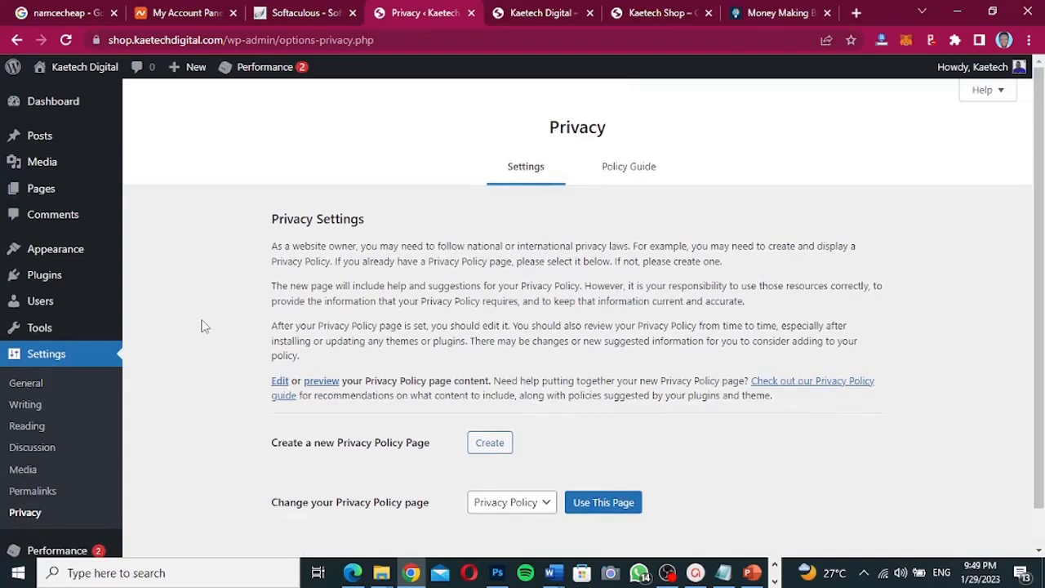
- Return to the Dashboard, toggle the sidebar collapse, then present the PowerPoint 'Day 2' slide
mouse_move(41, 102)
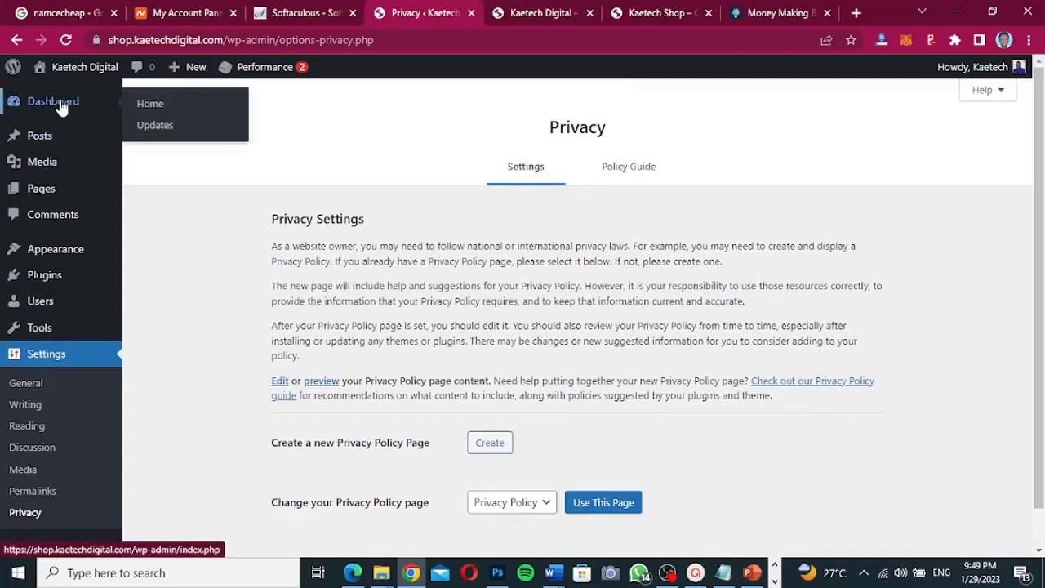
left_click(149, 106)
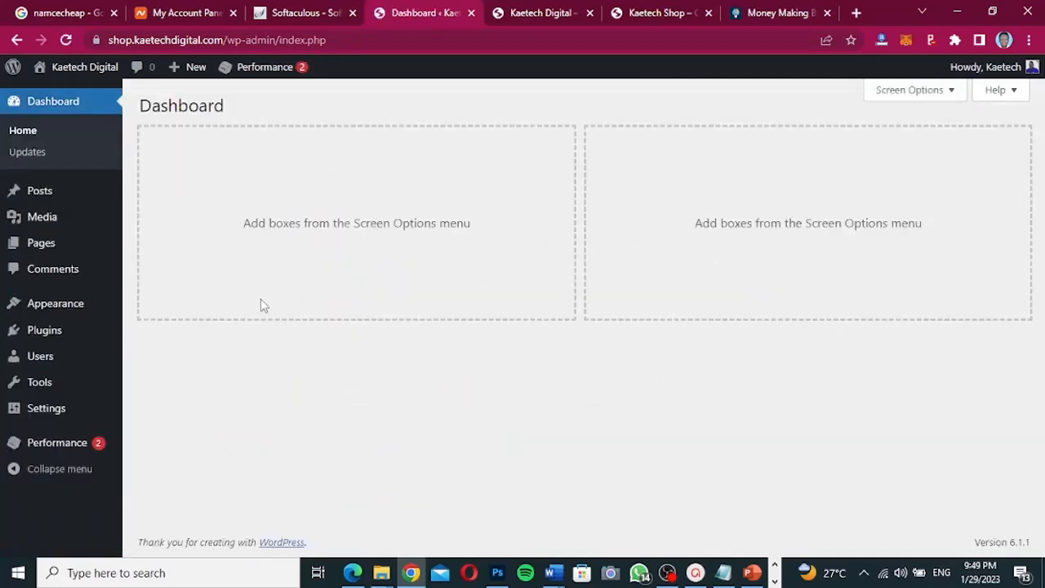
mouse_move(72, 451)
left_click(35, 474)
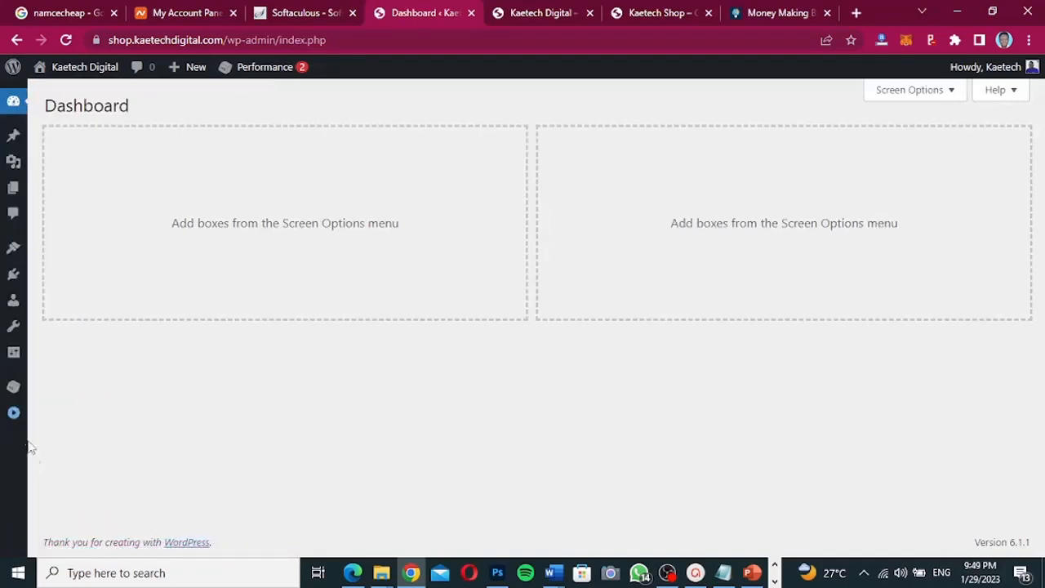
left_click(14, 414)
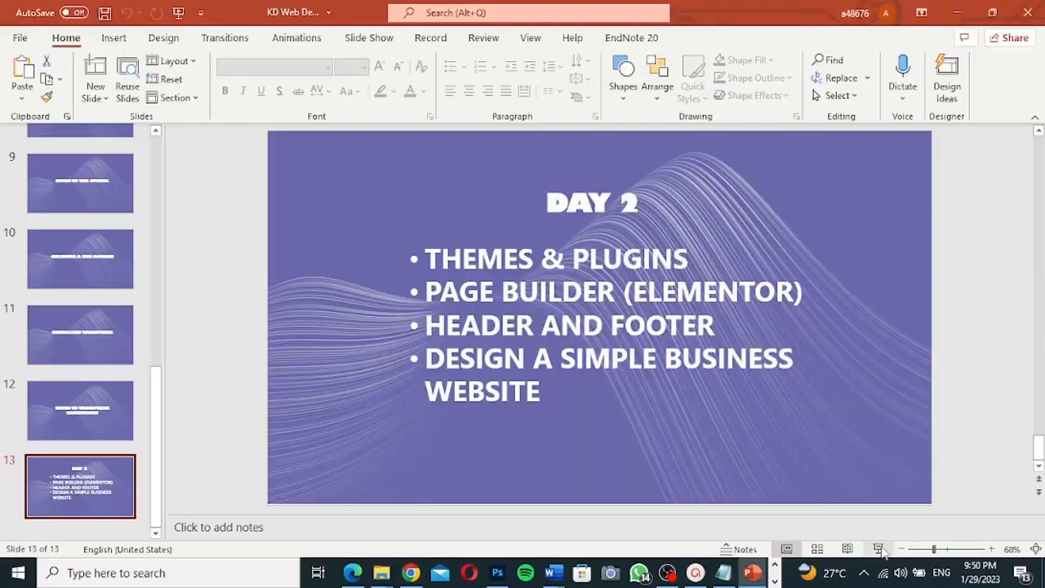
left_click(878, 549)
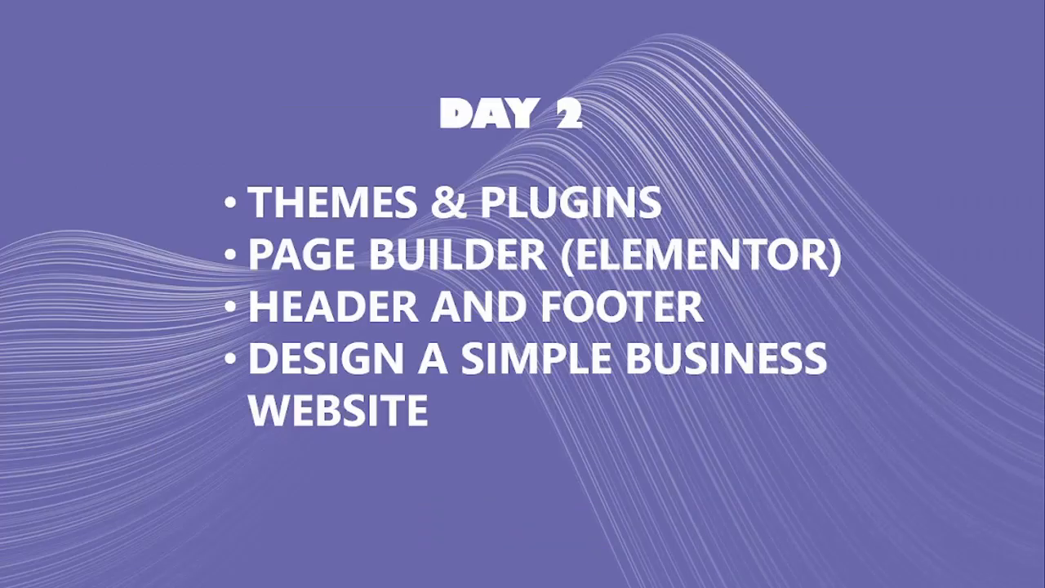